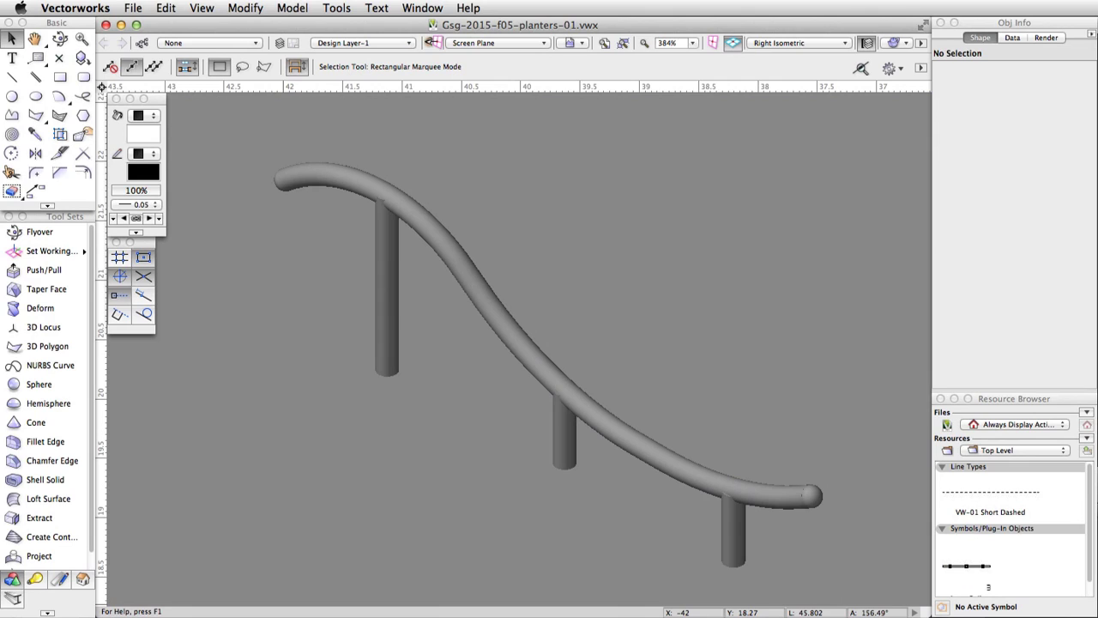
Create a new class named Planters and make it the active class.
left_click(215, 43)
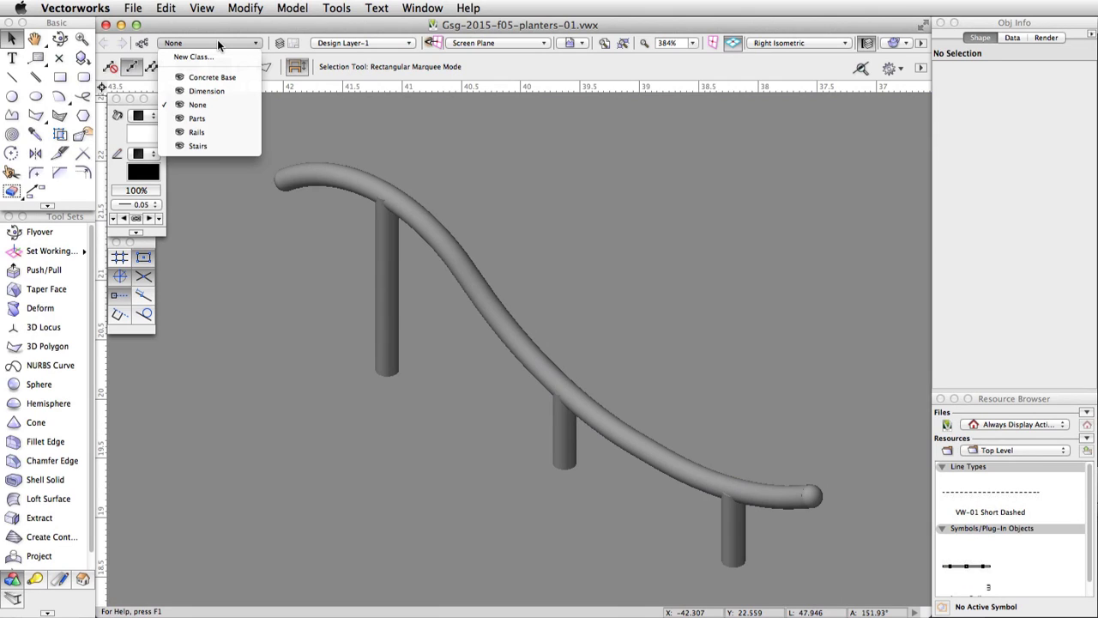
left_click(218, 56)
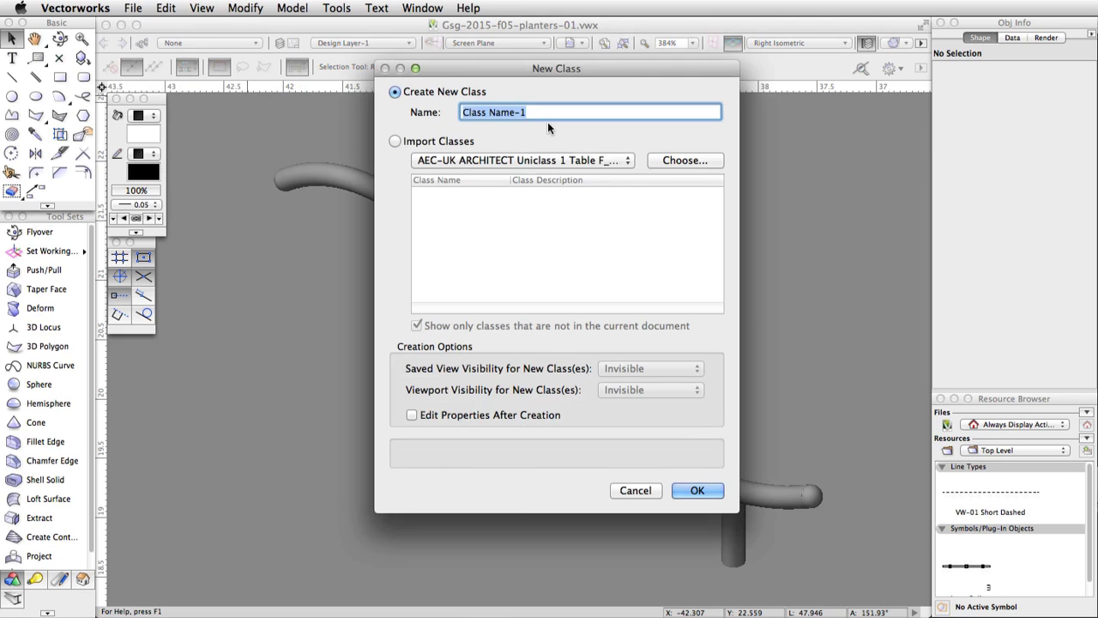
type("Planters")
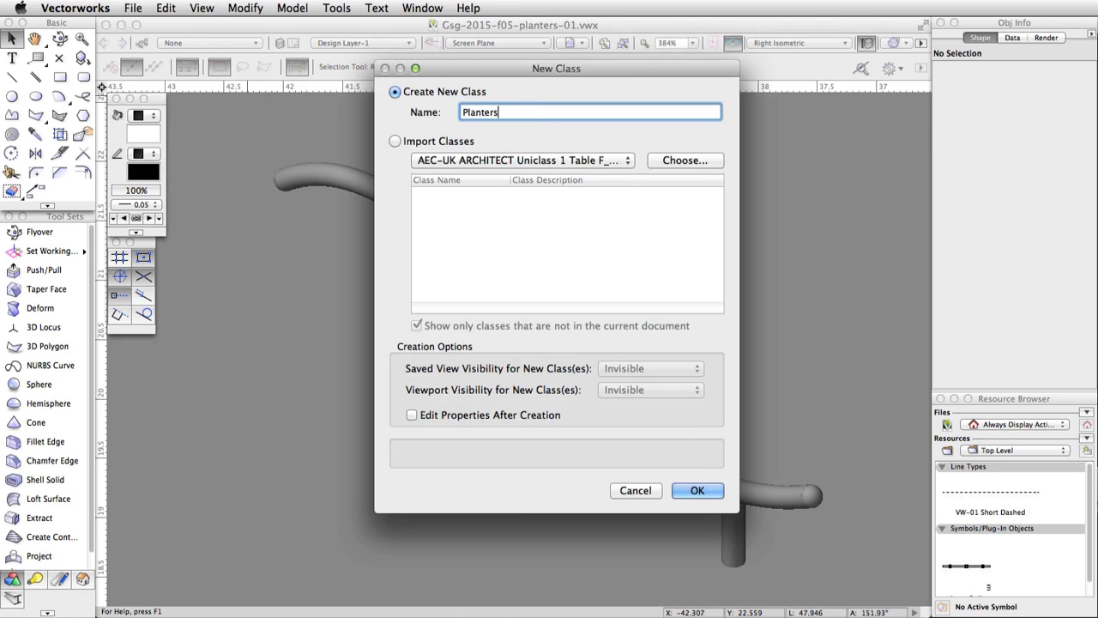
left_click(696, 488)
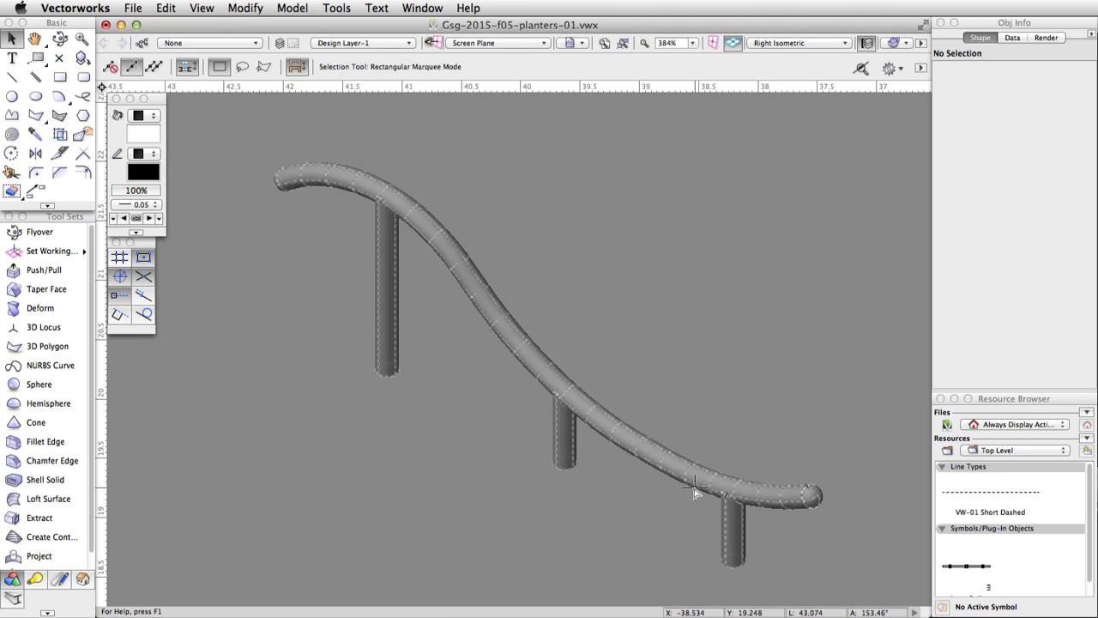
left_click(246, 44)
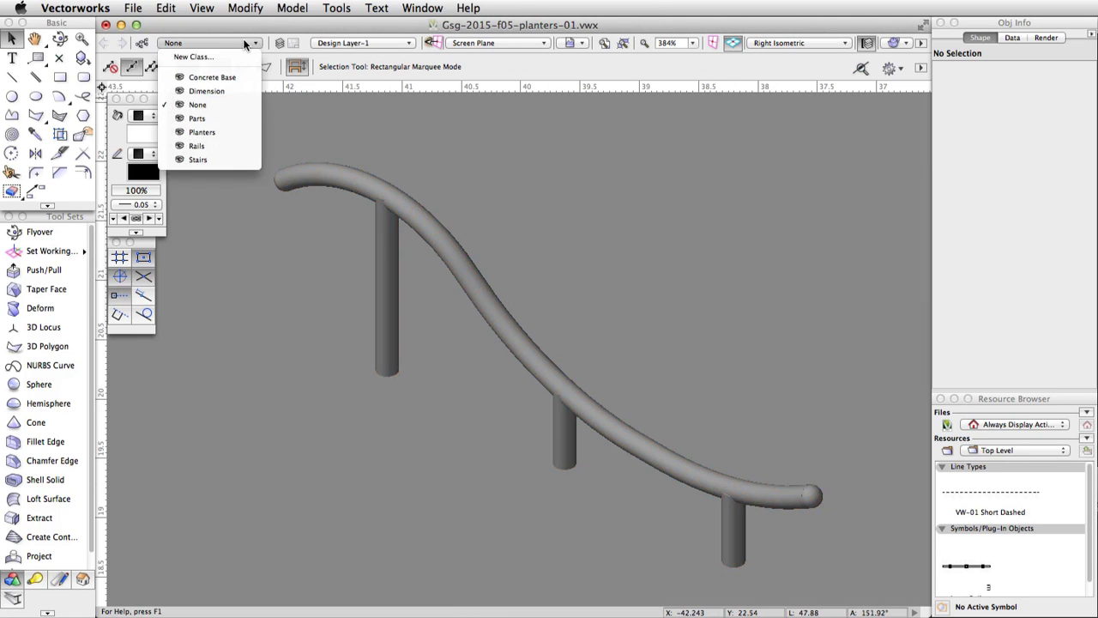
left_click(243, 133)
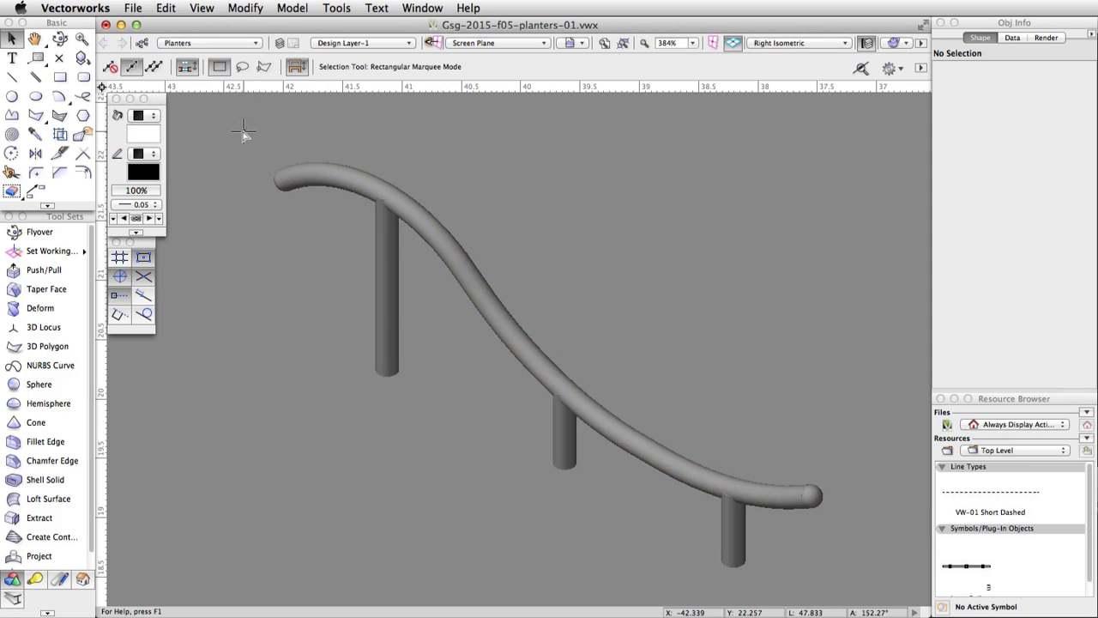
In Top/Plan view, define a rectangle 4 wide and 2.5 high in the Planters class, positioned at the next pick.
left_click(795, 45)
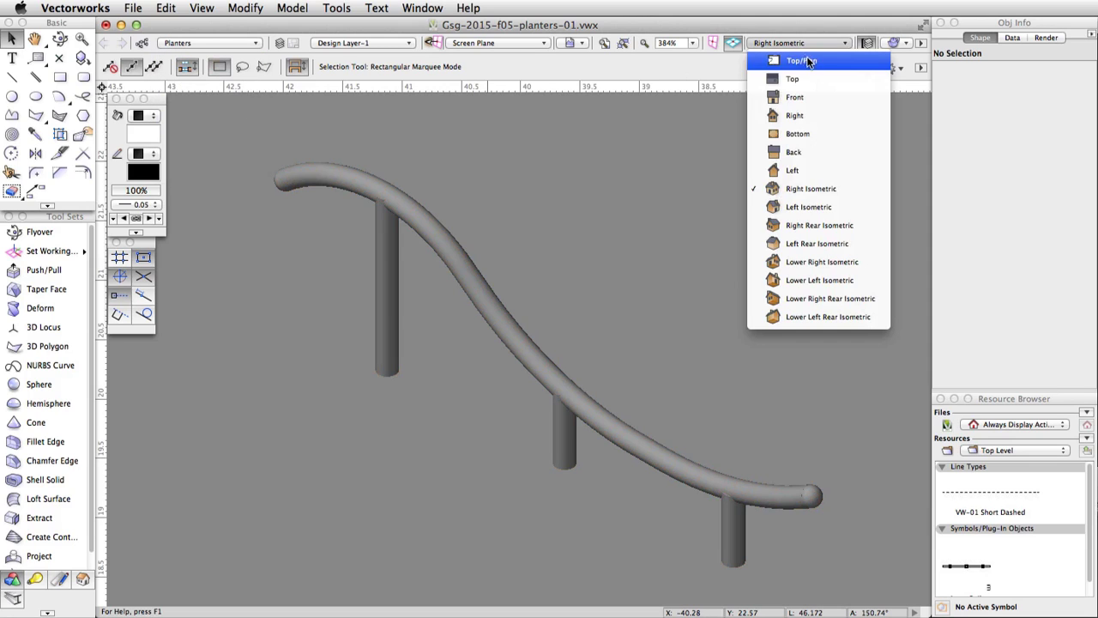
left_click(807, 60)
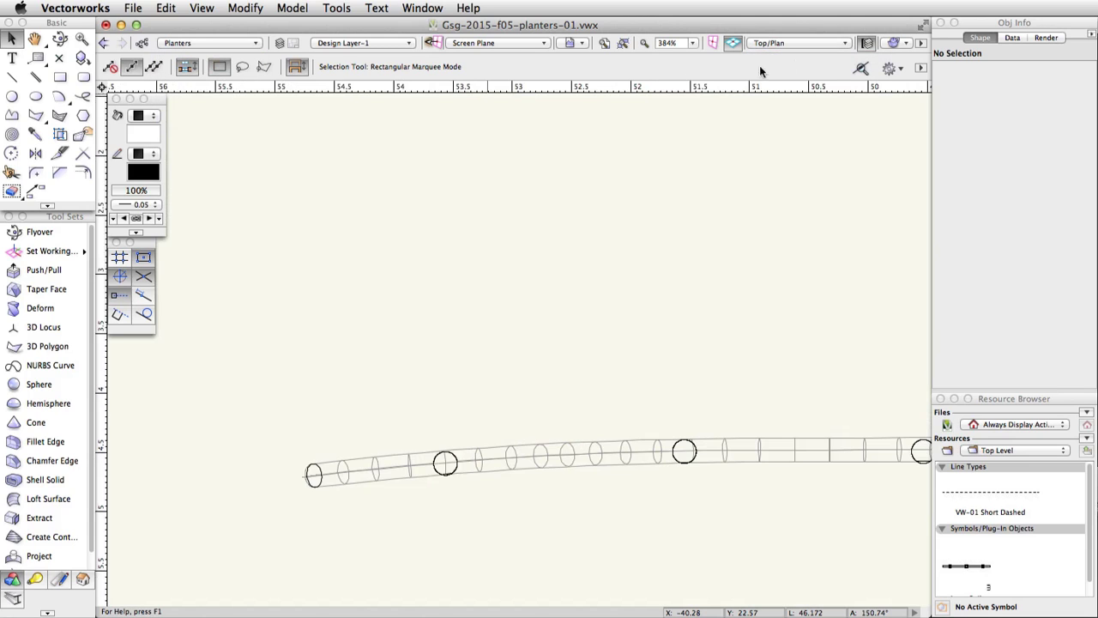
left_click(60, 81)
double_click(618, 286)
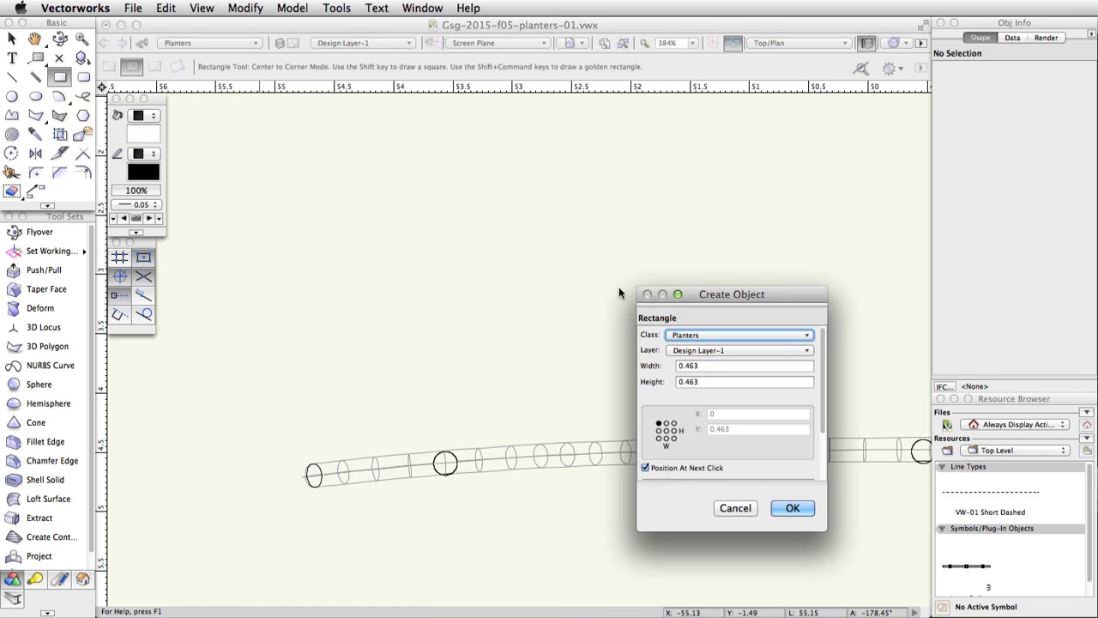
double_click(715, 369)
type("4")
key("Tab")
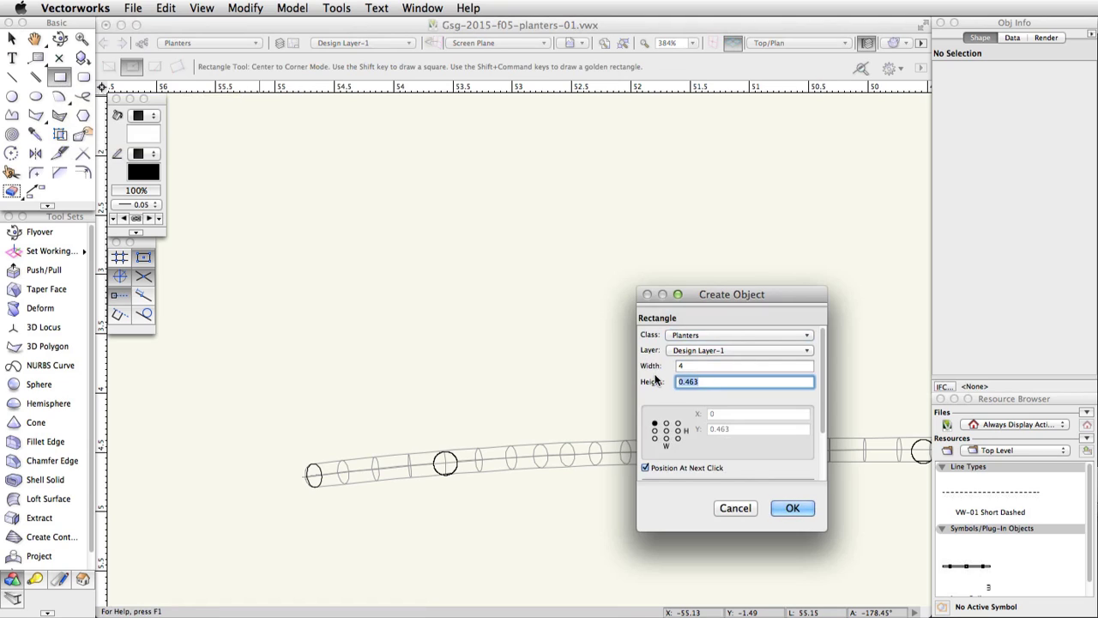
type("2.5")
left_click(793, 509)
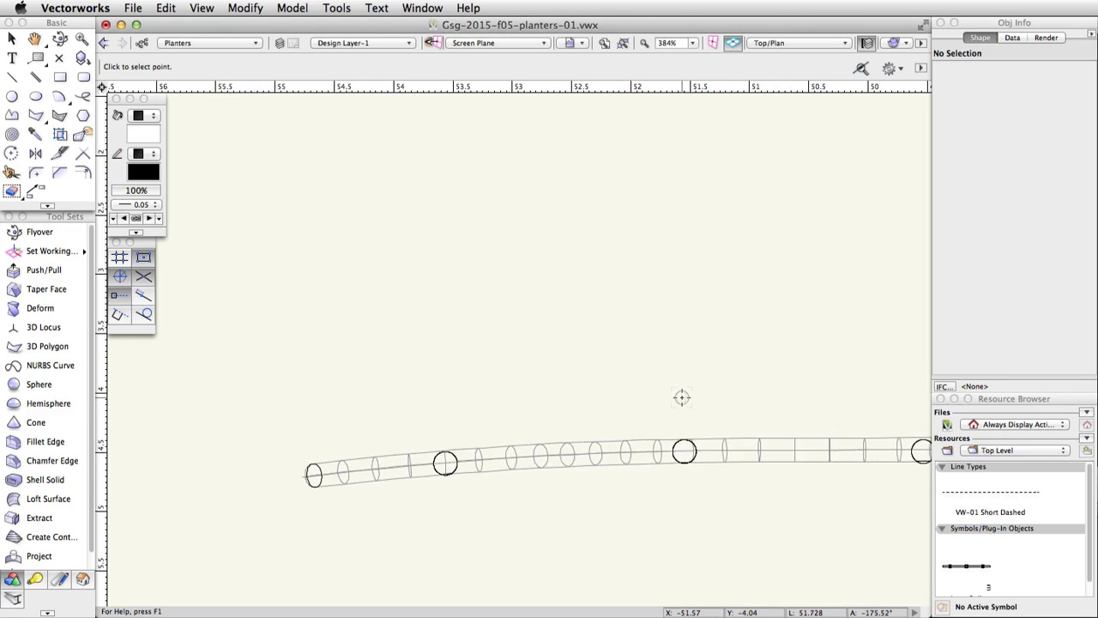
Place the rectangle in the empty area above the plan's straight upper wall, with its top-left corner at about X -24.5, Y 18.5.
scroll(682, 397, "down", 5)
scroll(689, 397, "down", 8)
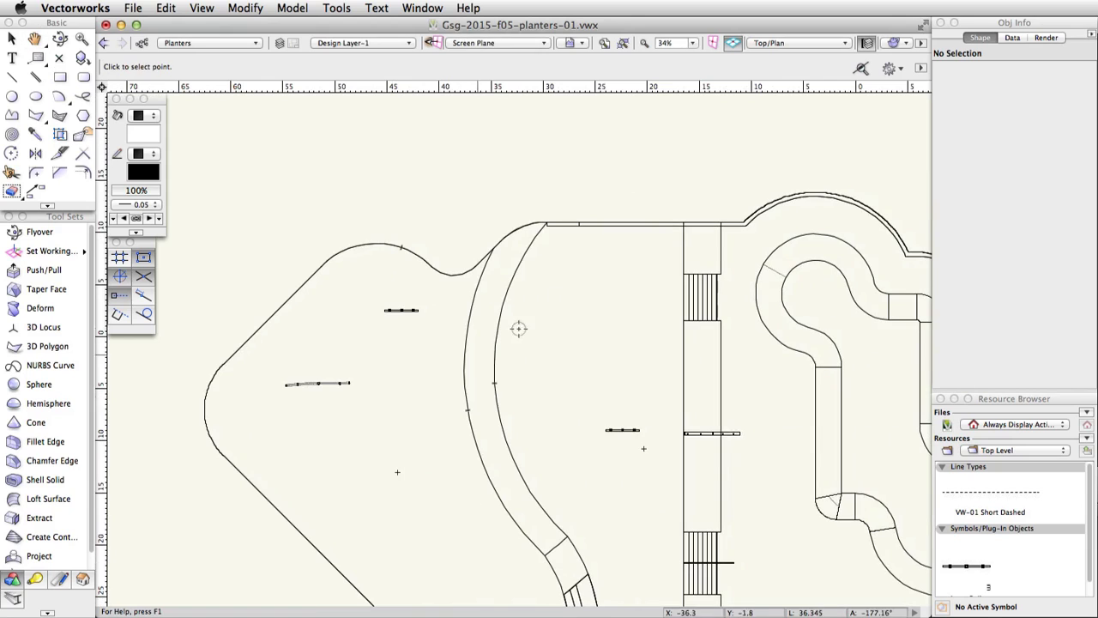
middle_click_drag(665, 171, 654, 228)
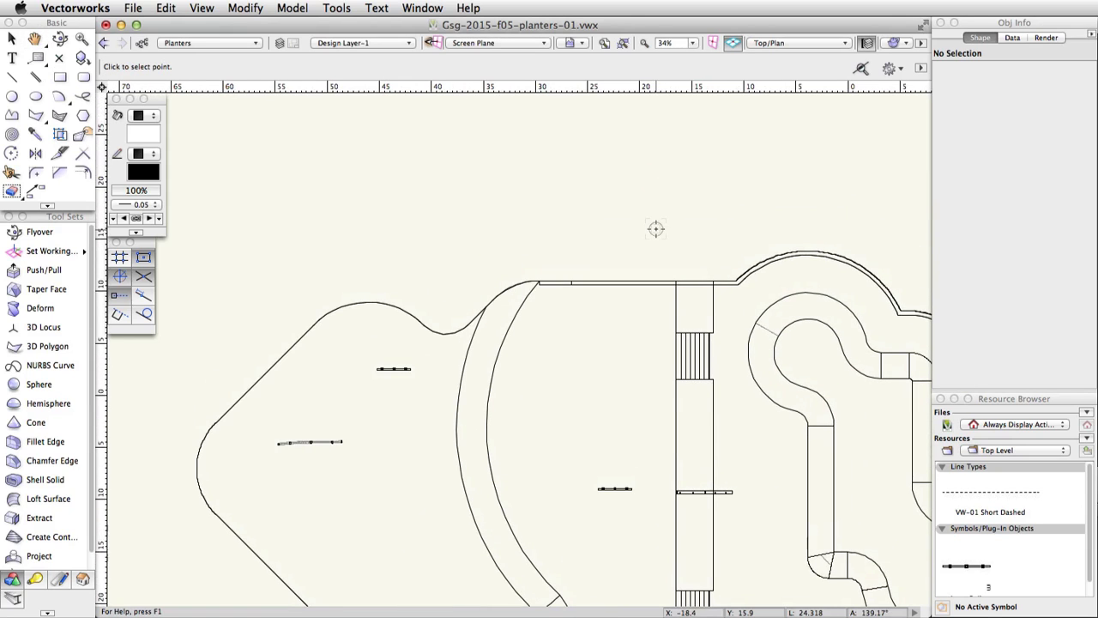
key("4")
left_click(592, 202)
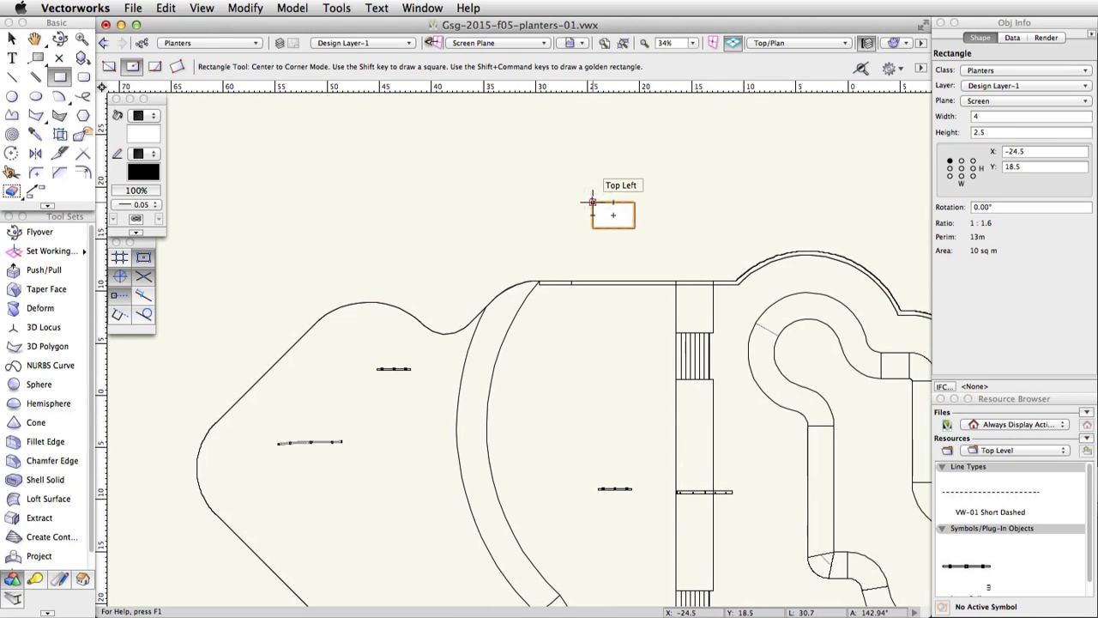
Offset a duplicate of the rectangle inward by 0.15.
scroll(591, 211, "up", 4)
middle_click_drag(608, 196, 509, 177)
left_click(85, 173)
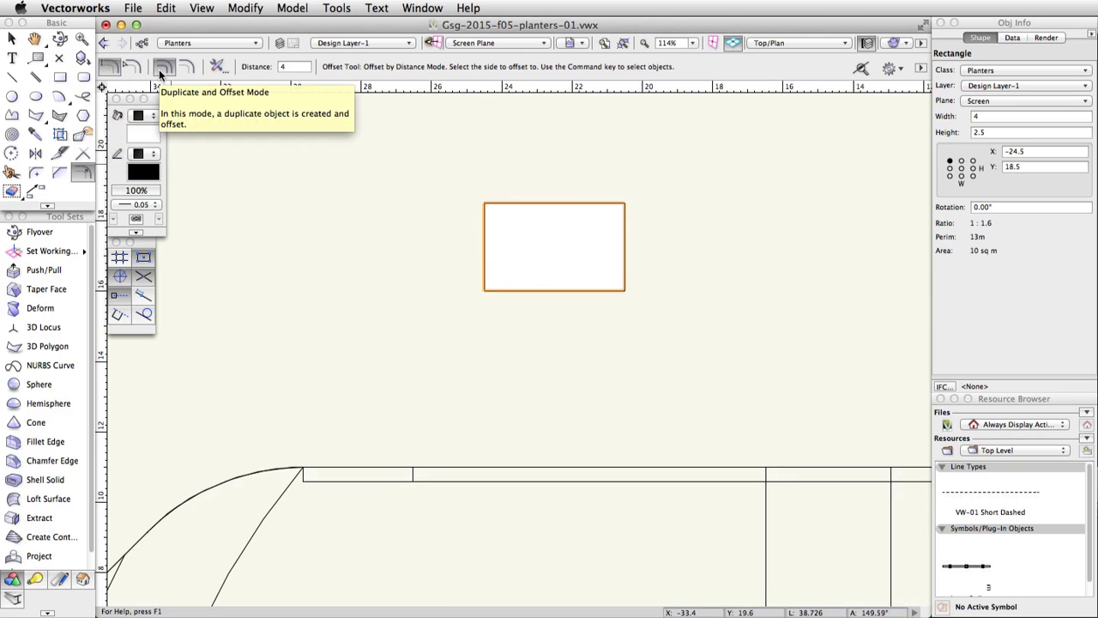
left_click(297, 67)
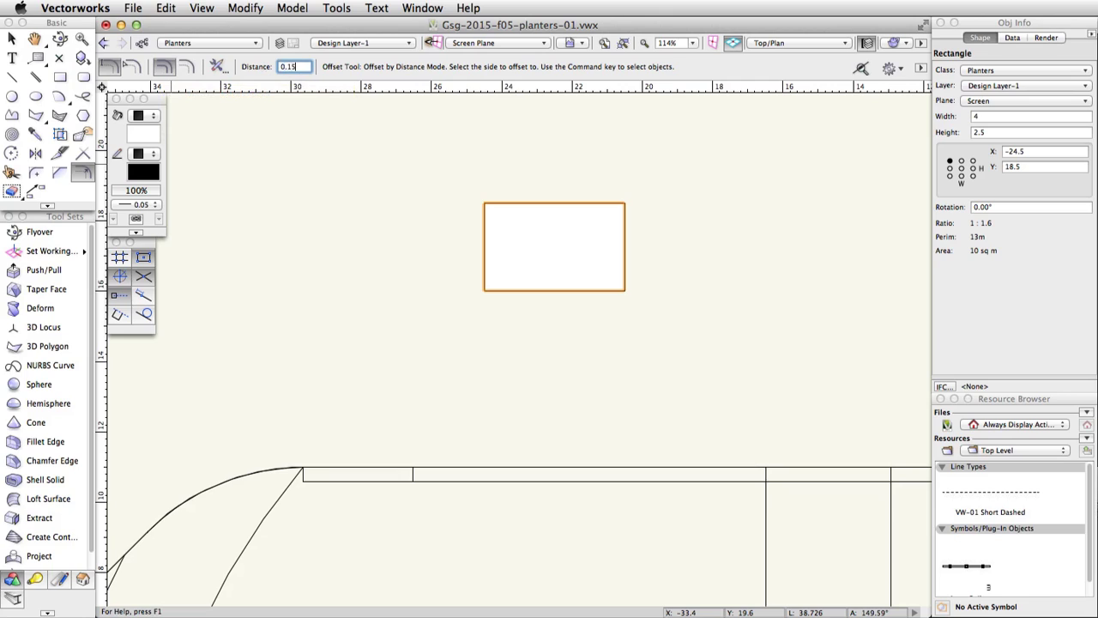
key("Return")
left_click(553, 247)
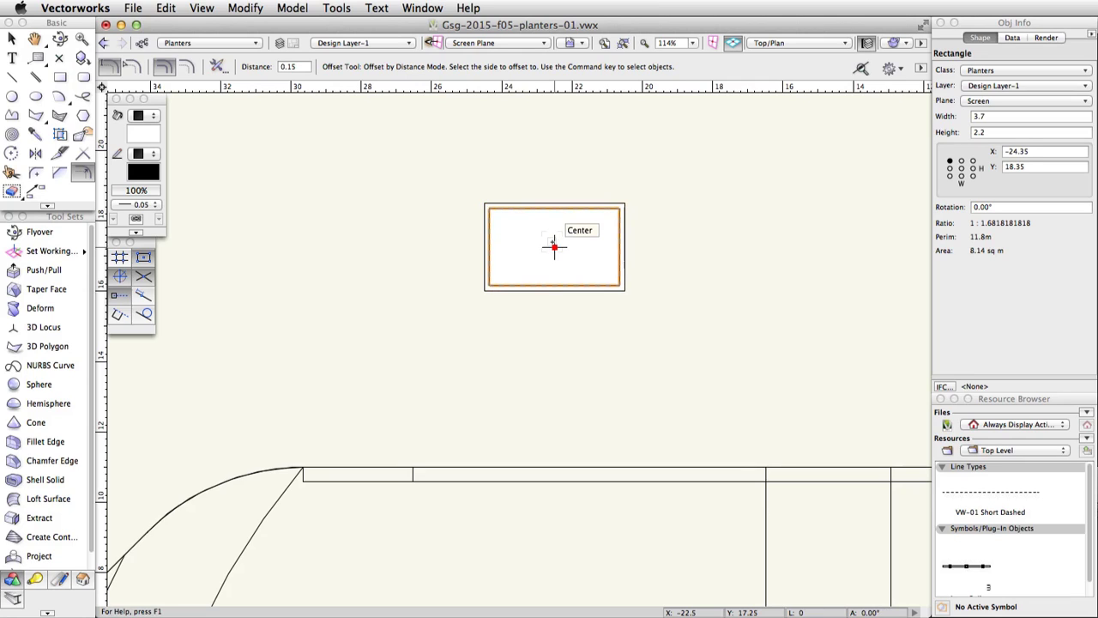
Offset a duplicate of the inner rectangle outward by 0.3 to form the outermost rectangle.
scroll(553, 247, "up", 2)
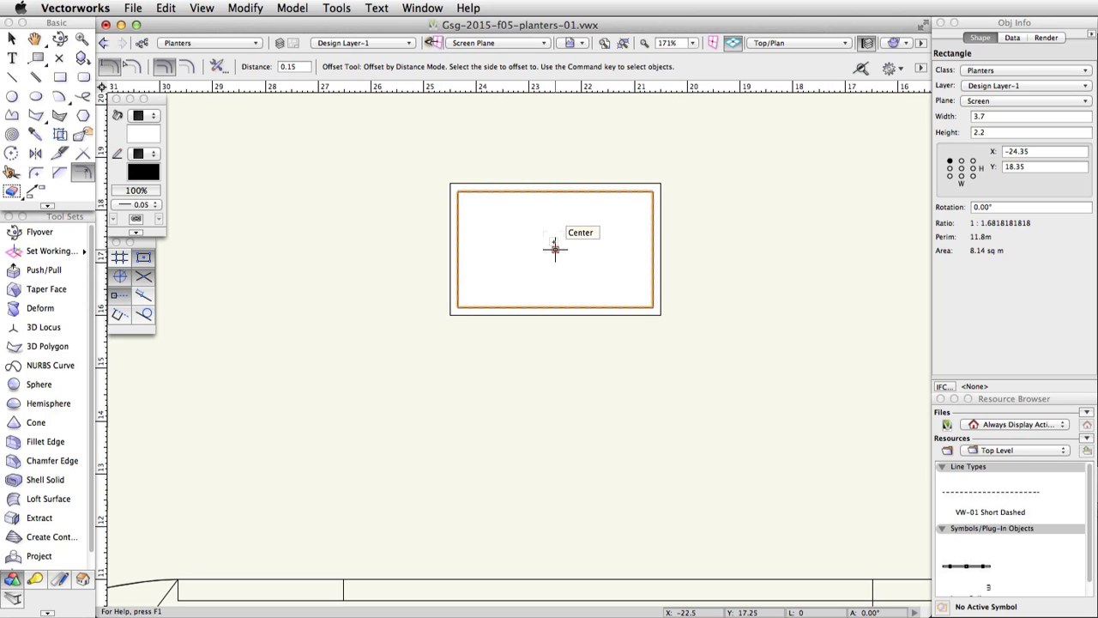
left_click(302, 66)
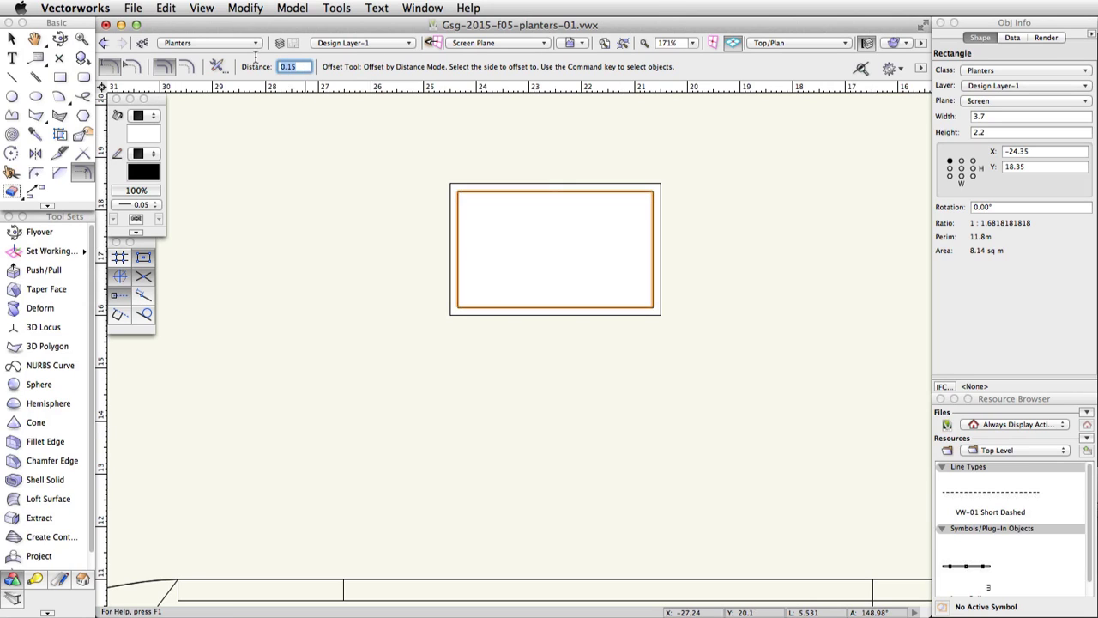
type("0")
key("Return")
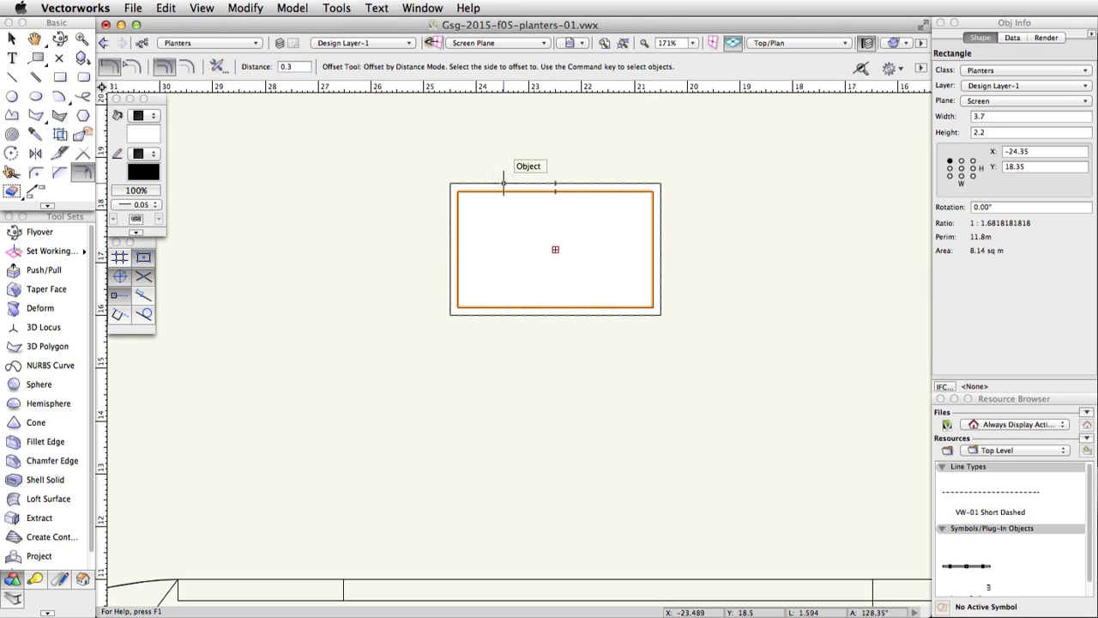
left_click(465, 146)
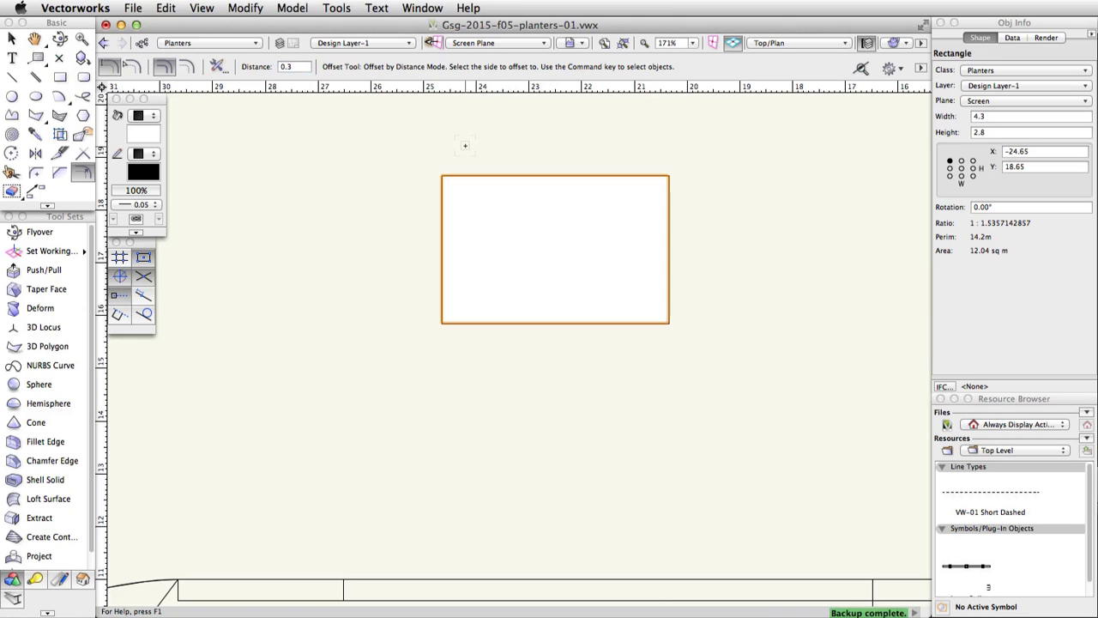
Send the outermost rectangle to the back of the stacking order.
left_click(245, 7)
mouse_move(272, 51)
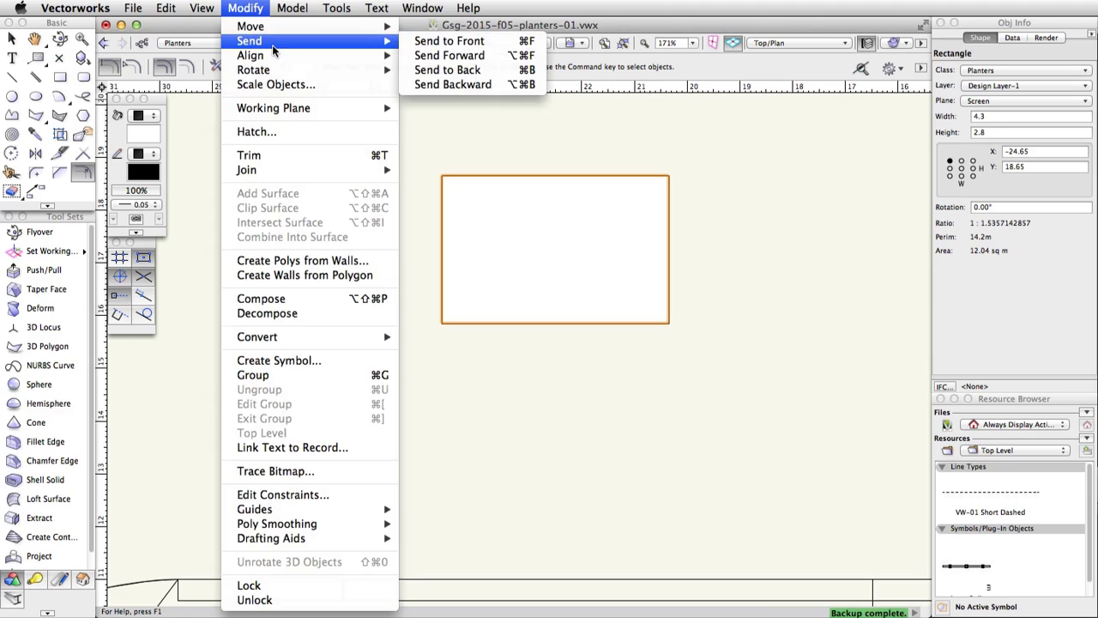
left_click(484, 69)
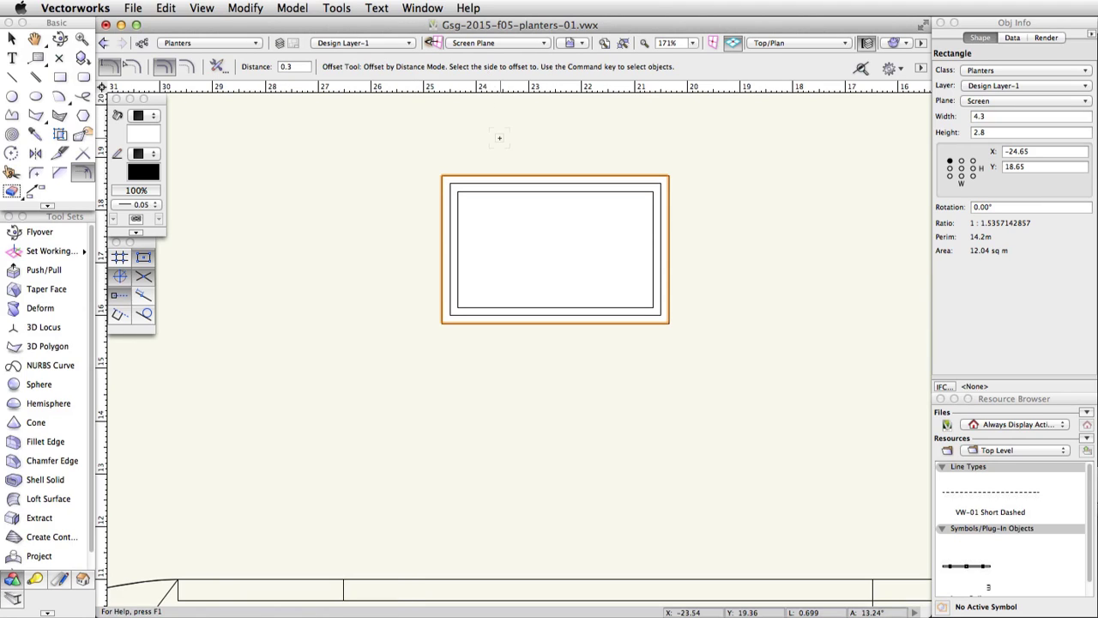
Clip the innermost rectangle out of the outermost one and delete the leftover innermost rectangle.
key("x")
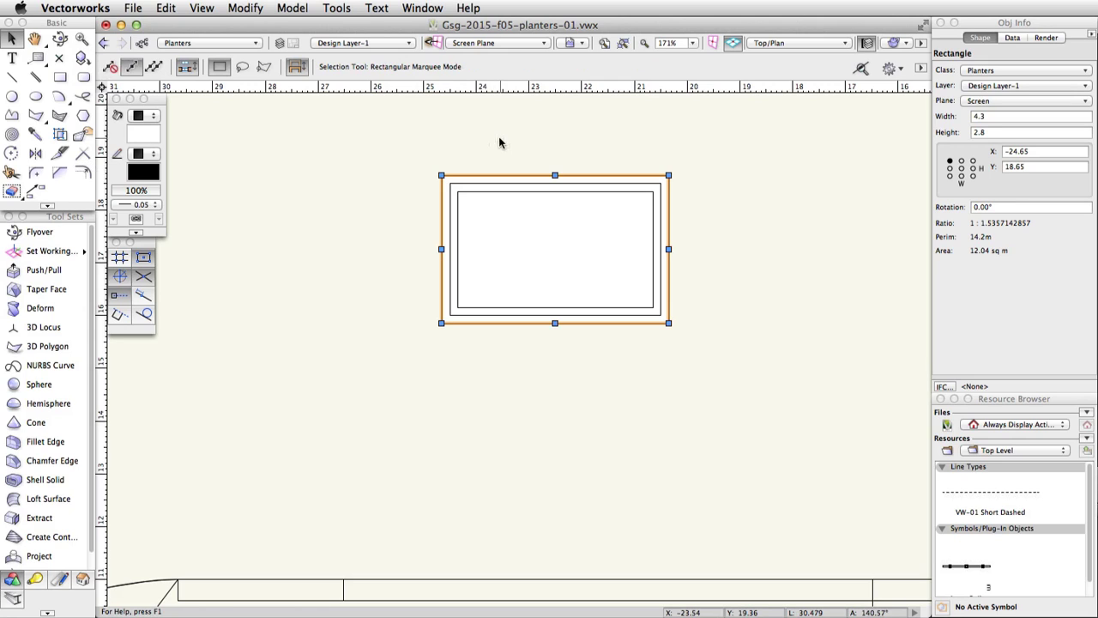
left_click(510, 197, "shift")
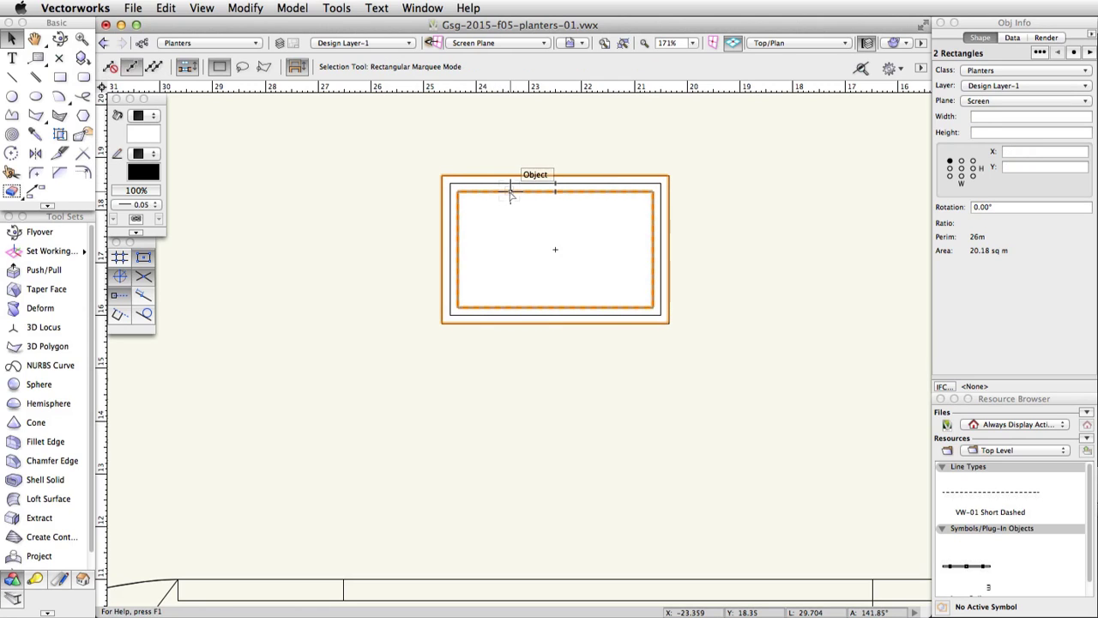
right_click(507, 214)
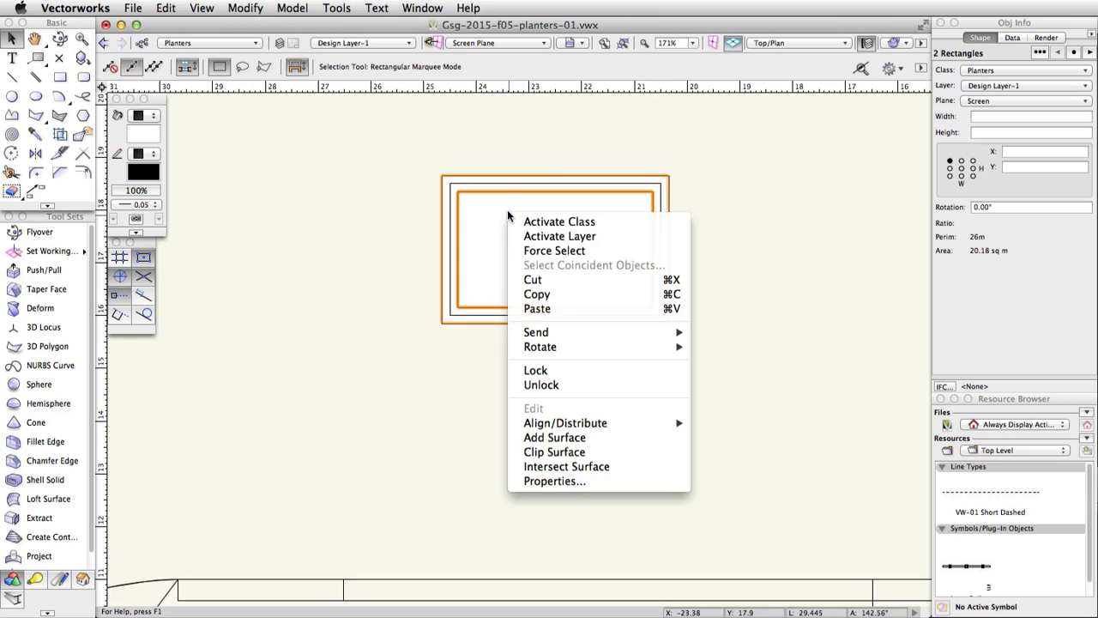
left_click(619, 452)
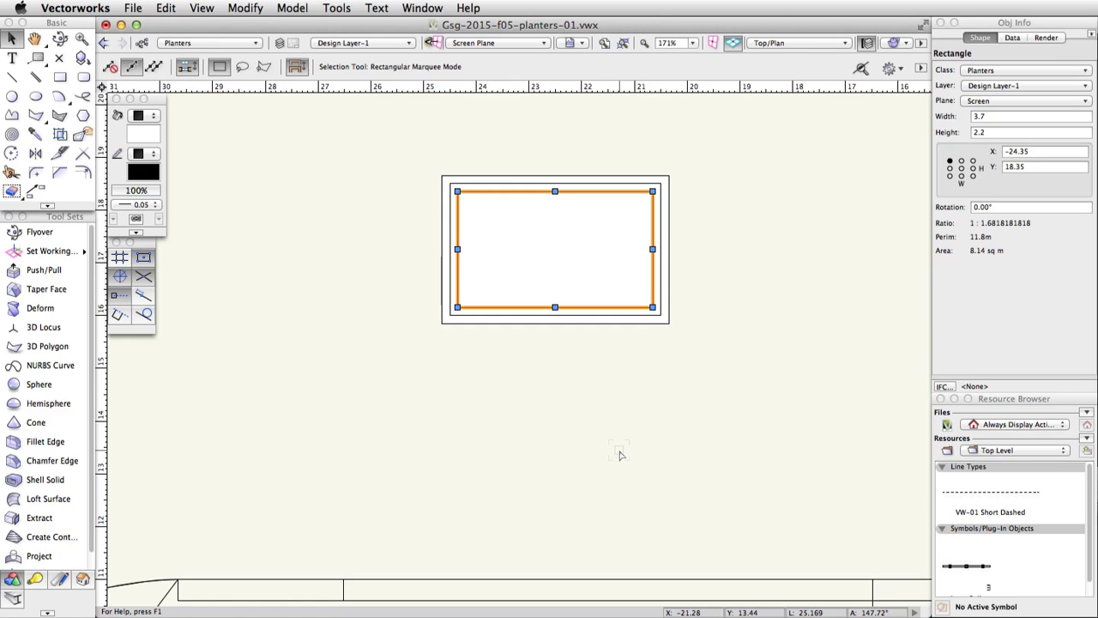
left_click(620, 455)
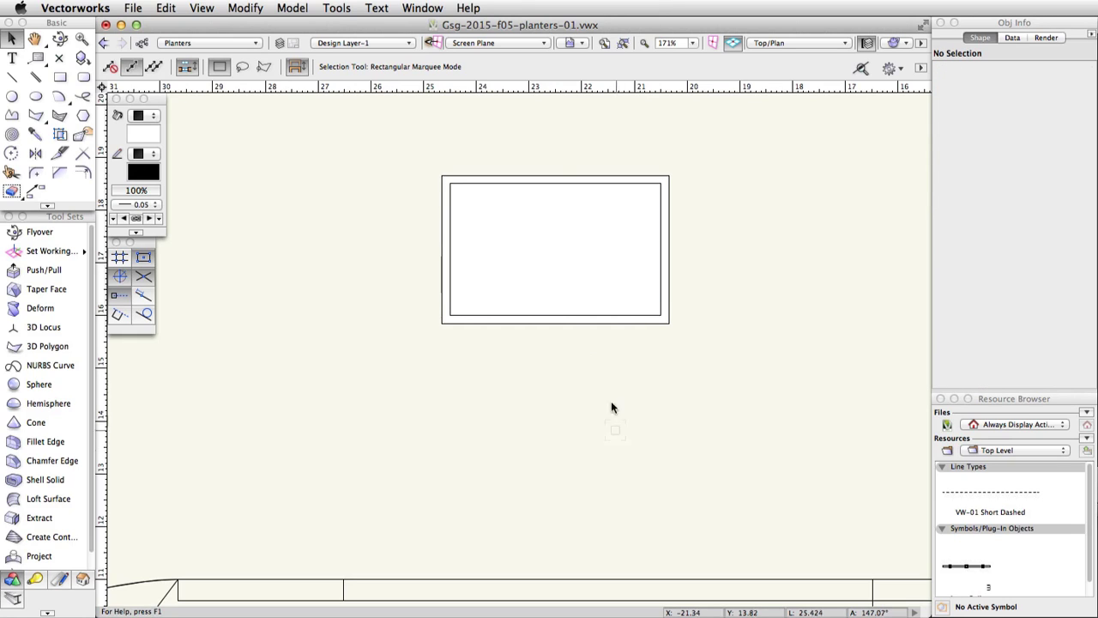
Extrude the 4 by 2.5 rectangle by 2.
left_click(579, 314)
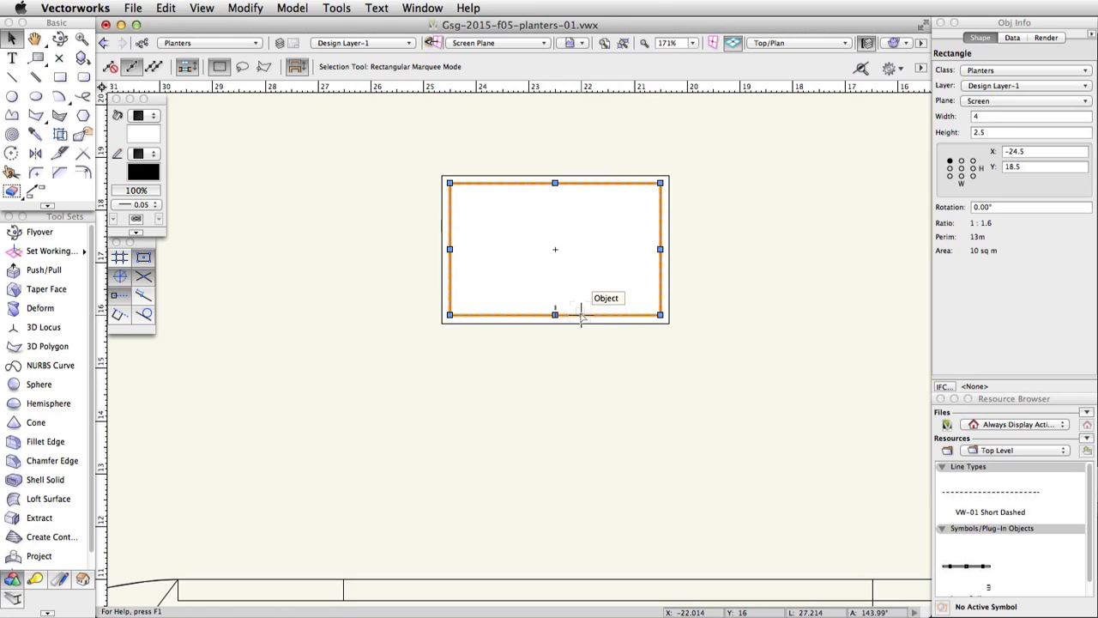
left_click(292, 9)
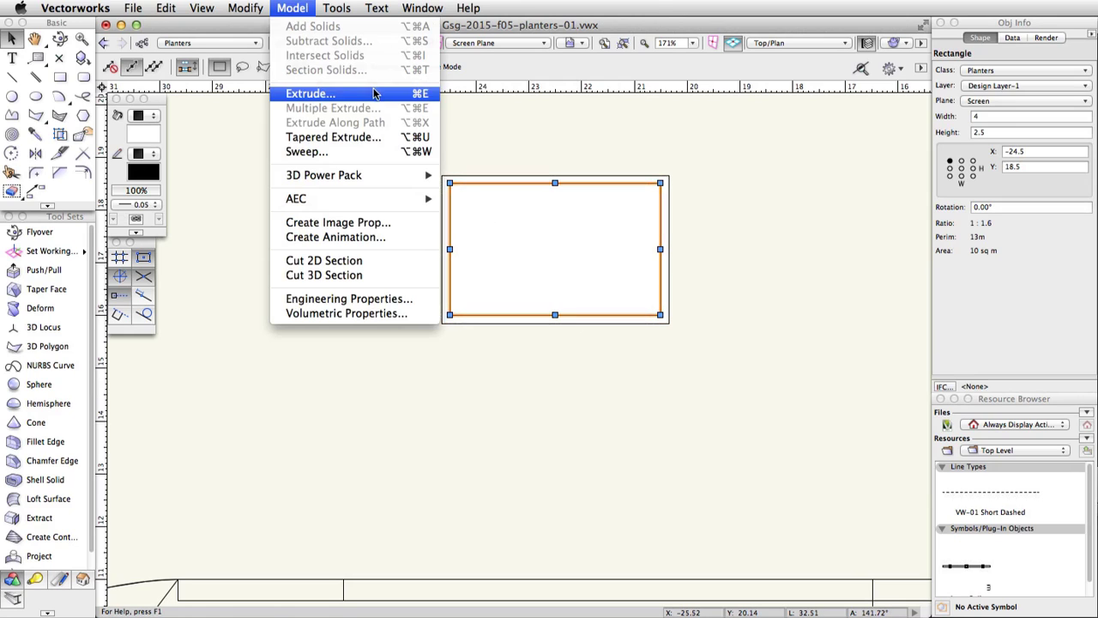
left_click(311, 93)
type("2")
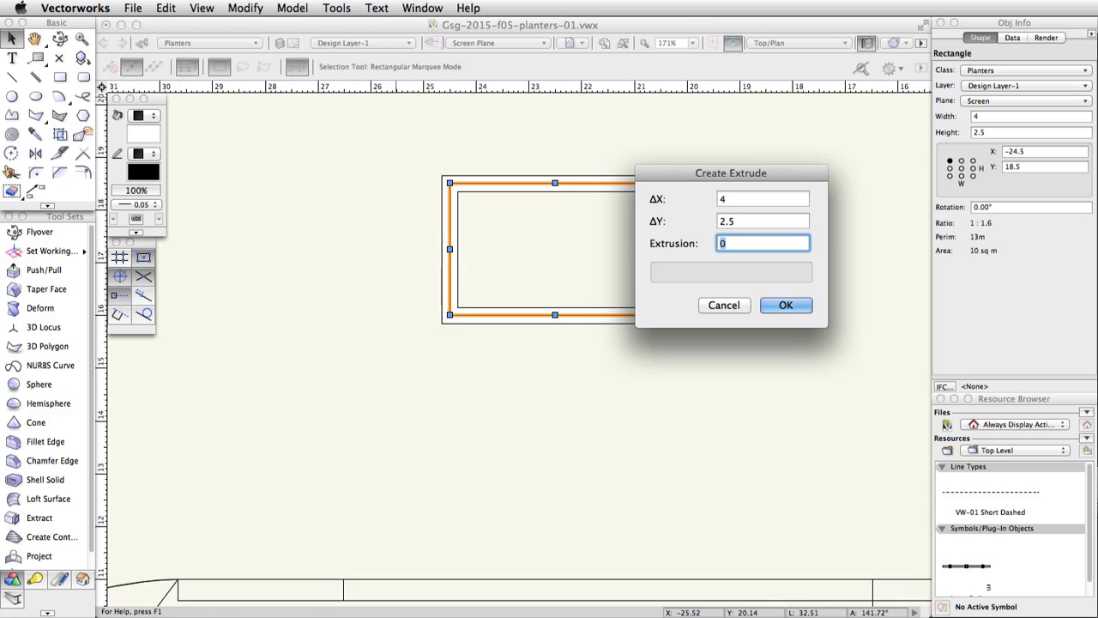
left_click(786, 306)
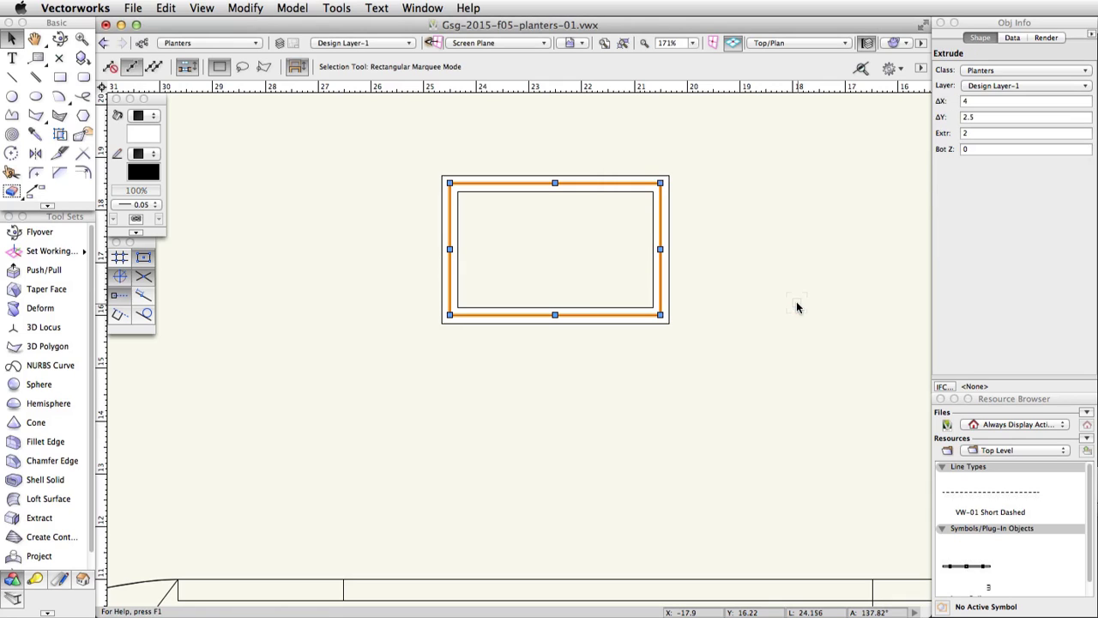
Set the extrude's bottom Z to 1.5.
left_click(968, 150)
type("1")
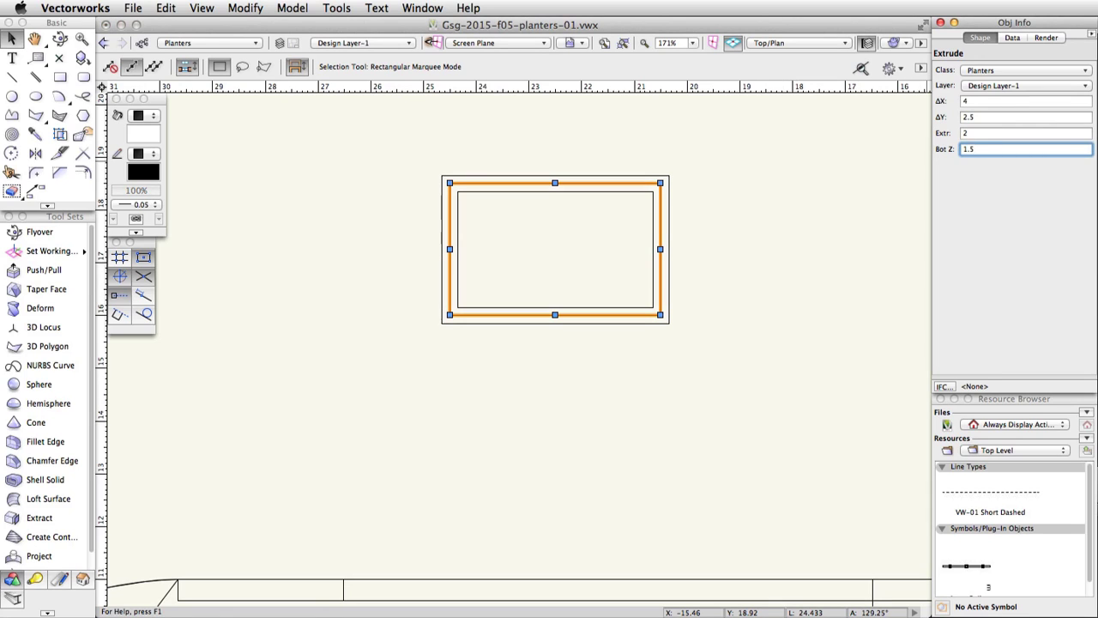
type(".5")
key("Return")
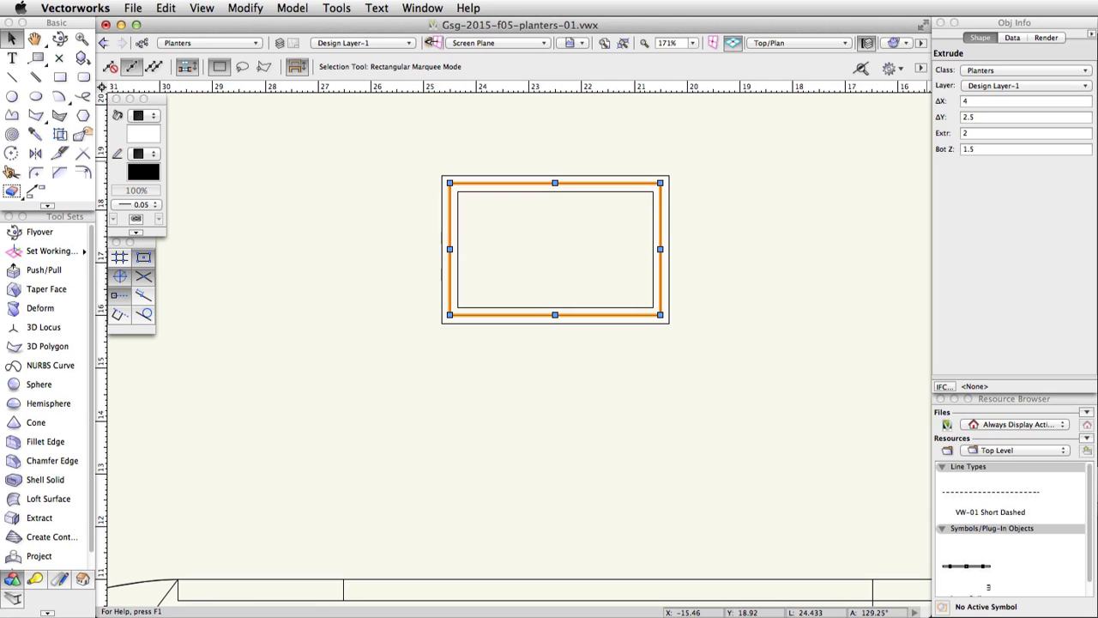
Extrude the clipped 4.3 by 2.8 rectangular frame by 0.15 to form the planter's rim.
left_click(668, 206)
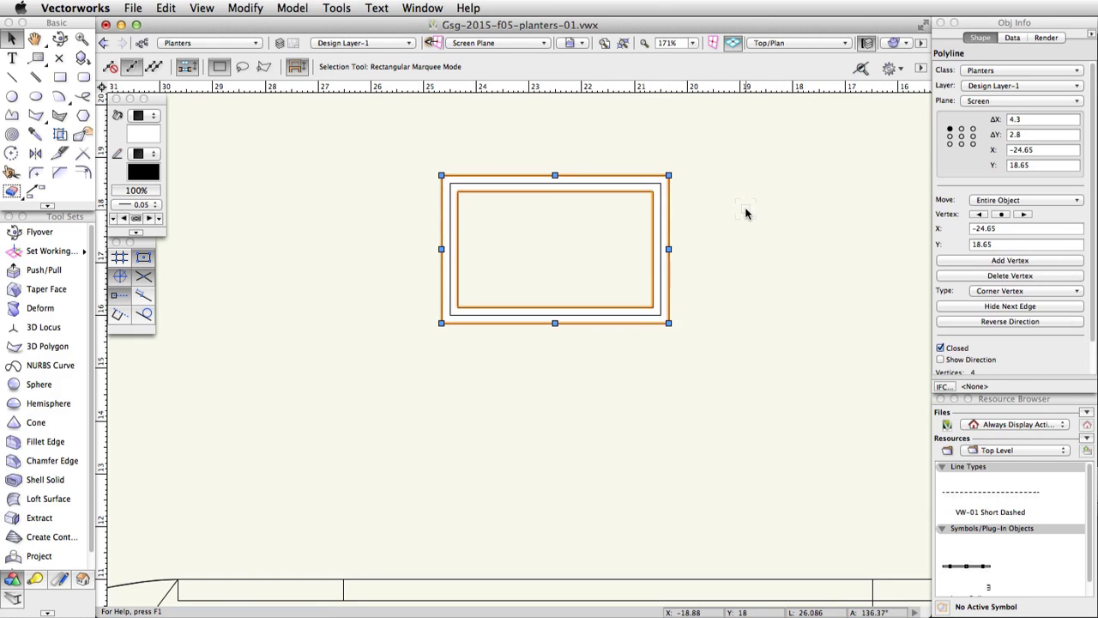
left_click(292, 9)
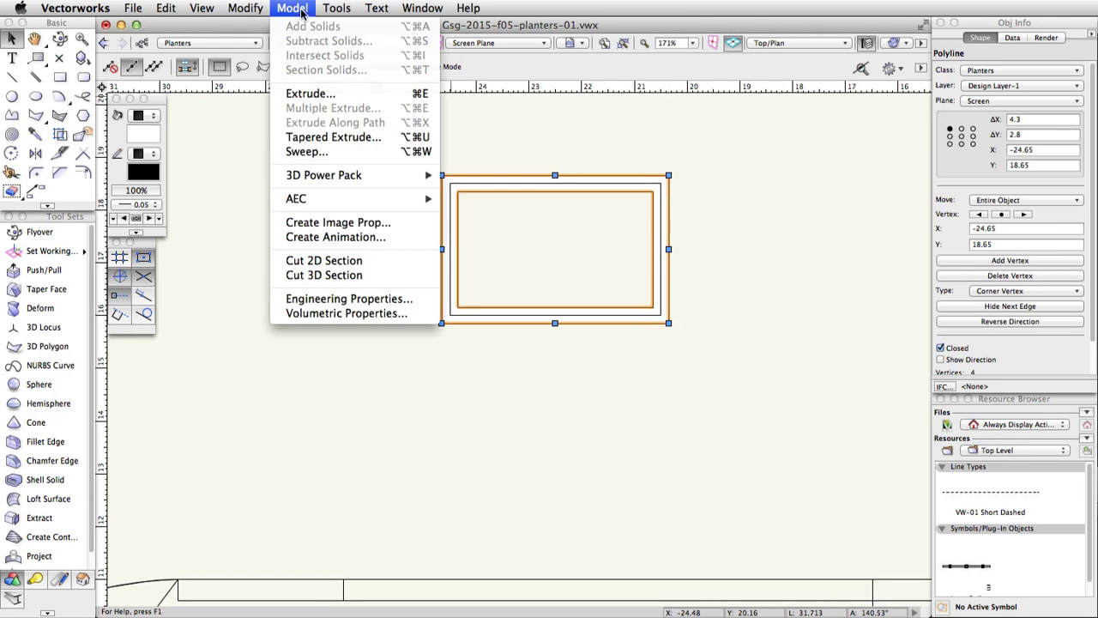
left_click(367, 95)
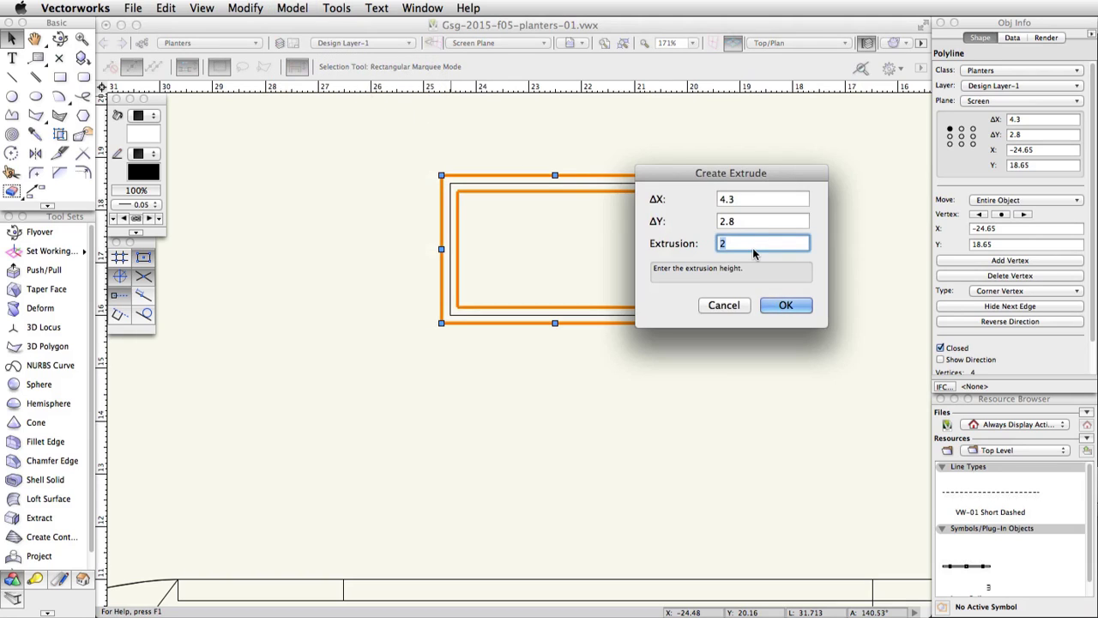
type("0.15")
left_click(779, 303)
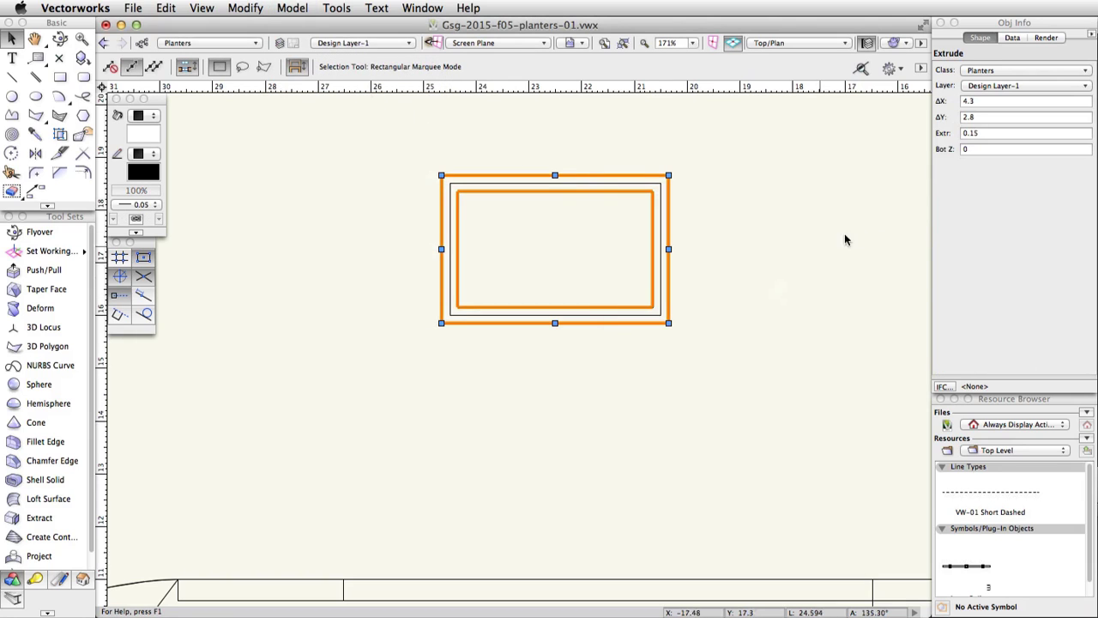
Set the rim extrude's bottom Z to 3.5 and check the planter in Left Isometric before returning to Top/Plan.
left_click(979, 148)
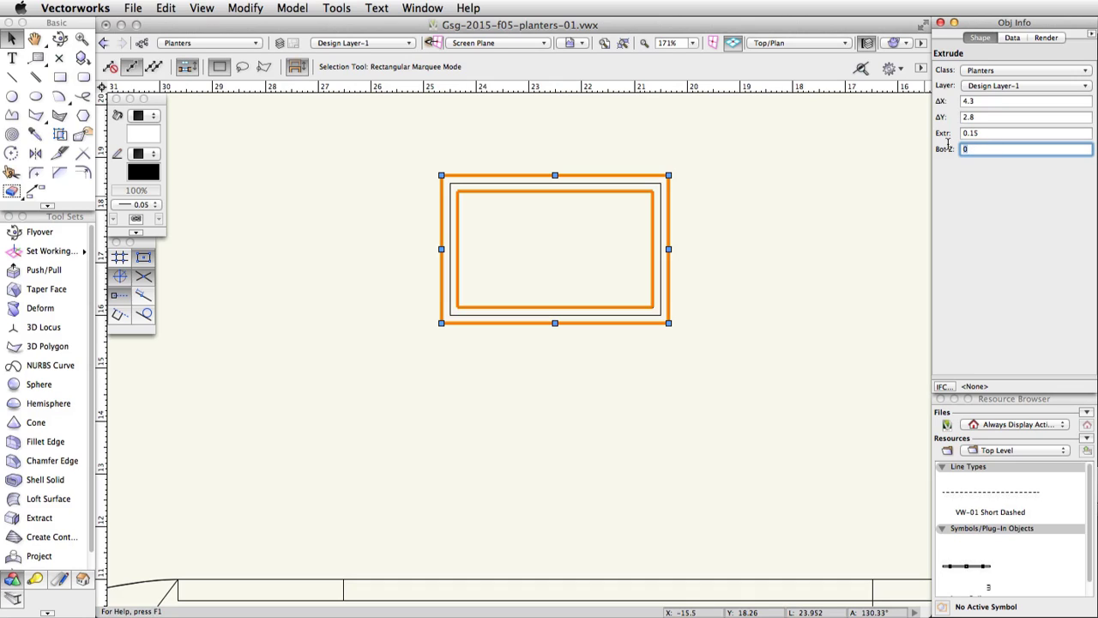
type("3.5")
key("Return")
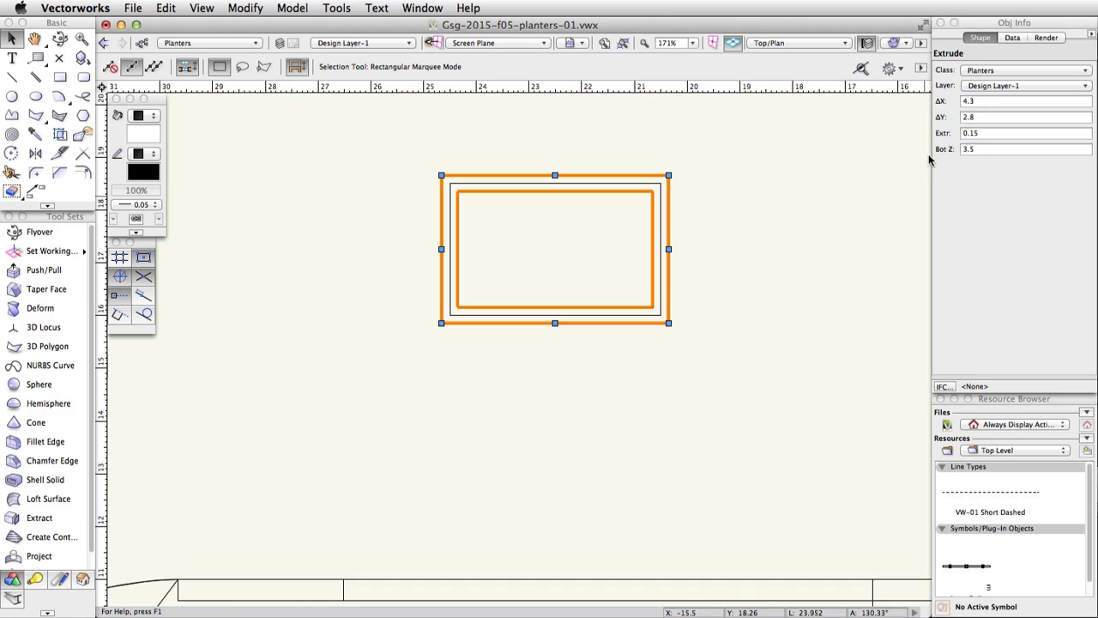
left_click(806, 43)
left_click(858, 211)
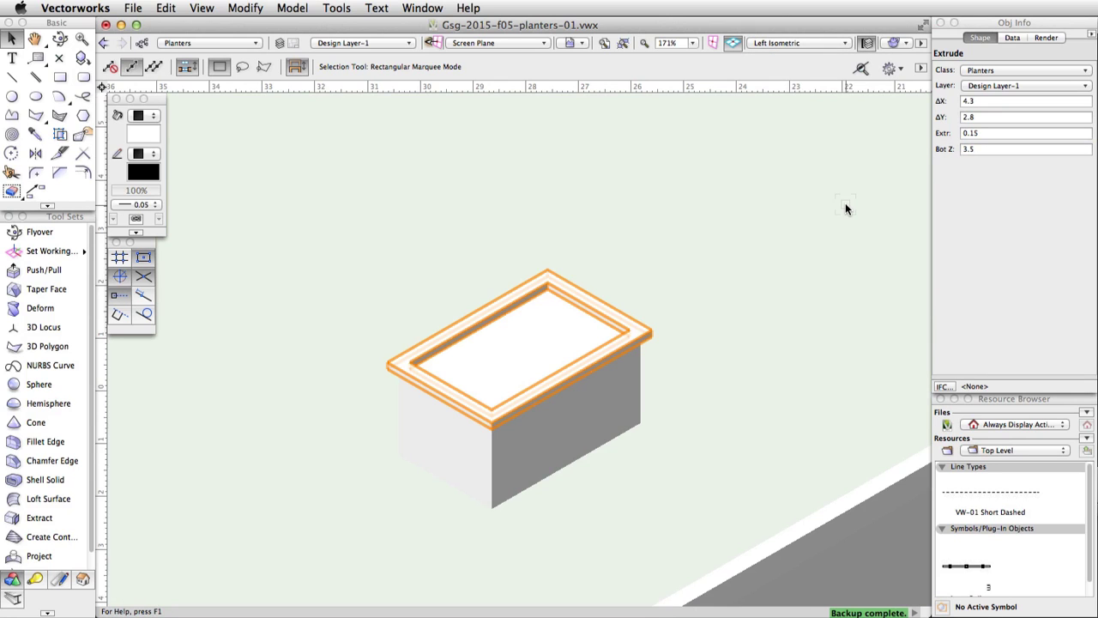
left_click(831, 45)
left_click(831, 60)
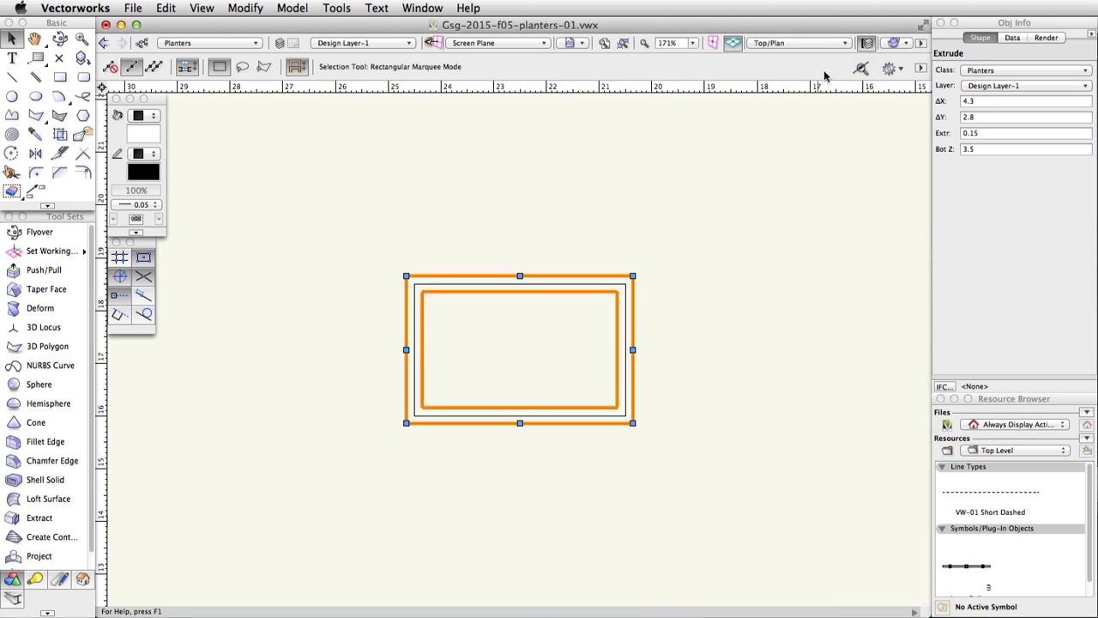
Create a symbol named Planter Box-1 from both extrudes, with its insertion point at the plan projection center.
left_click_drag(343, 236, 719, 456)
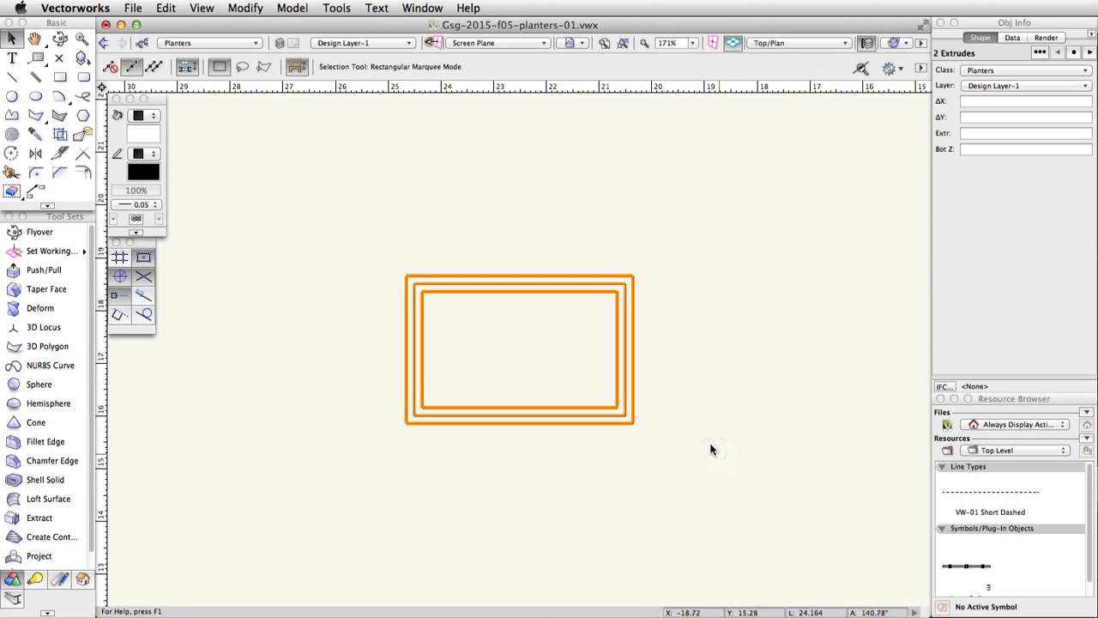
left_click(247, 8)
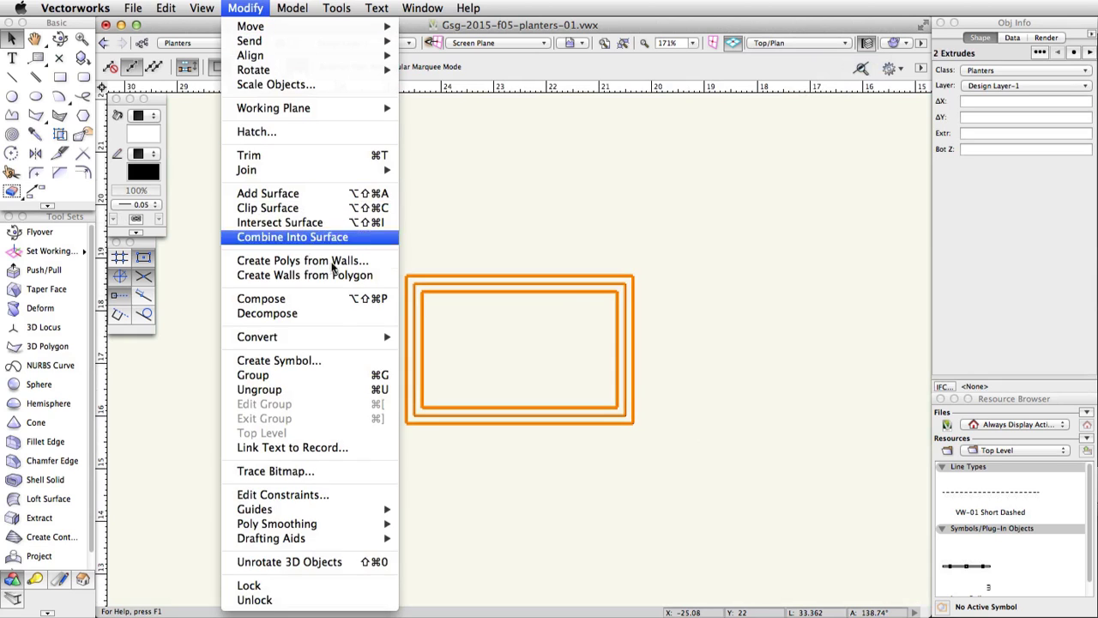
left_click(344, 358)
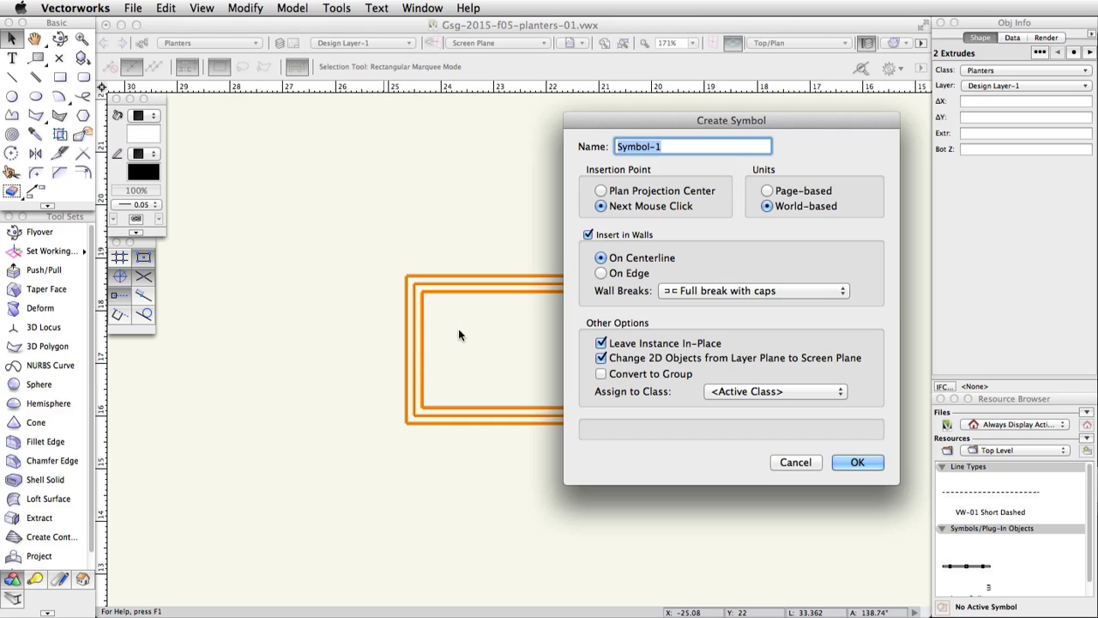
type("Planter Box-1")
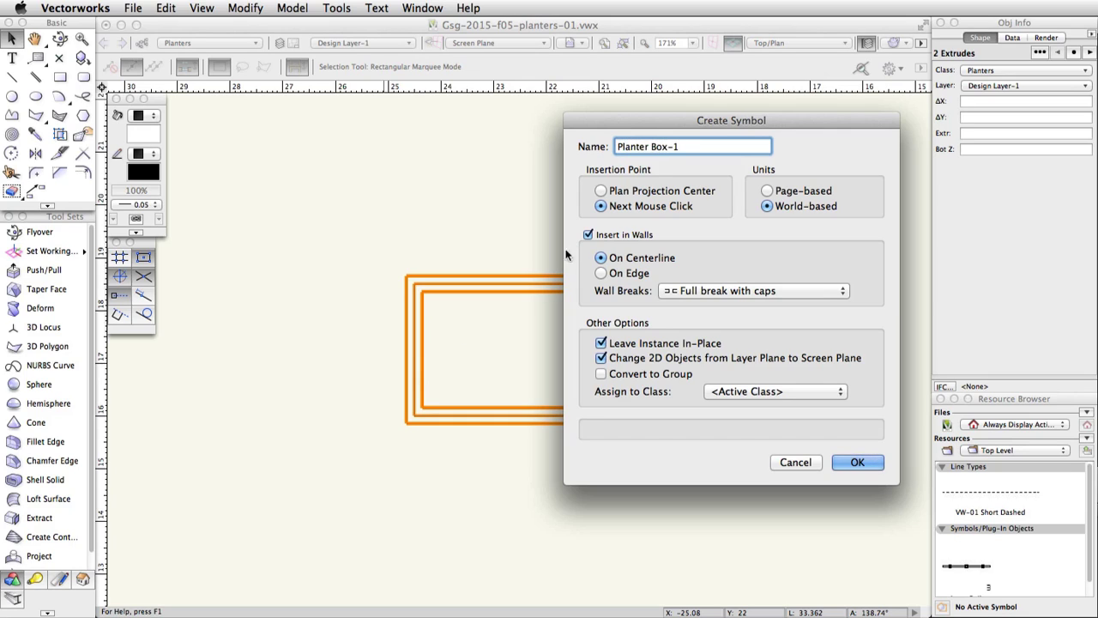
left_click(602, 191)
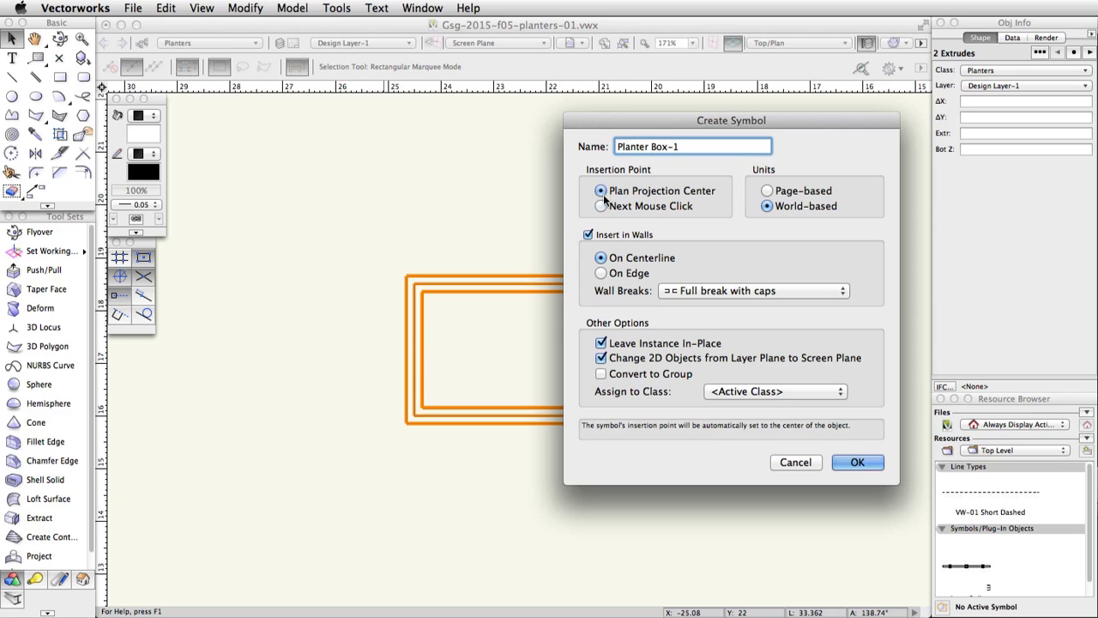
left_click(852, 461)
left_click(762, 471)
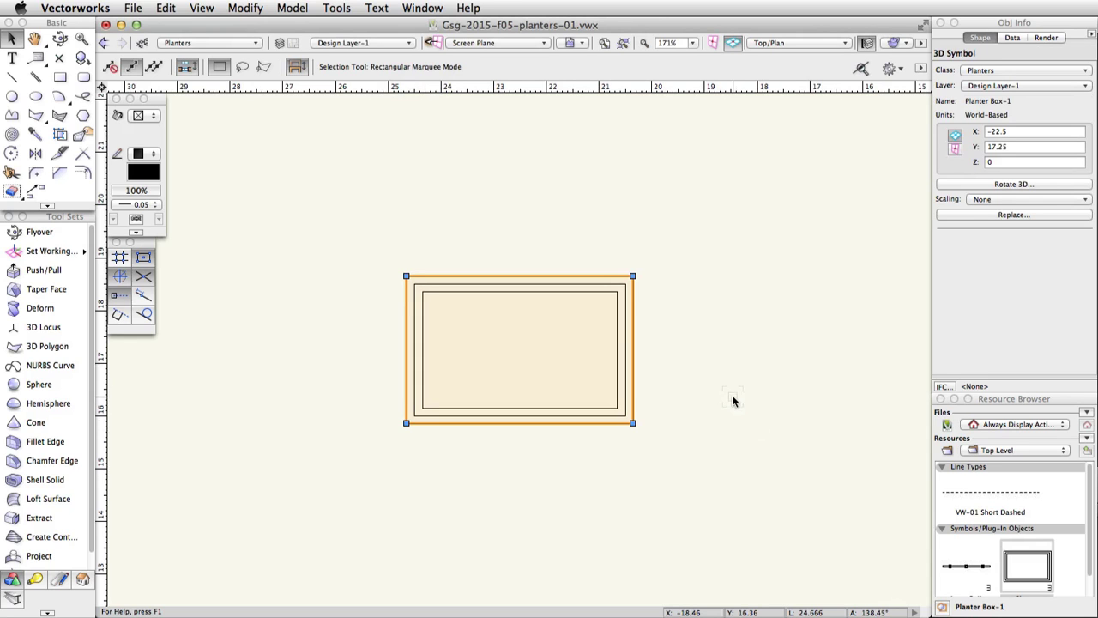
Move the planter symbol onto the landing above the upper stairs, with its rim's left side on the landing's edge.
scroll(737, 408, "down", 6)
middle_click_drag(757, 441, 637, 275)
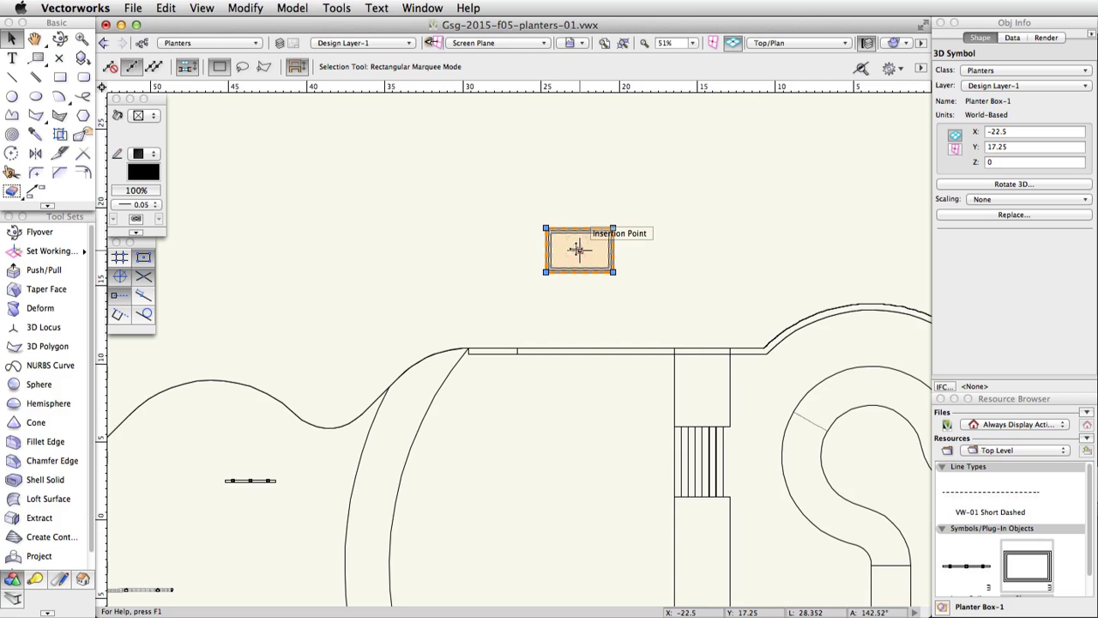
left_click_drag(547, 249, 604, 446)
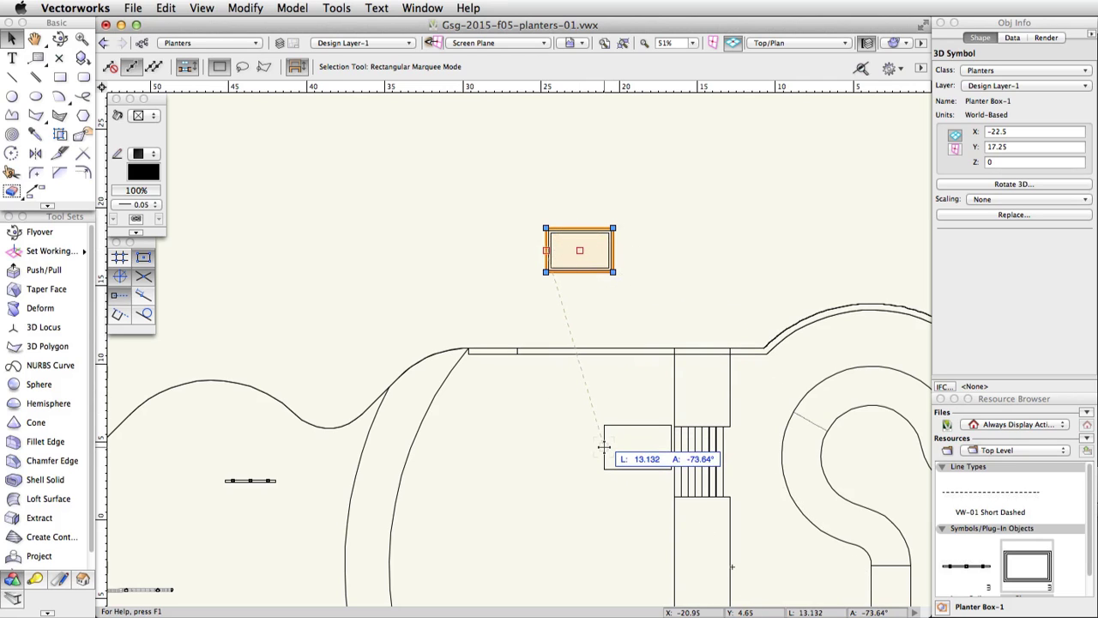
middle_click_drag(604, 446, 589, 206)
left_click_drag(606, 243, 661, 134)
scroll(667, 109, "up", 5)
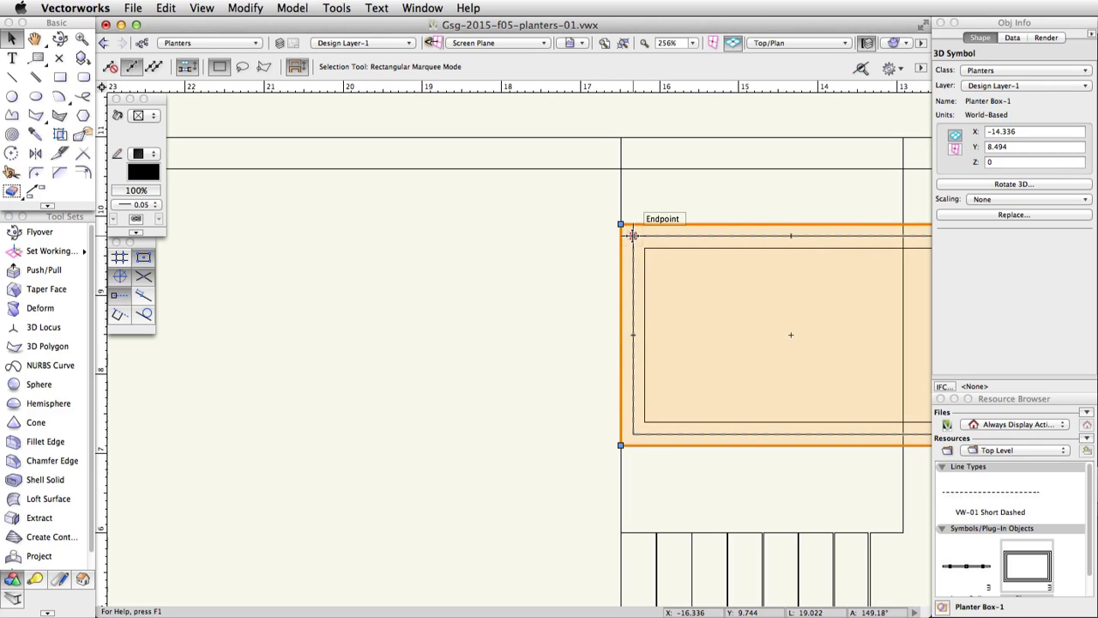
Move the planter up until its rim meets the wall's inner line, aligning the box's left side with the landing's edge.
left_click(532, 312)
middle_click_drag(532, 312, 351, 318)
left_click(440, 240)
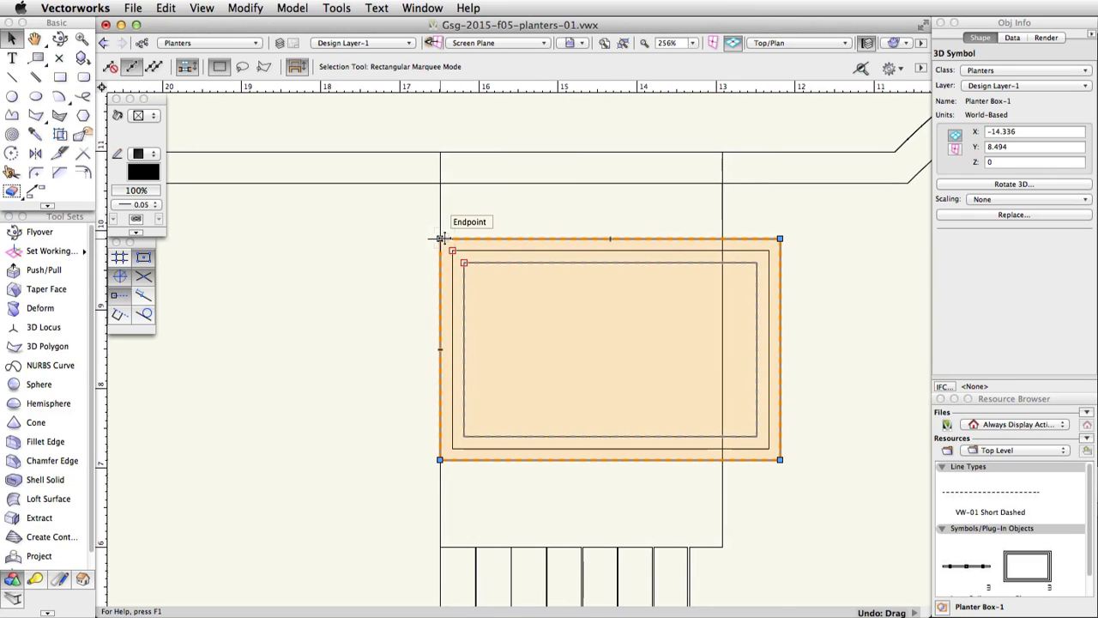
scroll(453, 243, "up", 3)
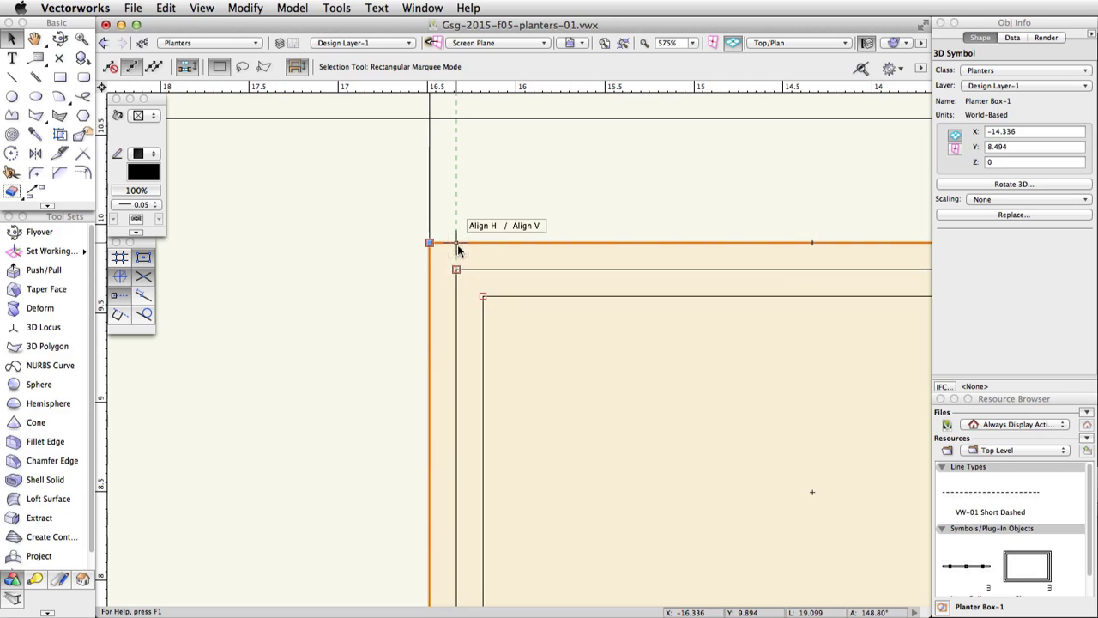
left_click_drag(456, 244, 457, 179)
scroll(461, 182, "down", 2)
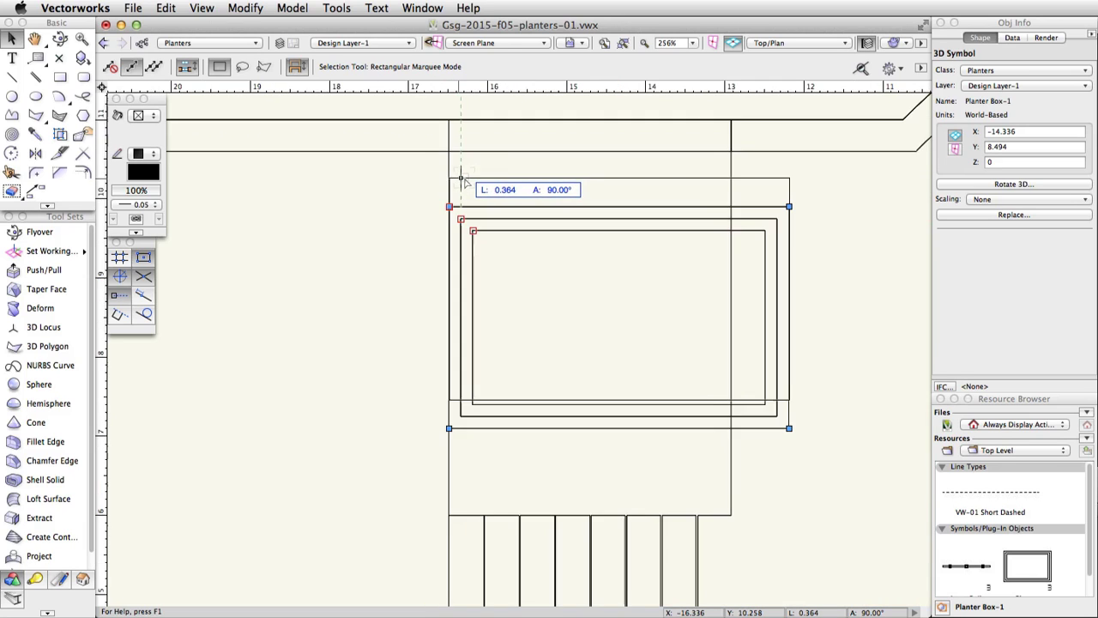
left_click_drag(451, 158, 448, 152)
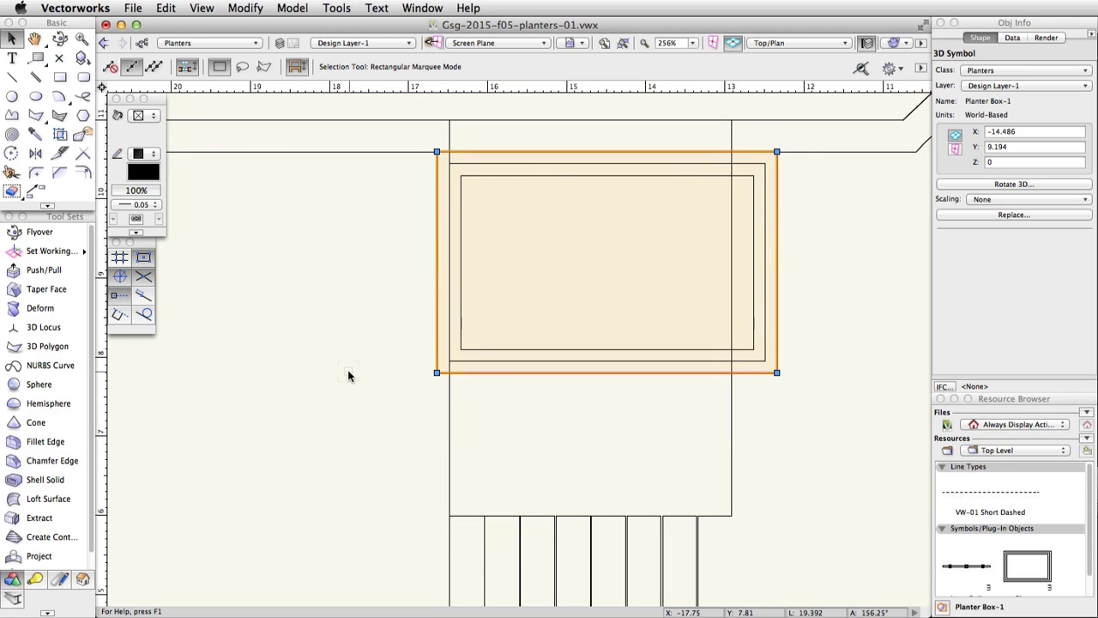
Insert a second Planter Box-1 and align its box's lower-left corner with the landing corner at the top of the lower stairs.
left_click_drag(1092, 489, 1091, 511)
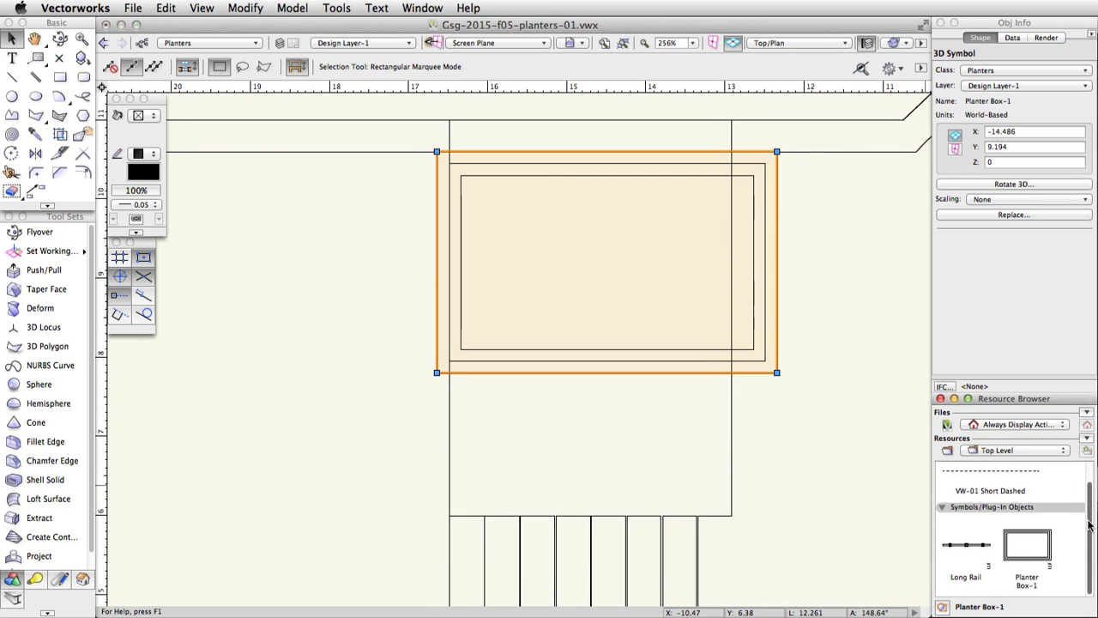
left_click(1030, 562)
scroll(760, 509, "down", 10)
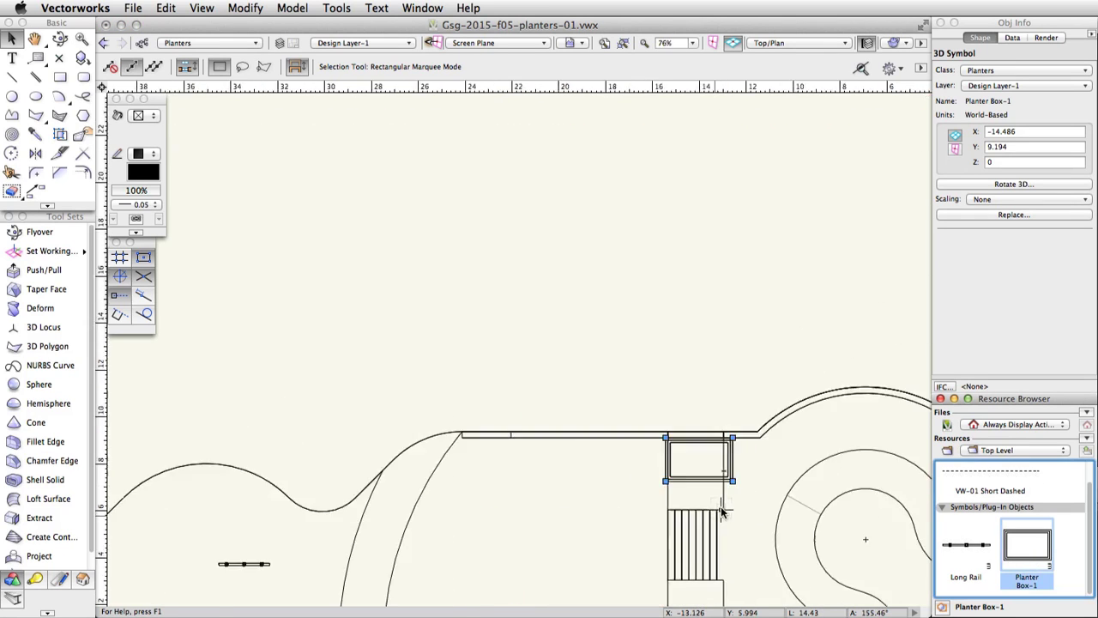
mouse_move(772, 594)
middle_mouse_down()
mouse_move(696, 316)
mouse_move(692, 244)
middle_mouse_up()
mouse_move(1018, 555)
left_mouse_down()
mouse_move(635, 331)
mouse_move(636, 454)
left_mouse_up()
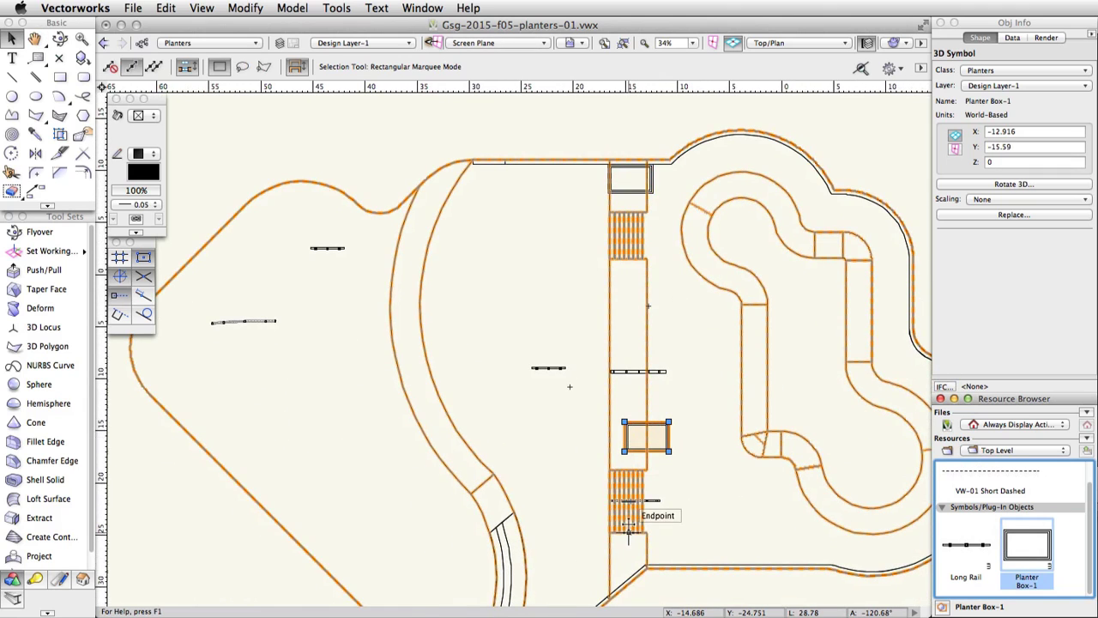
scroll(629, 525, "up", 6)
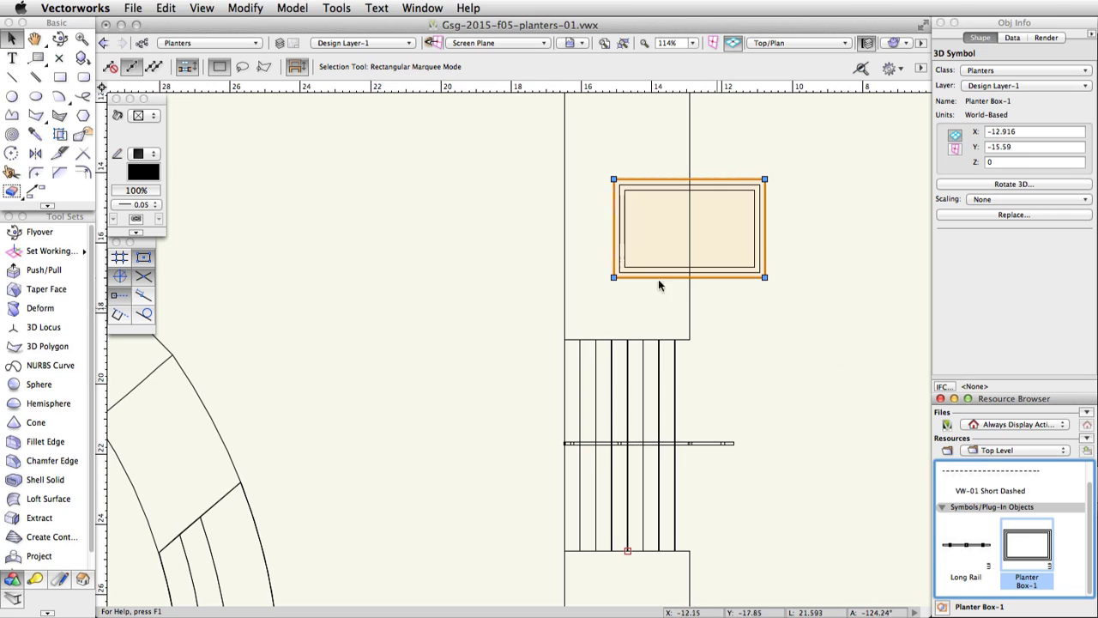
left_click_drag(614, 272, 560, 341)
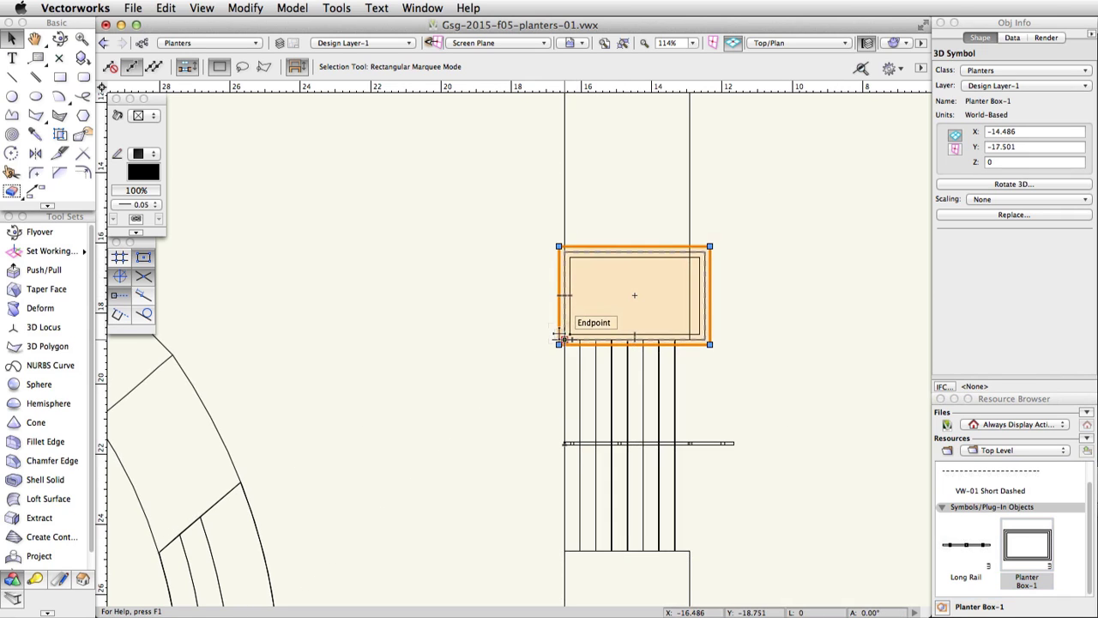
Inspect the second planter's fit against the lower stairs in Left Isometric, and return to Top/Plan.
left_click(815, 43)
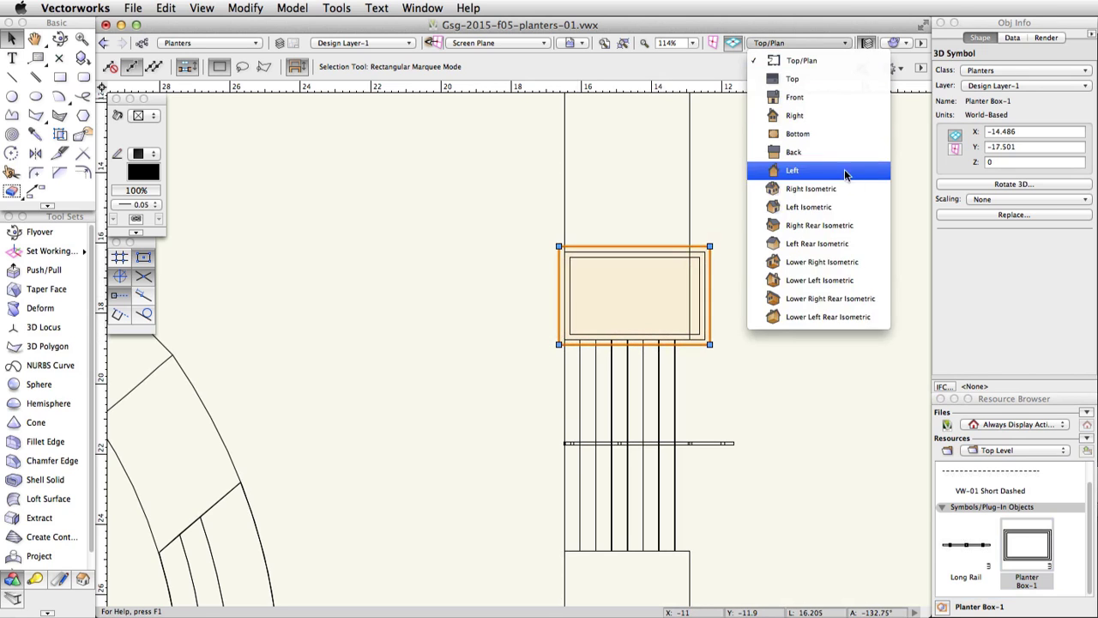
left_click(853, 207)
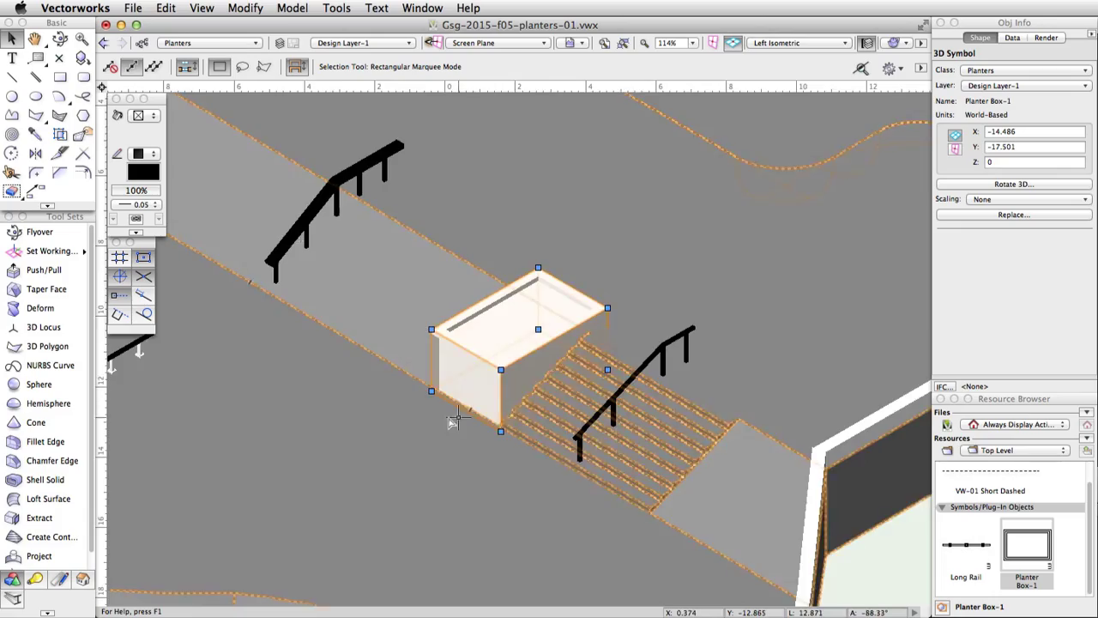
scroll(449, 421, "up", 5)
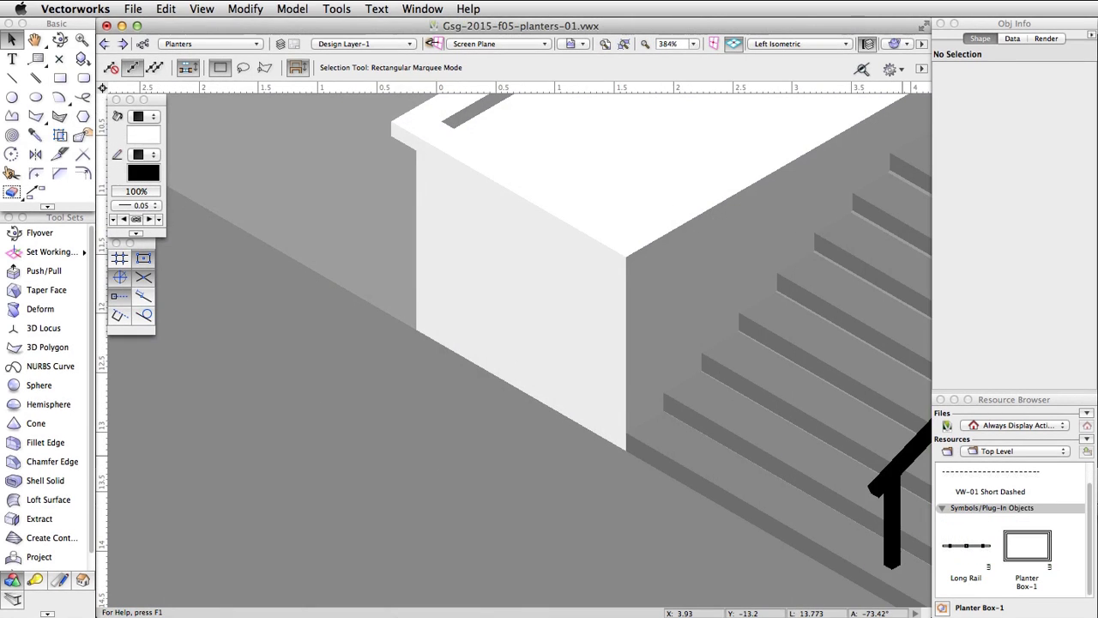
left_click(847, 44)
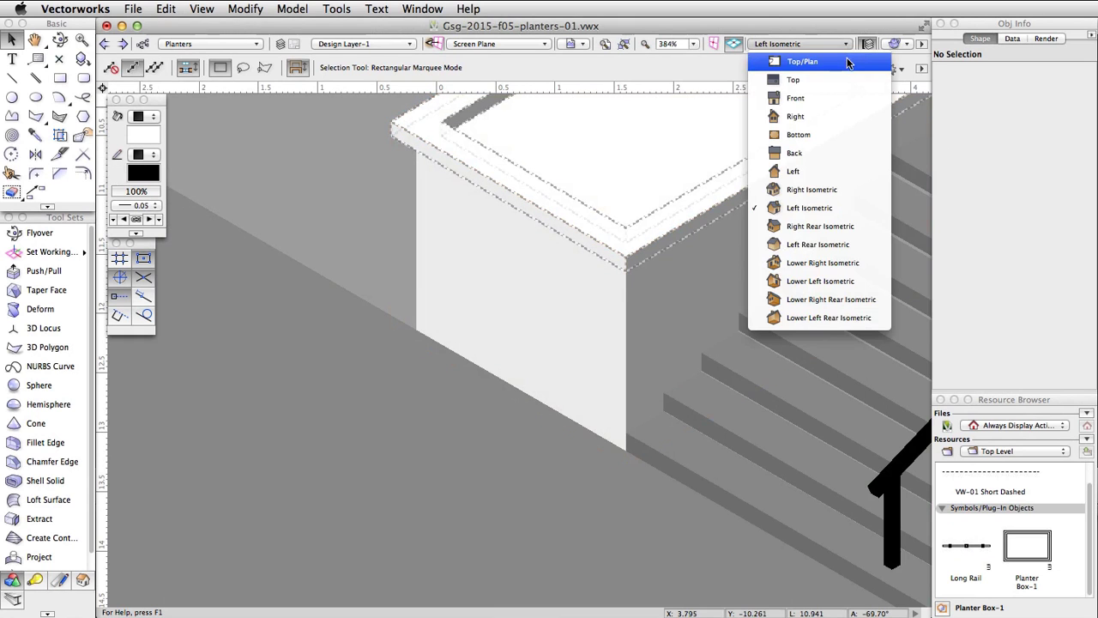
left_click(846, 65)
Make the Rails class invisible in the Organization settings.
scroll(716, 245, "down", 5)
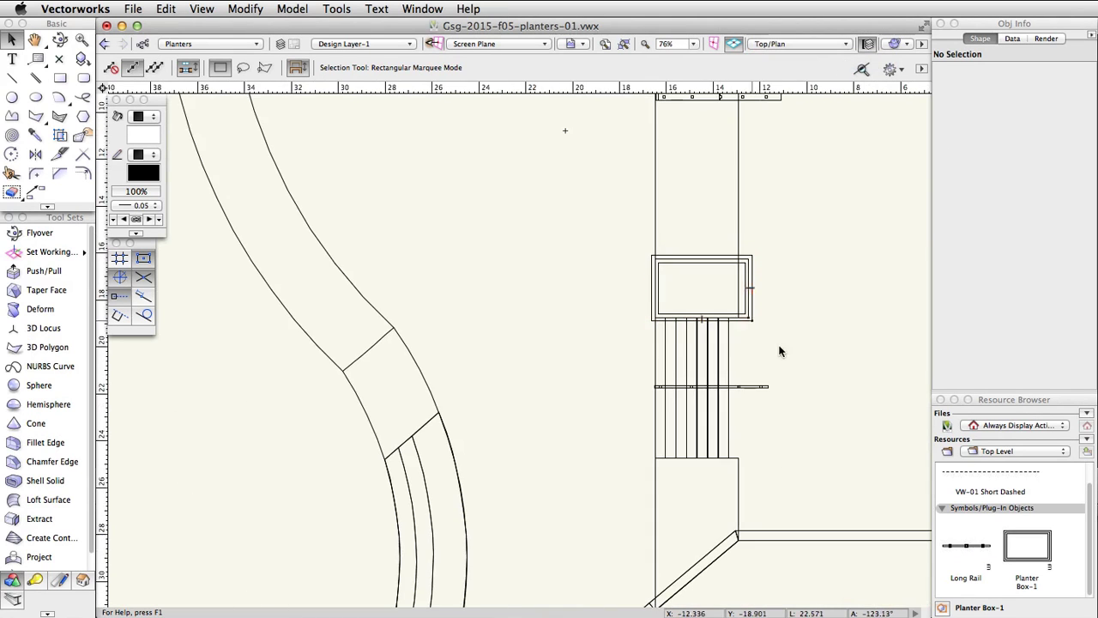
middle_click_drag(779, 348, 736, 189)
key("x")
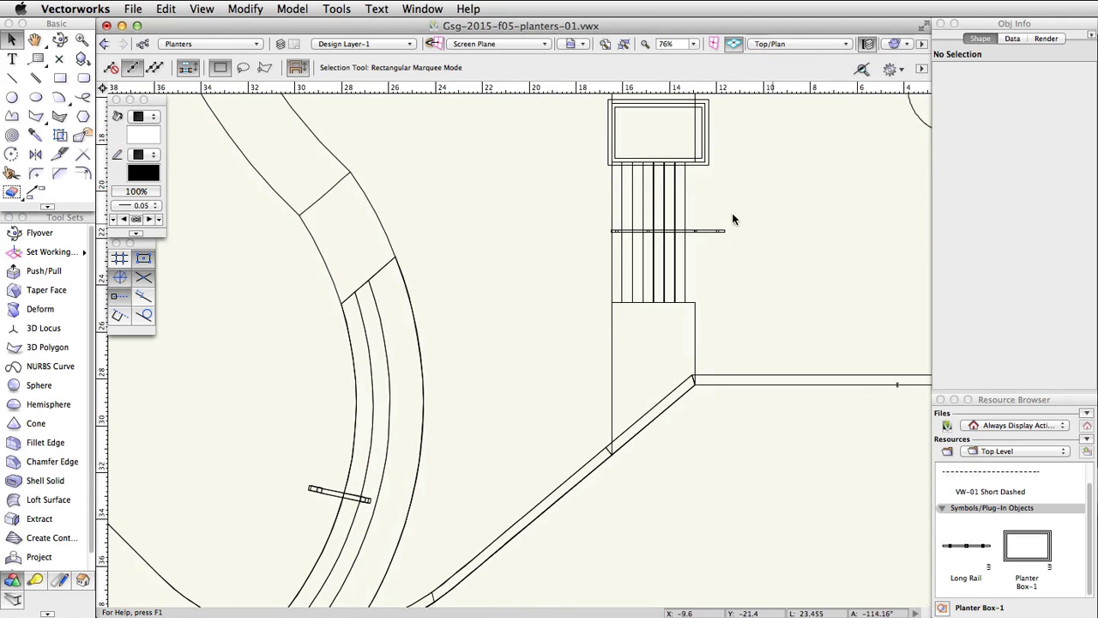
left_click(146, 46)
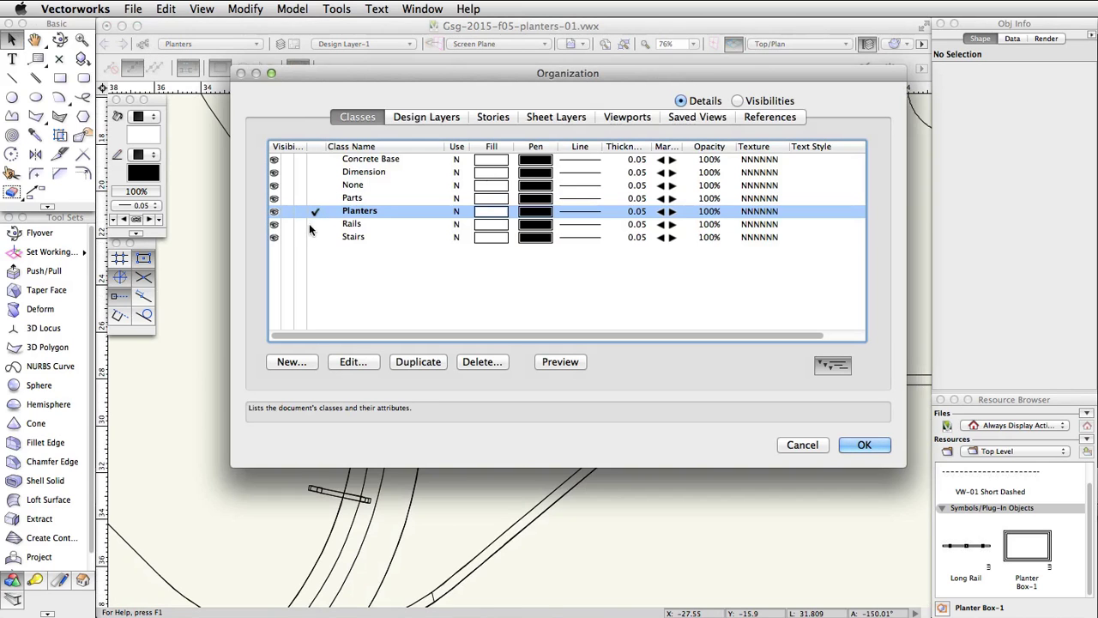
left_click(286, 224)
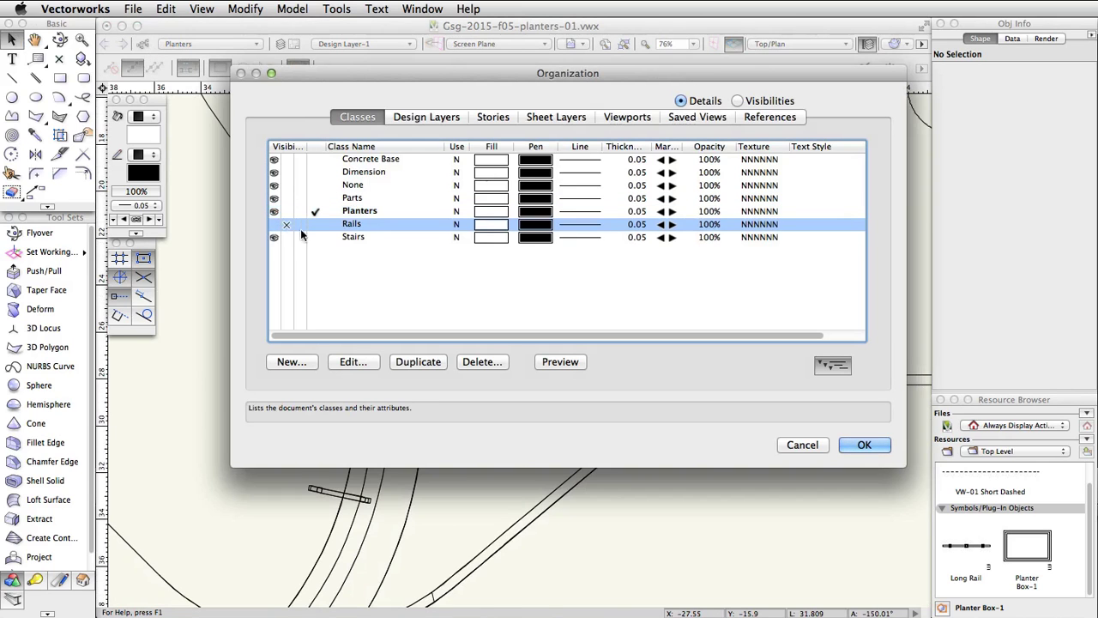
left_click(863, 444)
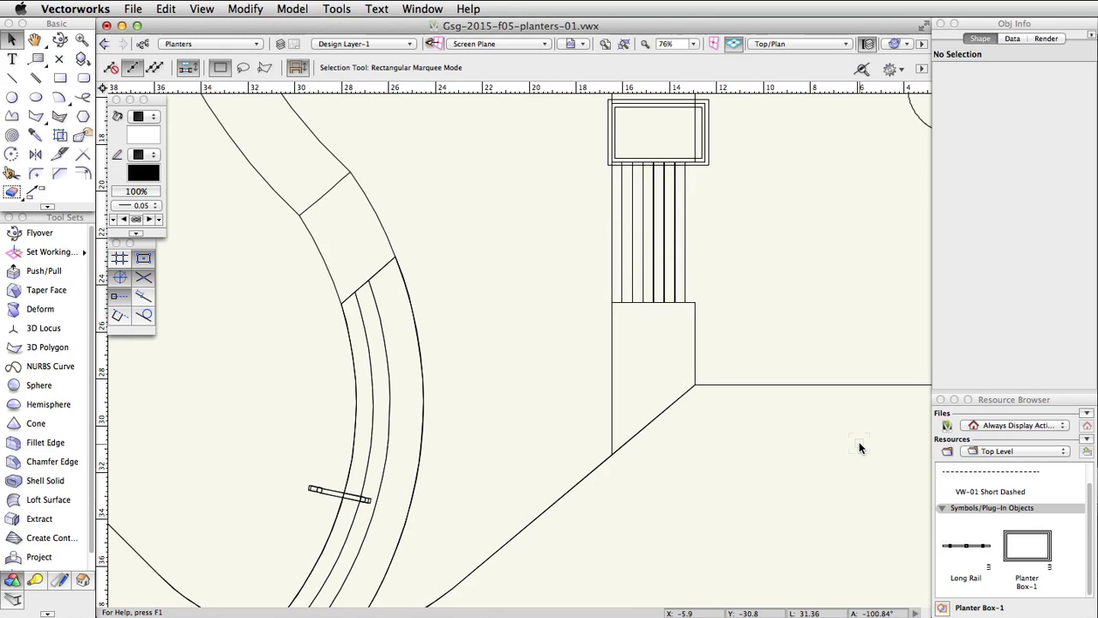
Trace the angled landing below the stairs as a closed four-vertex 2D polygon snapped to its corners.
scroll(710, 418, "up", 4)
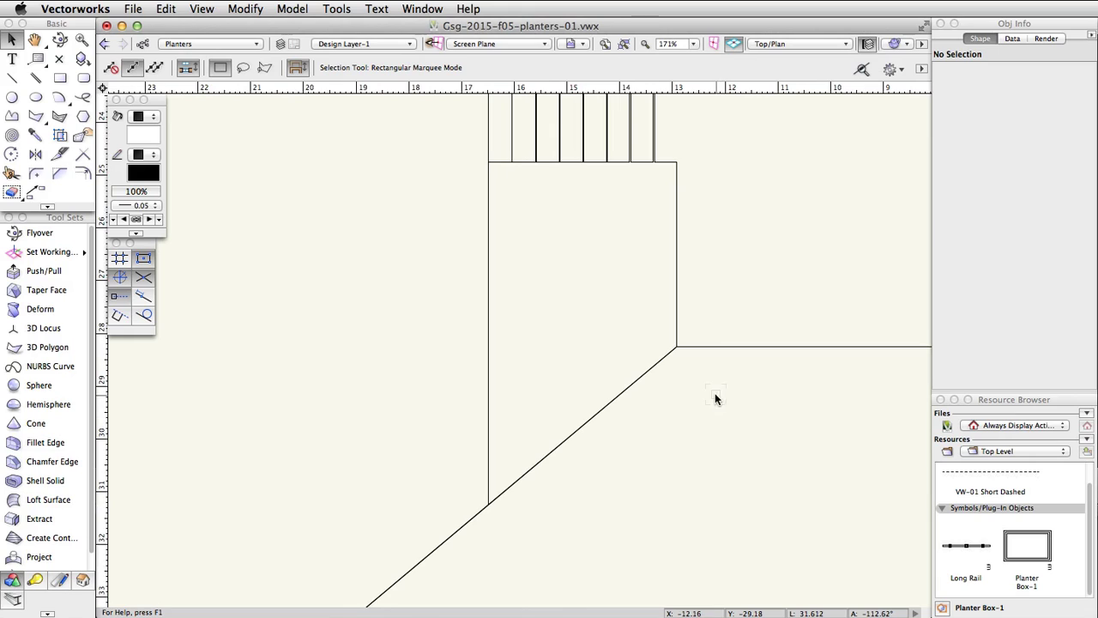
left_click(35, 117)
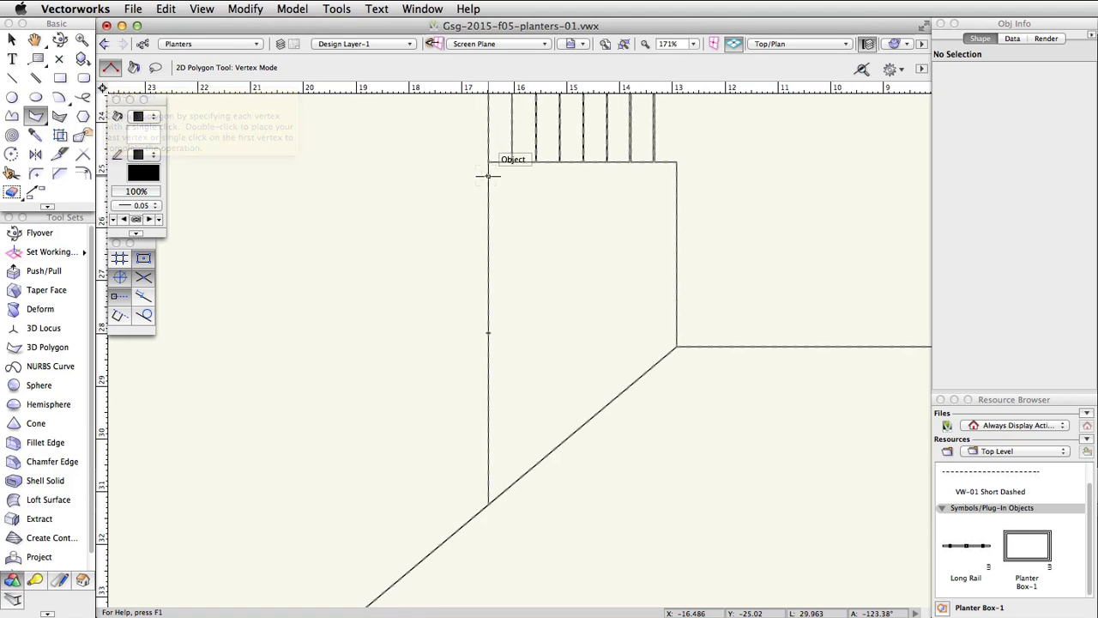
left_click(488, 162)
left_click(677, 162)
left_click(677, 346)
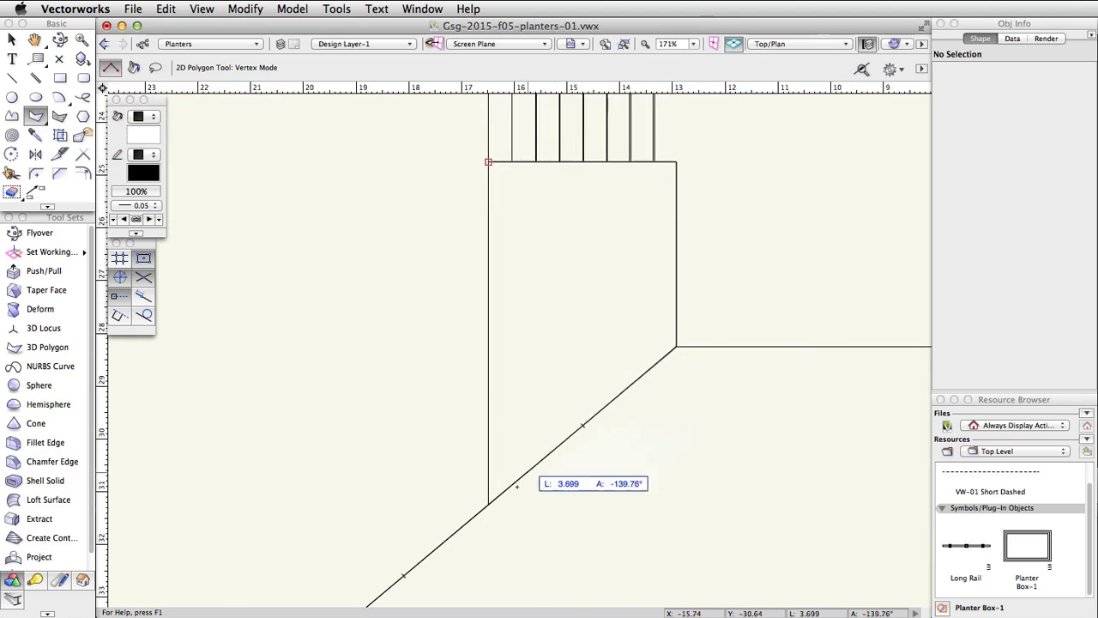
left_click(488, 504)
left_click(489, 161)
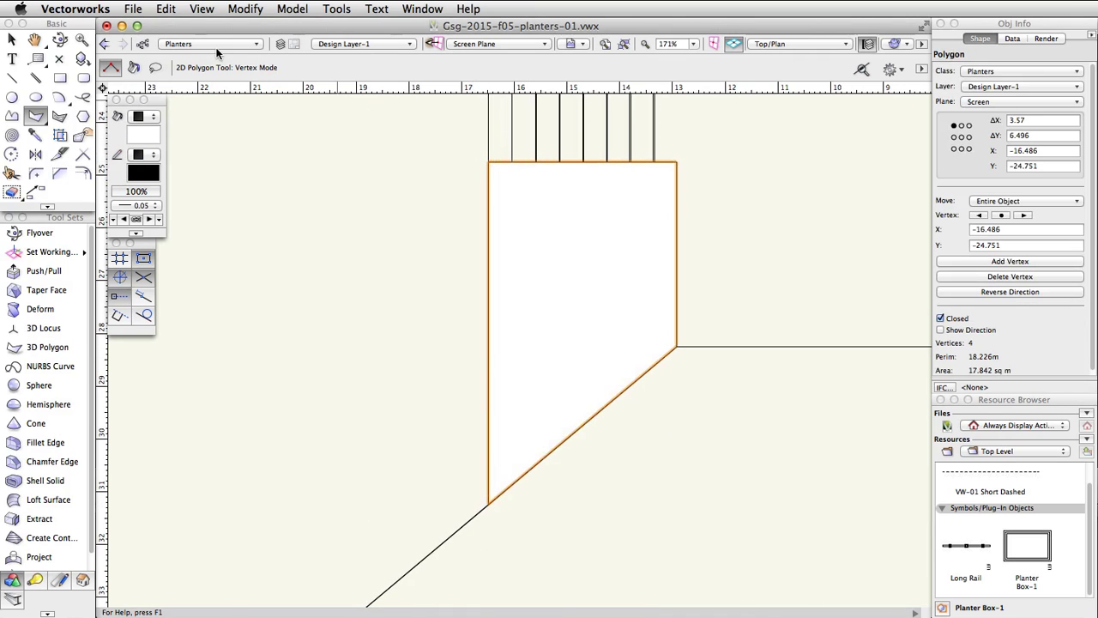
Make the Rails class visible, and move the polygon's diagonal edge 0.4 inward to the wall's inner line in Move Edges Parallel mode.
left_click(144, 43)
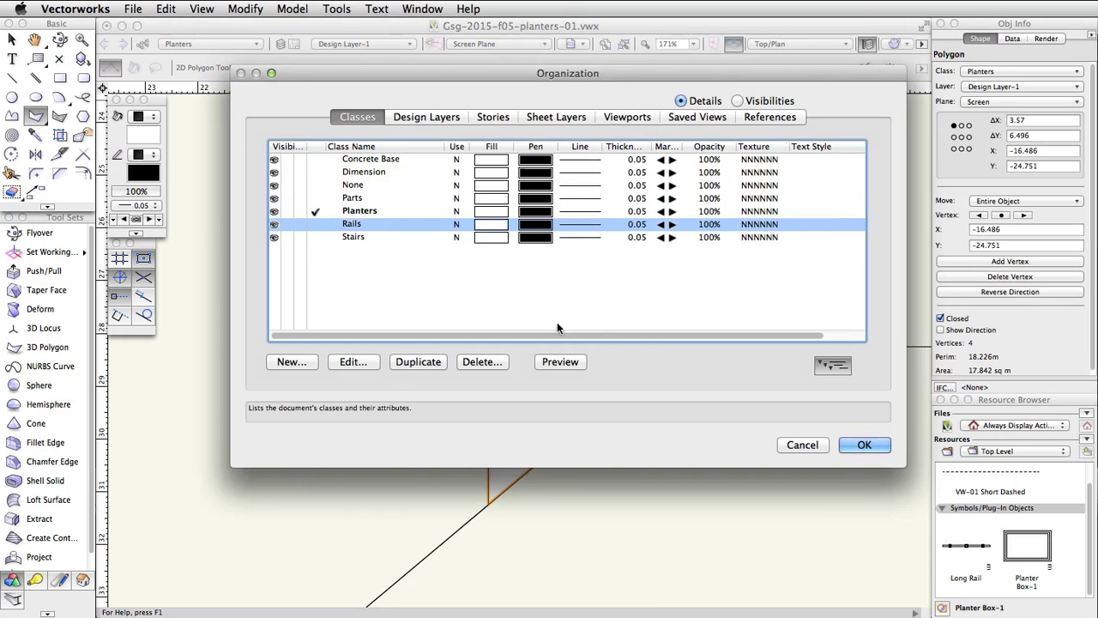
left_click(863, 443)
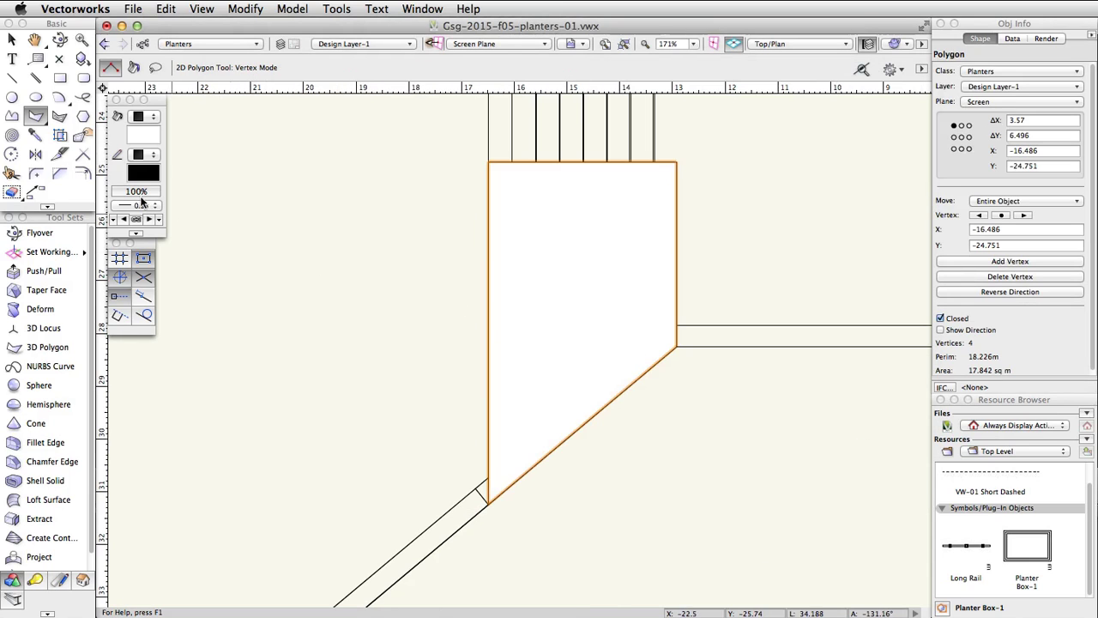
left_click(82, 135)
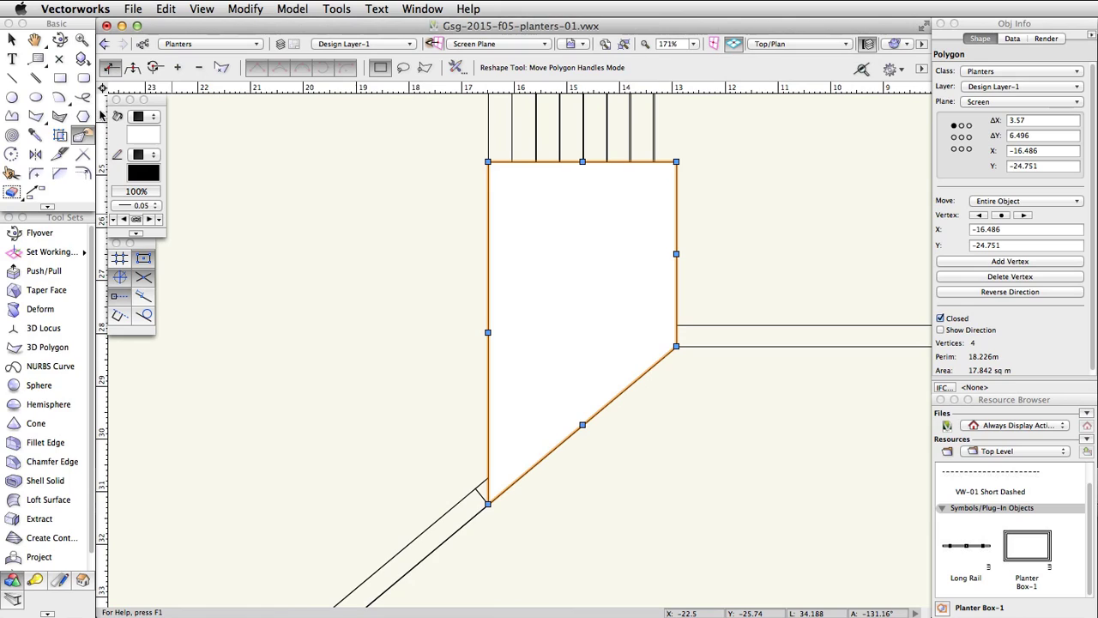
left_click(133, 67)
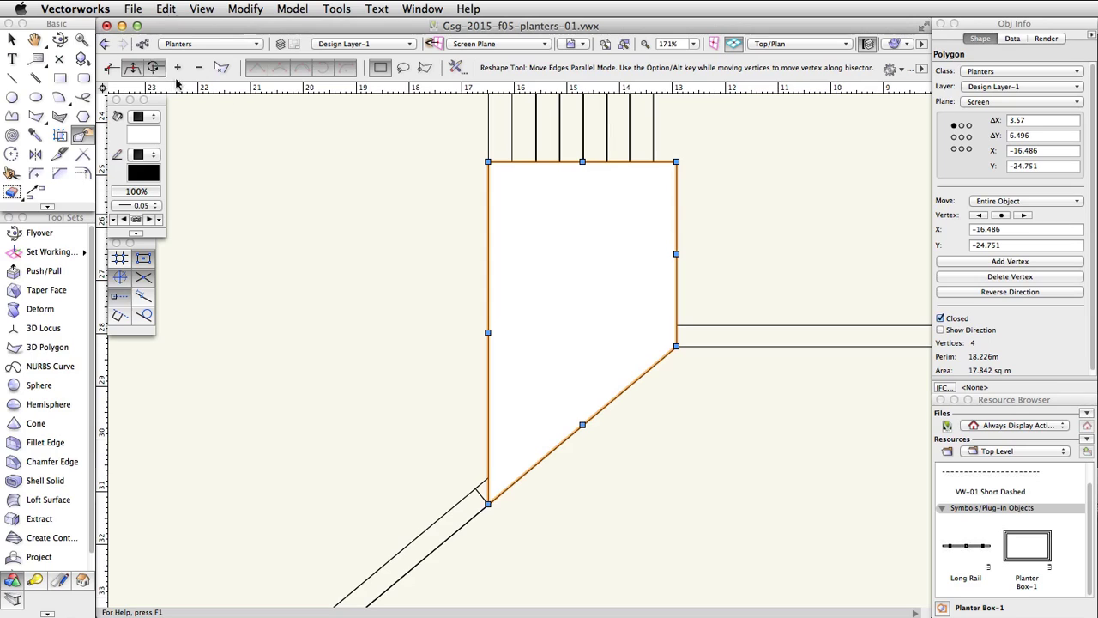
left_click(579, 420)
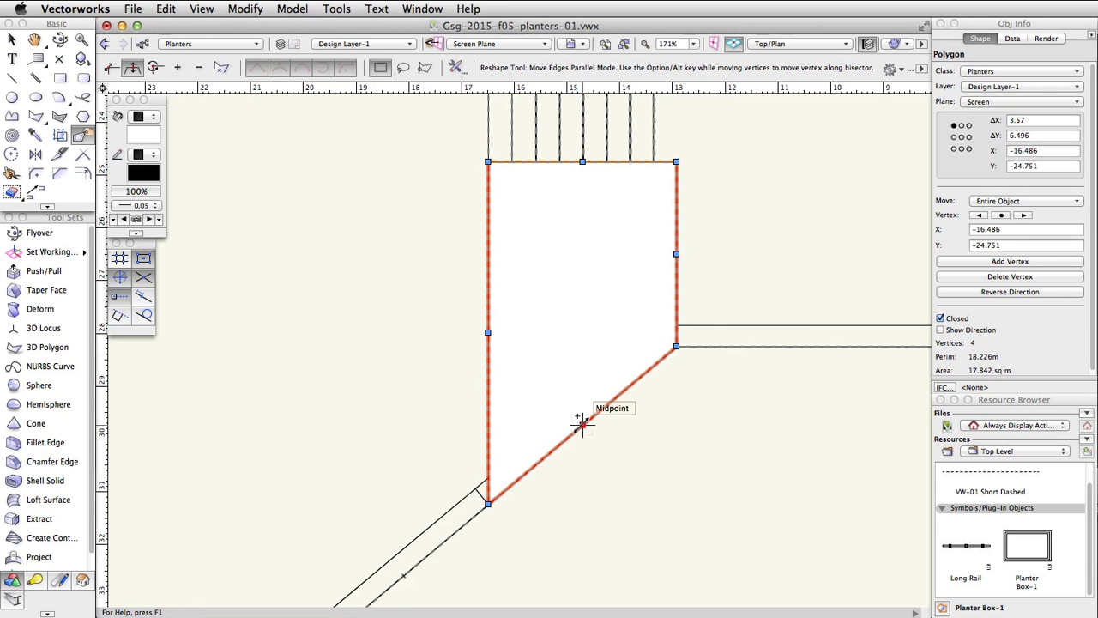
left_click_drag(581, 423, 568, 405)
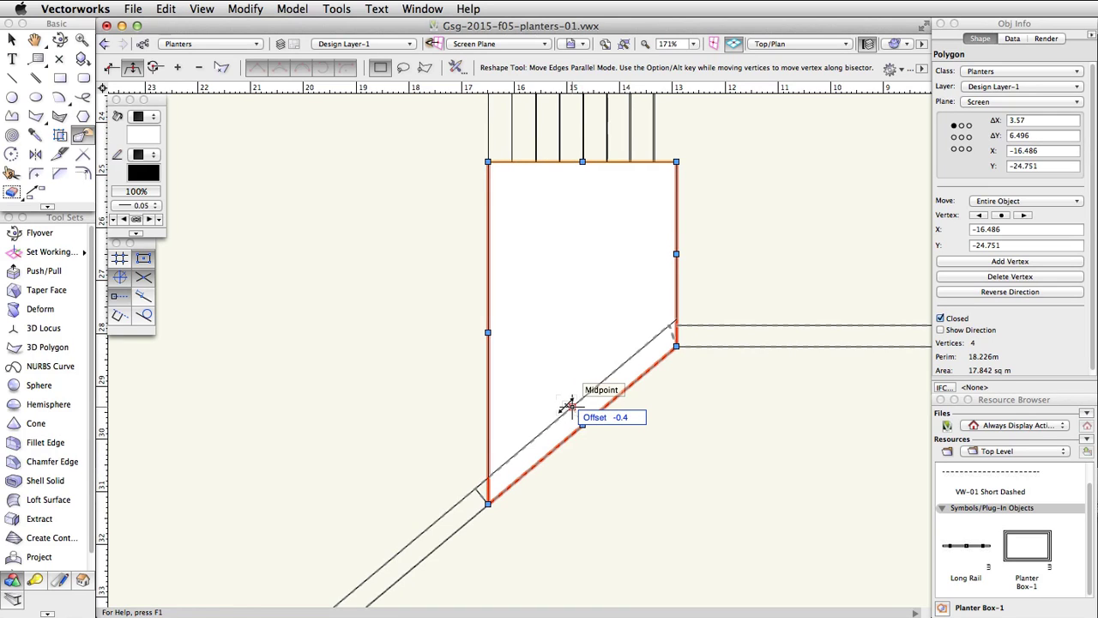
left_click_drag(569, 405, 570, 405)
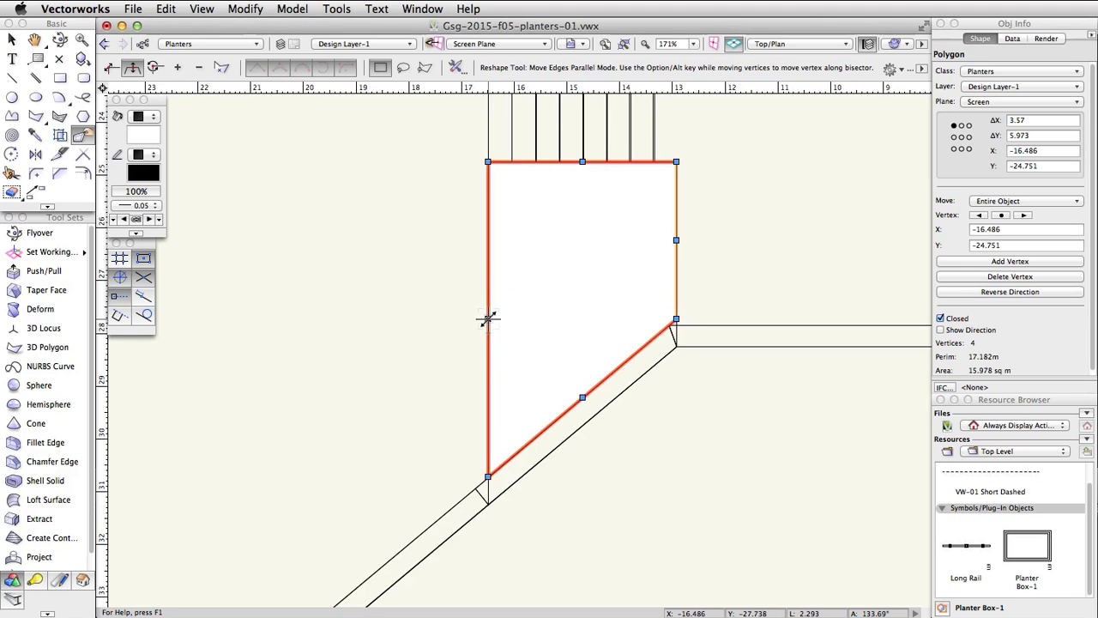
Move the polygon's long vertical edge and its stair-side edge outward by 0.15 each.
left_click_drag(487, 319, 452, 320)
key("Tab")
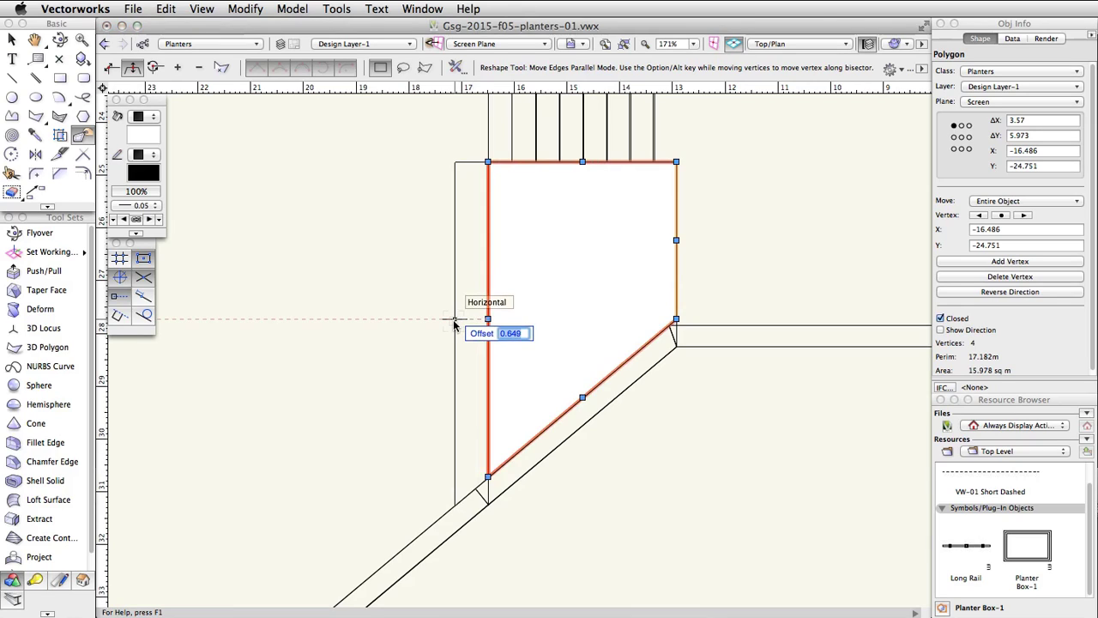
type("0")
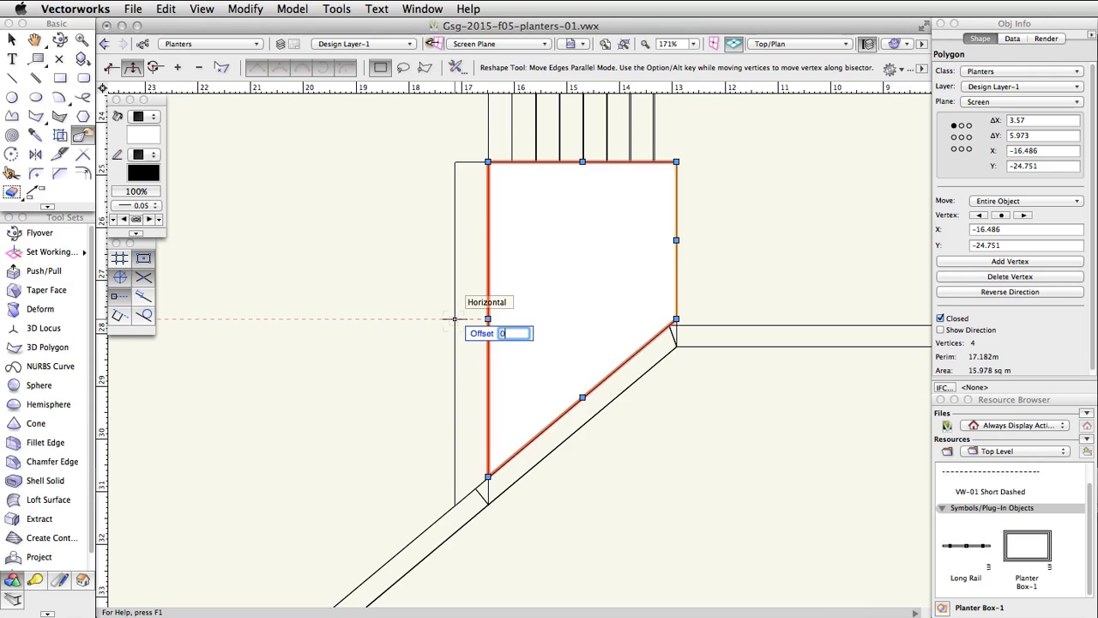
type(".15")
key("Return")
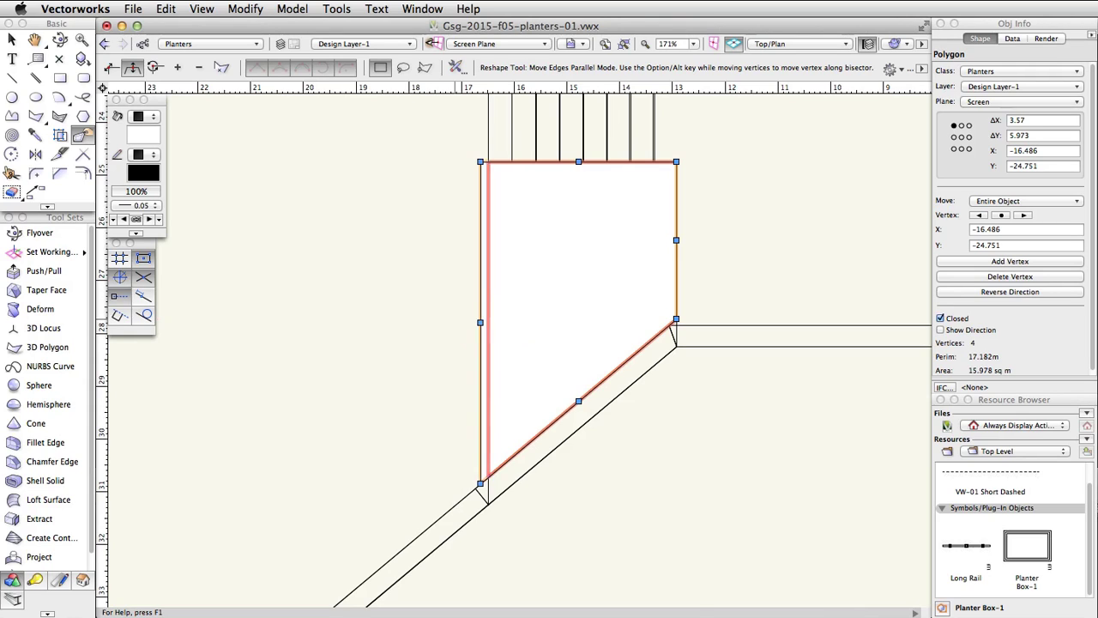
left_click(579, 162)
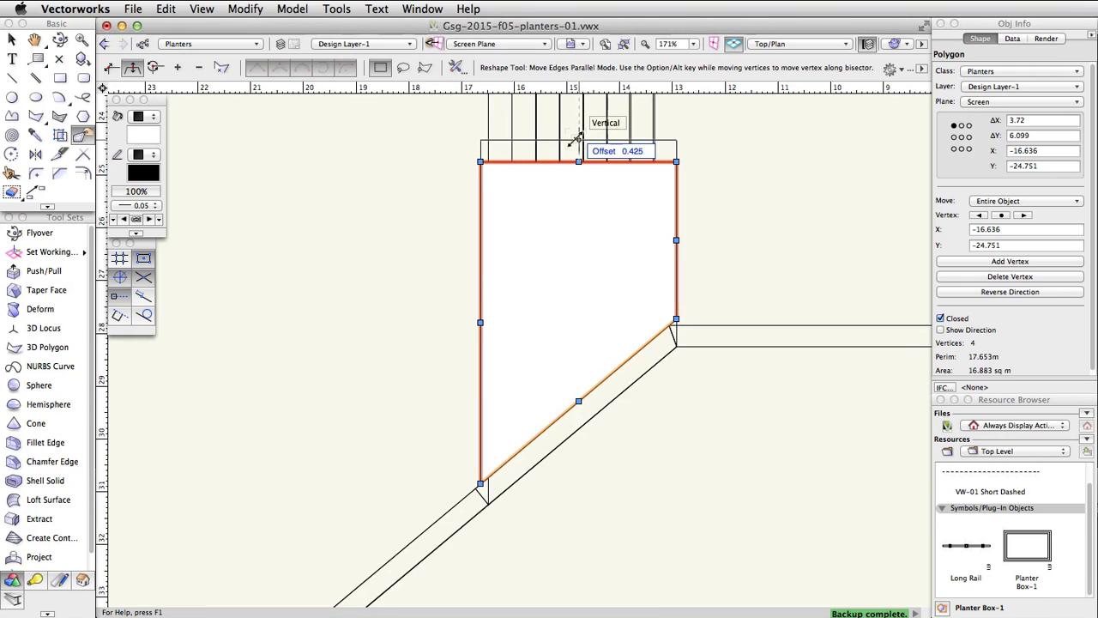
type("0.")
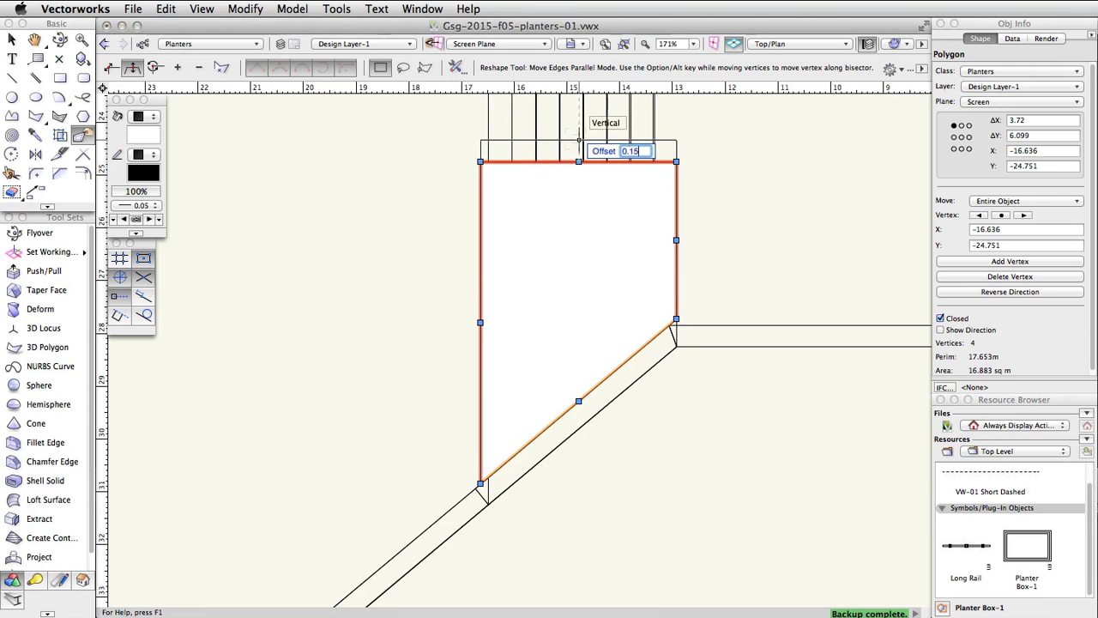
key("Return")
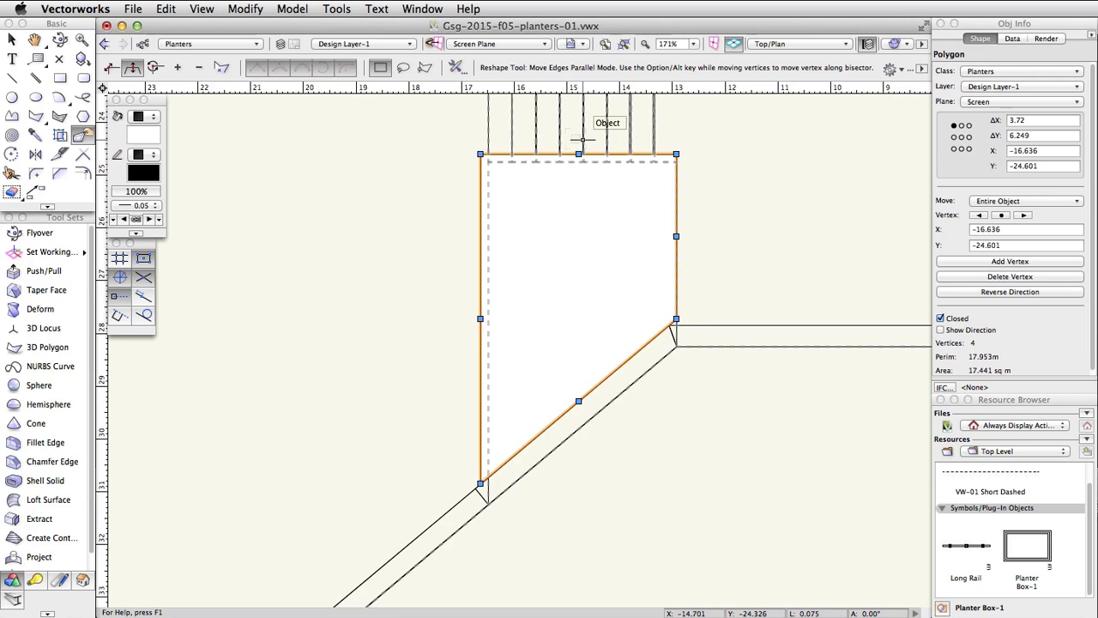
Offset duplicates of the polygon inward twice at a distance of 0.15, creating two nested outlines.
left_click(80, 174)
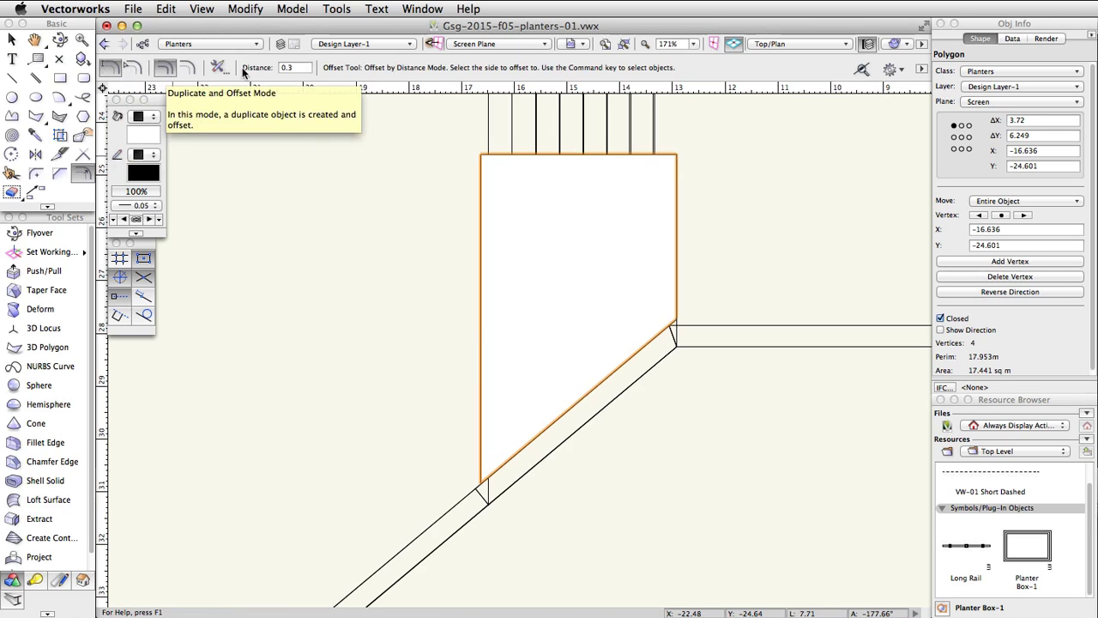
left_click(283, 67)
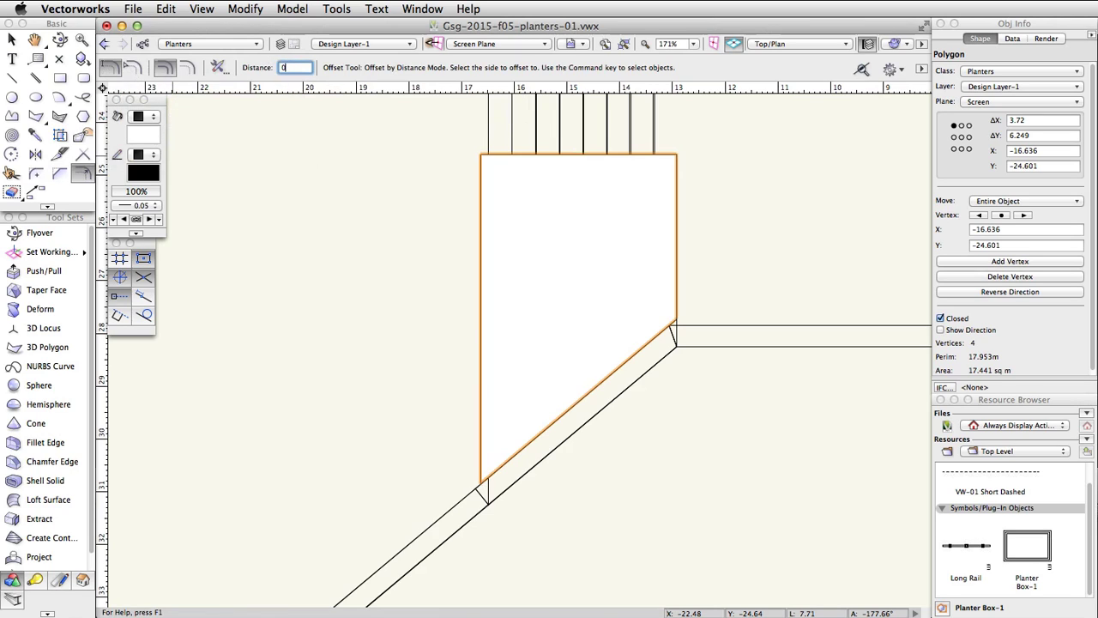
key("Return")
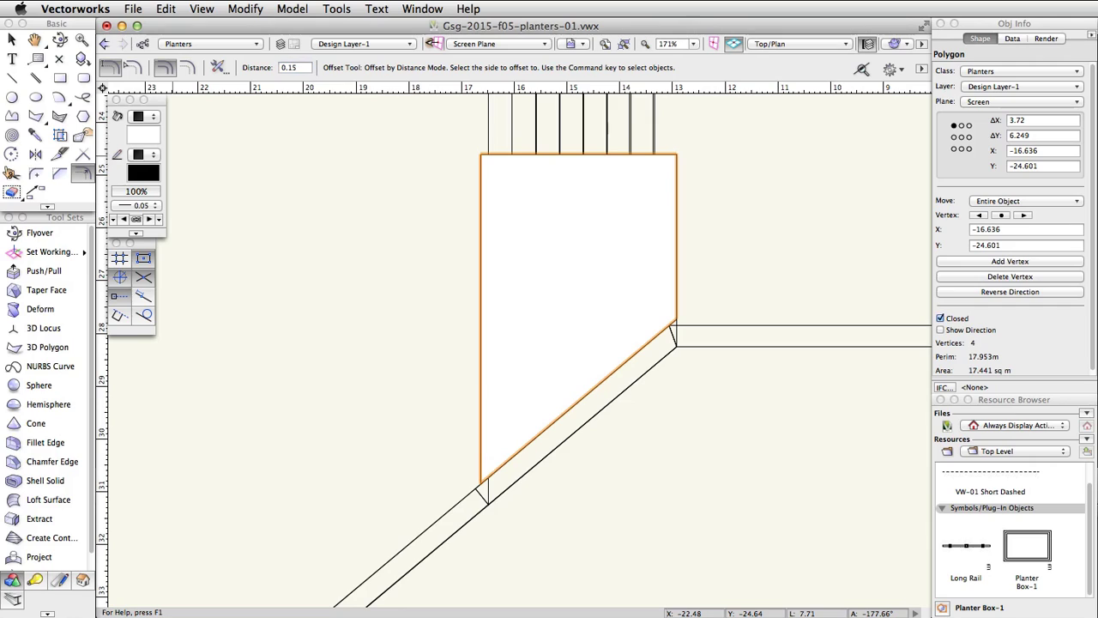
left_click(567, 226)
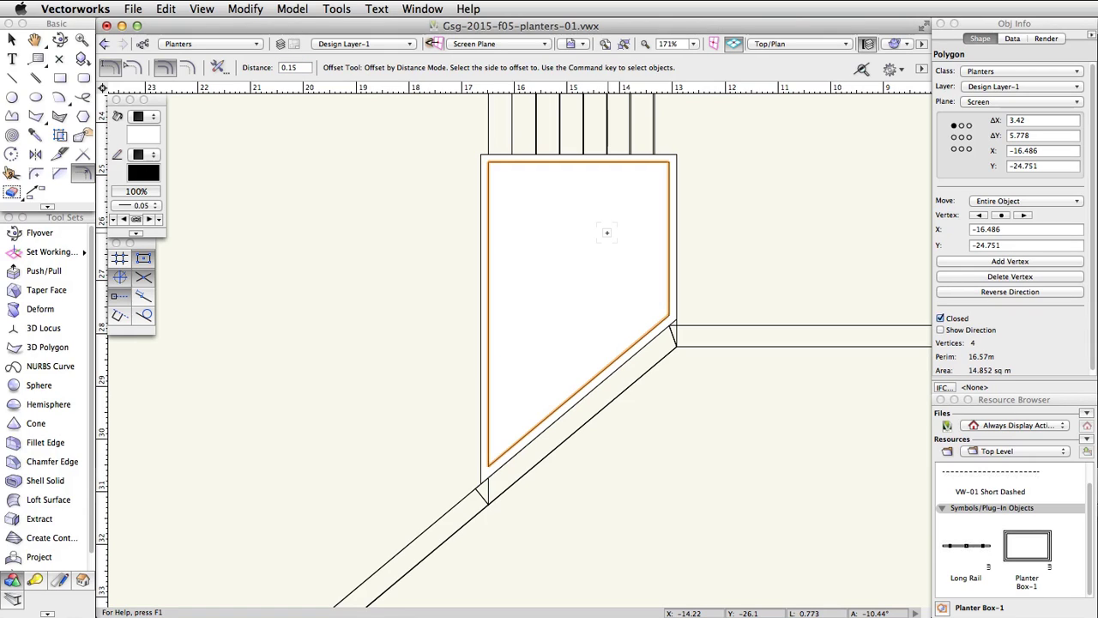
left_click(606, 233)
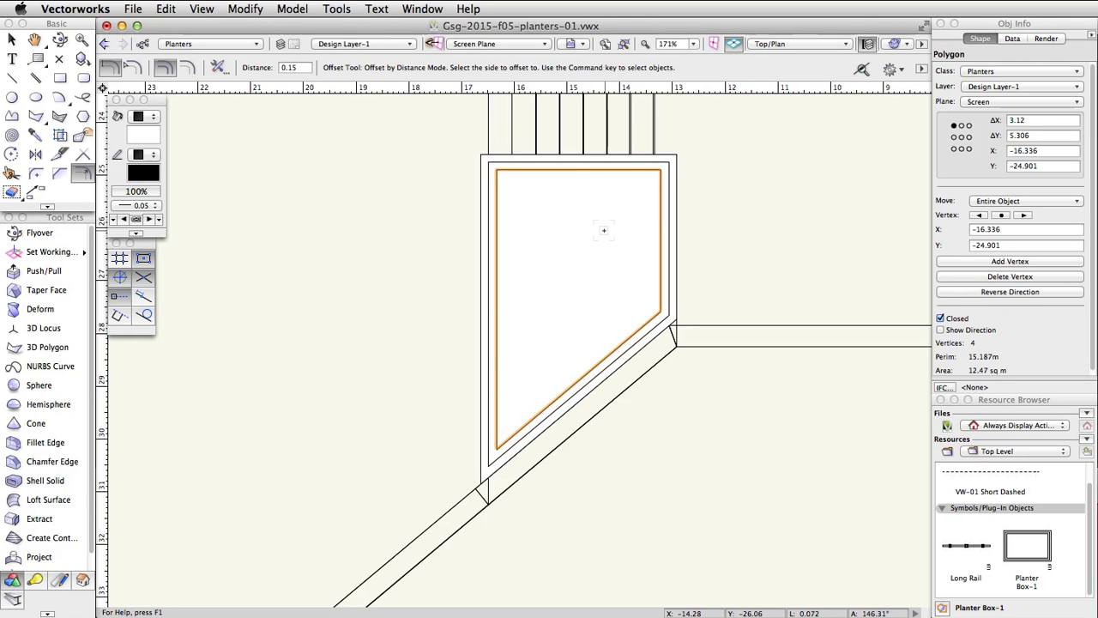
Clip the innermost polygon out of the outer polygon to form the rim, and delete the leftover inner polygon.
key("x")
left_click(482, 161, "shift")
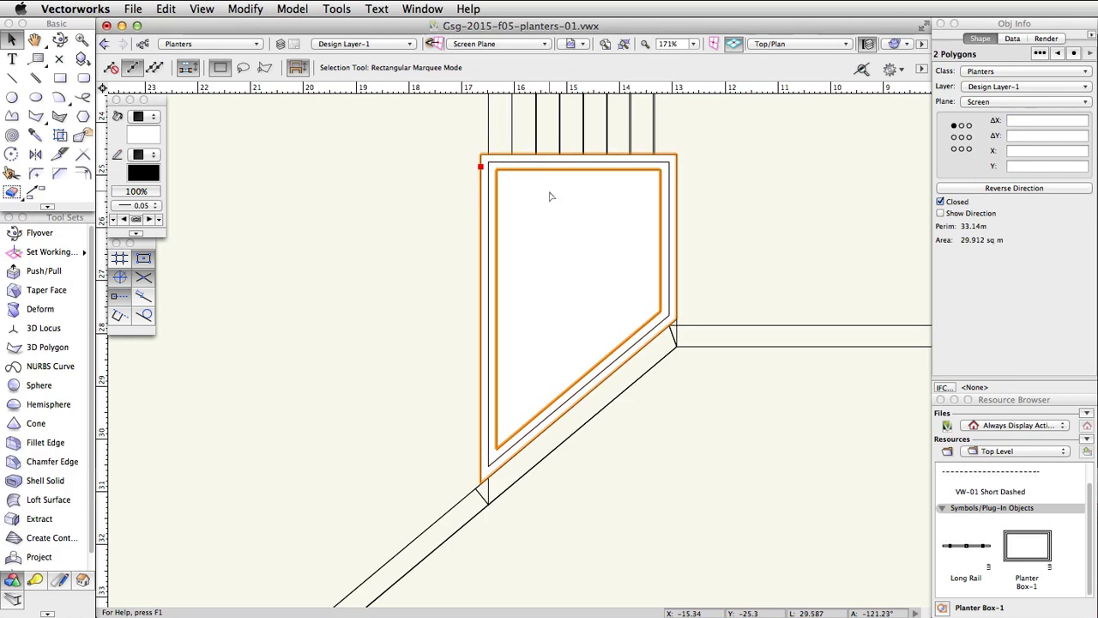
right_click(551, 196)
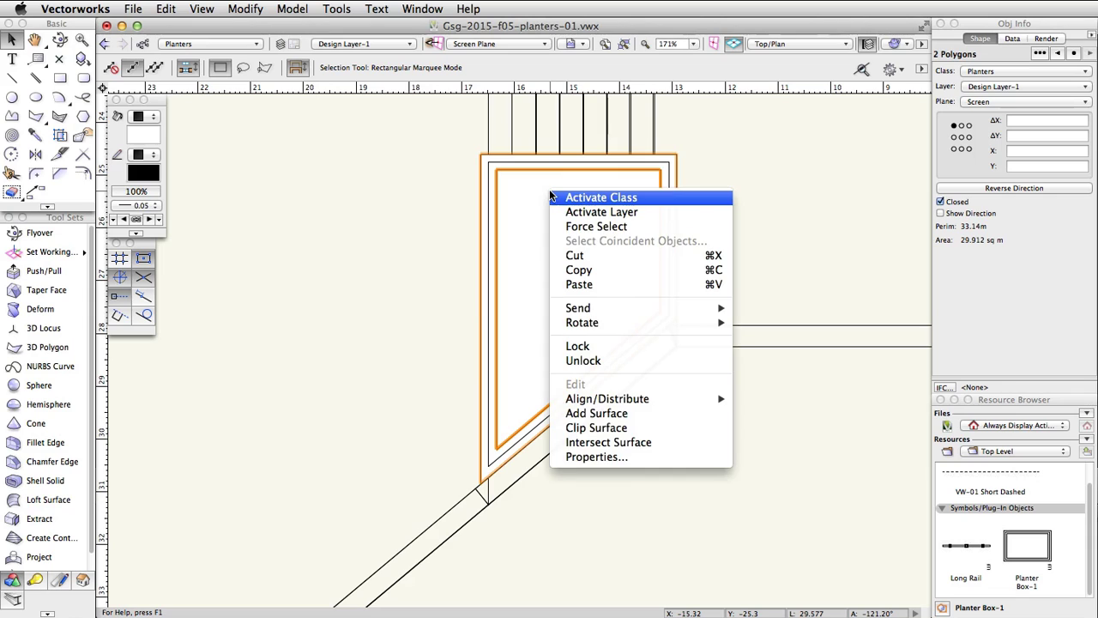
left_click(656, 428)
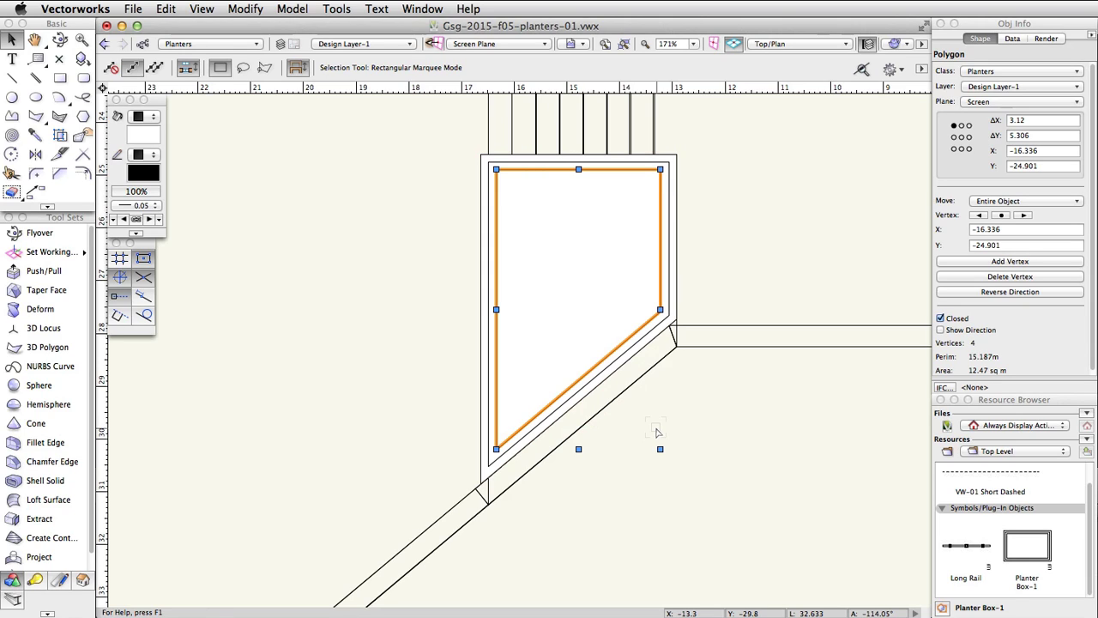
left_click(657, 431)
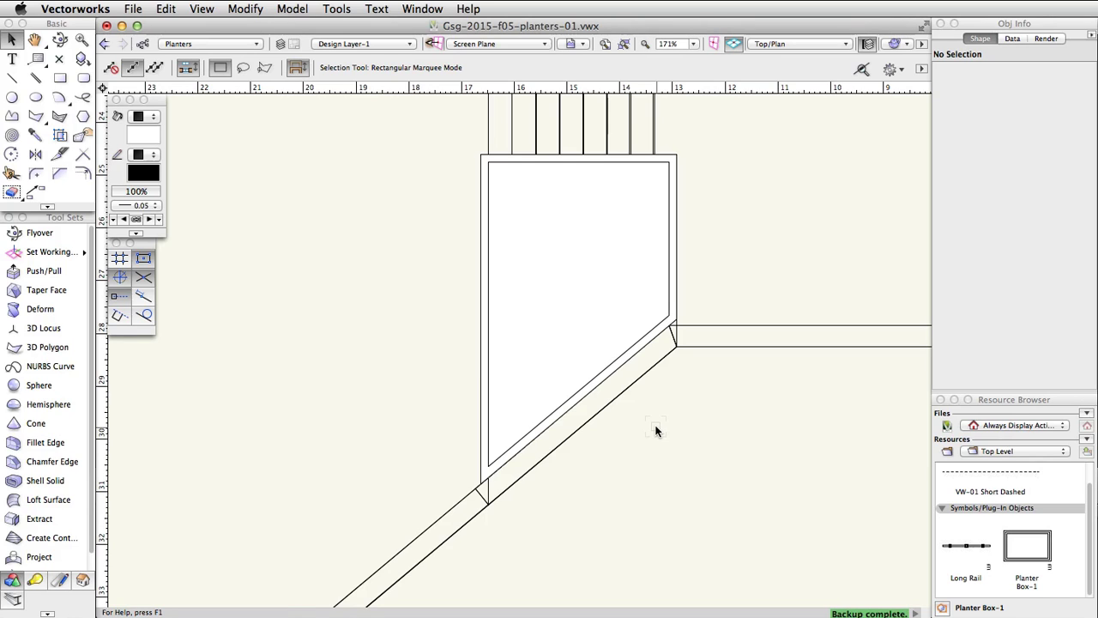
Extrude the middle polygon by 2 as the planter box and set its Bot Z to 1.5.
left_click(648, 320)
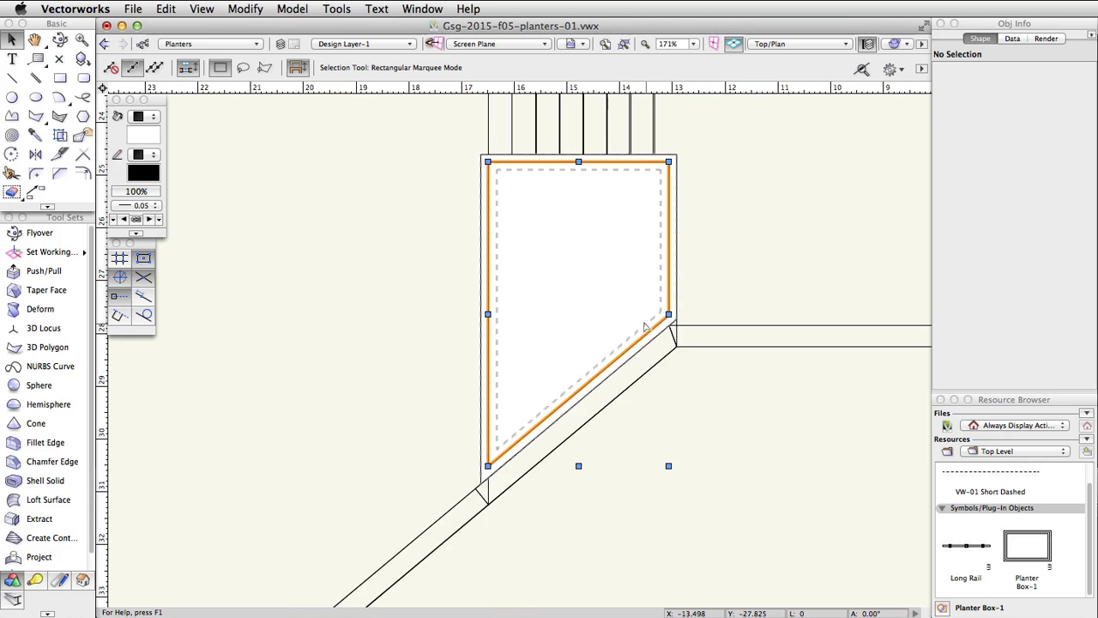
left_click(292, 9)
left_click(358, 96)
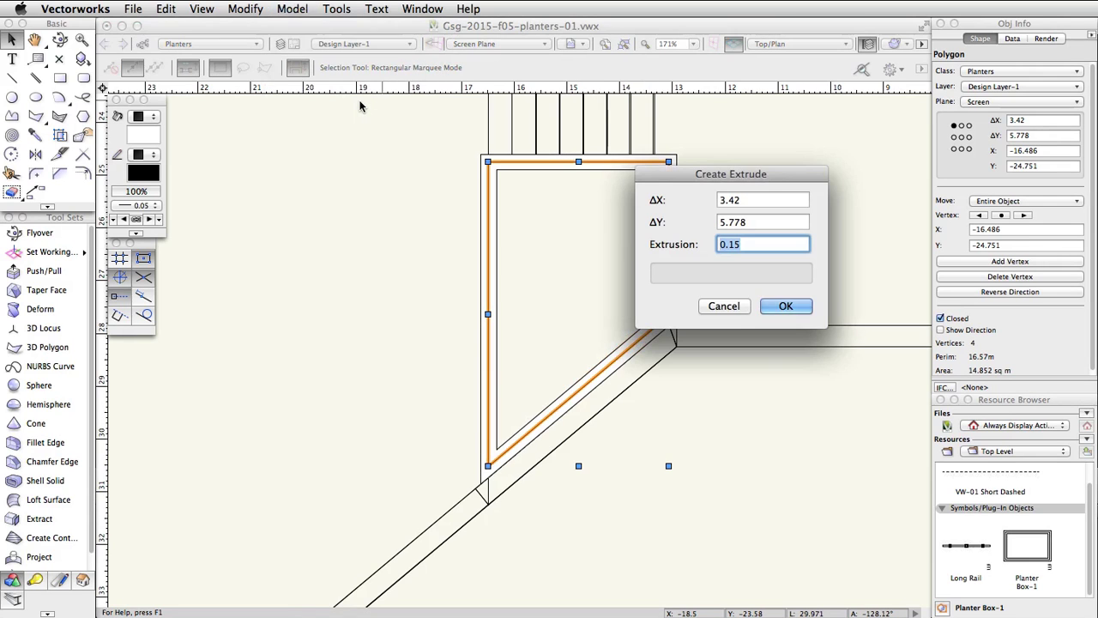
type("2")
left_click(786, 307)
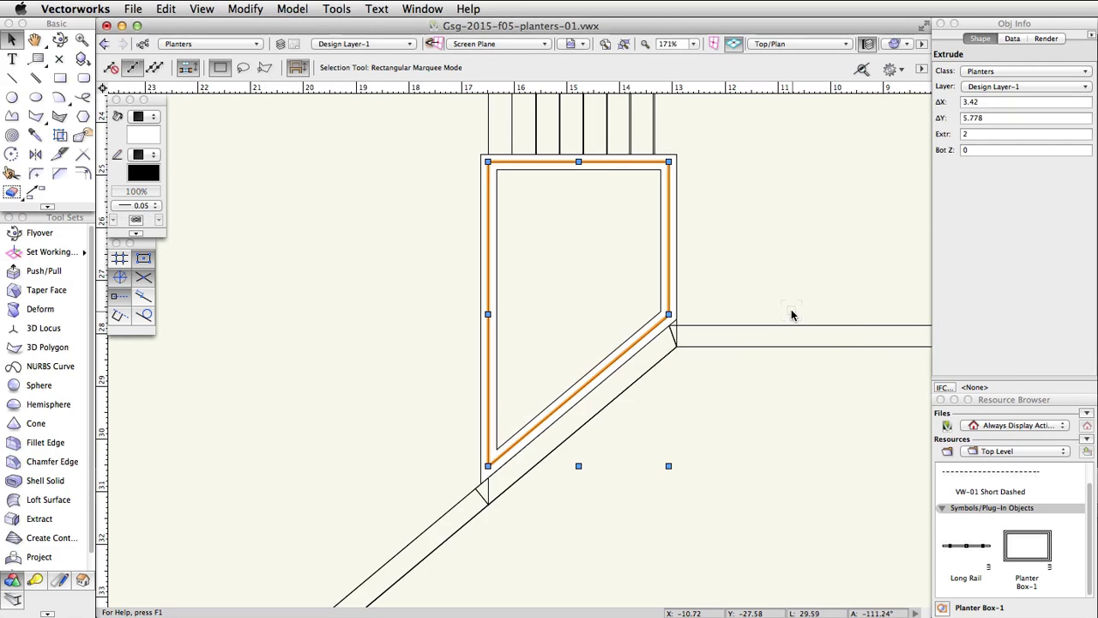
left_click(976, 150)
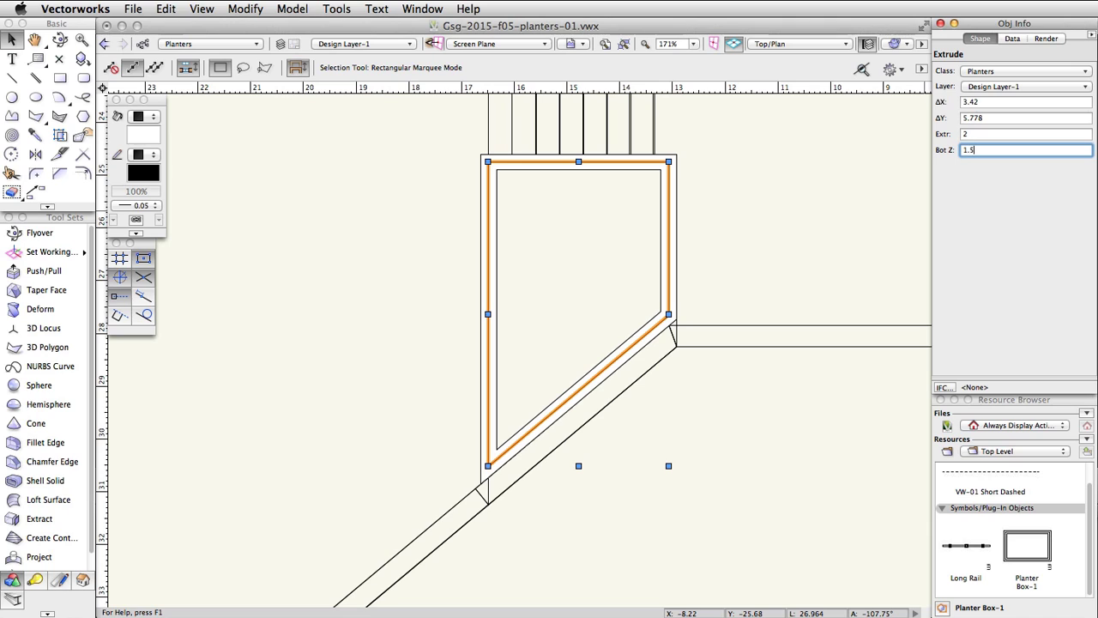
type("1.5")
key("Return")
Extrude the clipped rim polyline of the angled planter by 0.15 and set its Bot Z to 3.5.
left_click(680, 192)
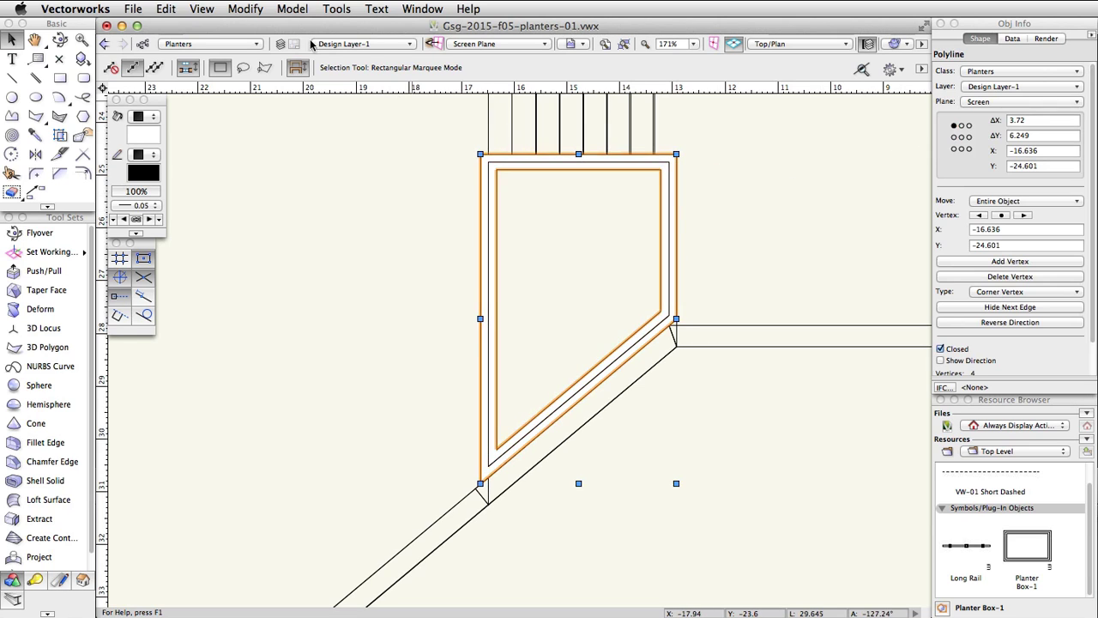
left_click(292, 11)
left_click(361, 96)
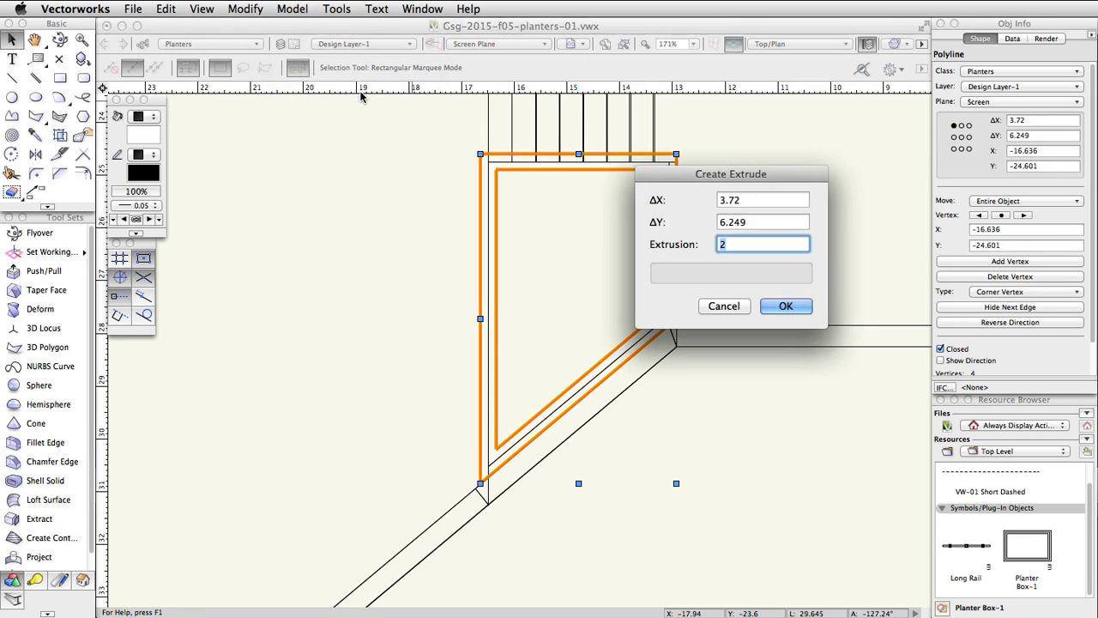
type("0.15")
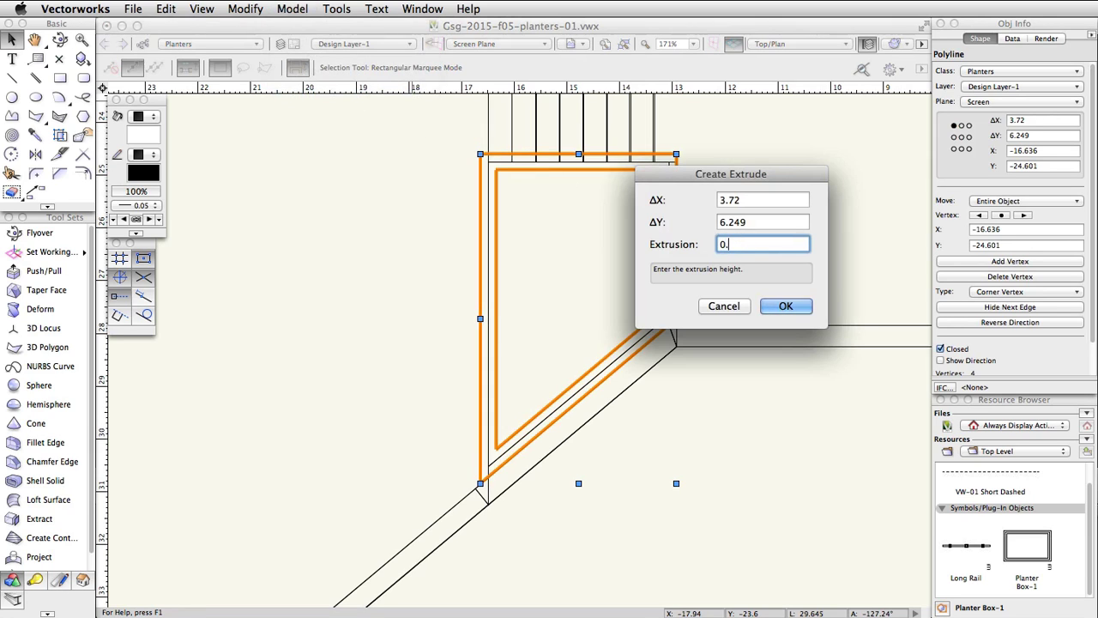
left_click(779, 307)
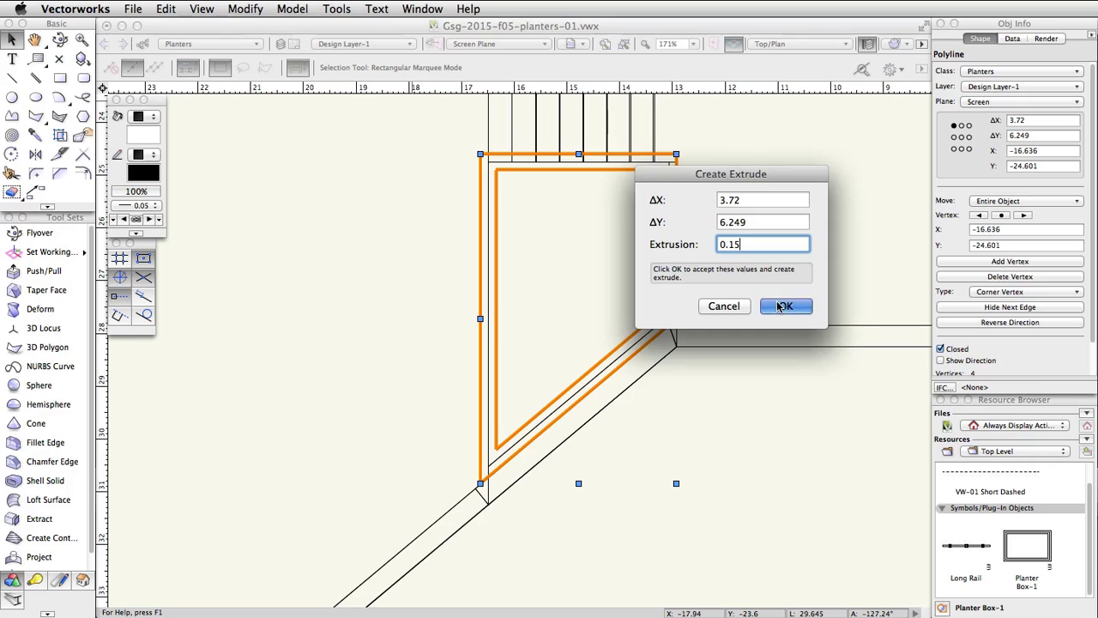
left_click(982, 150)
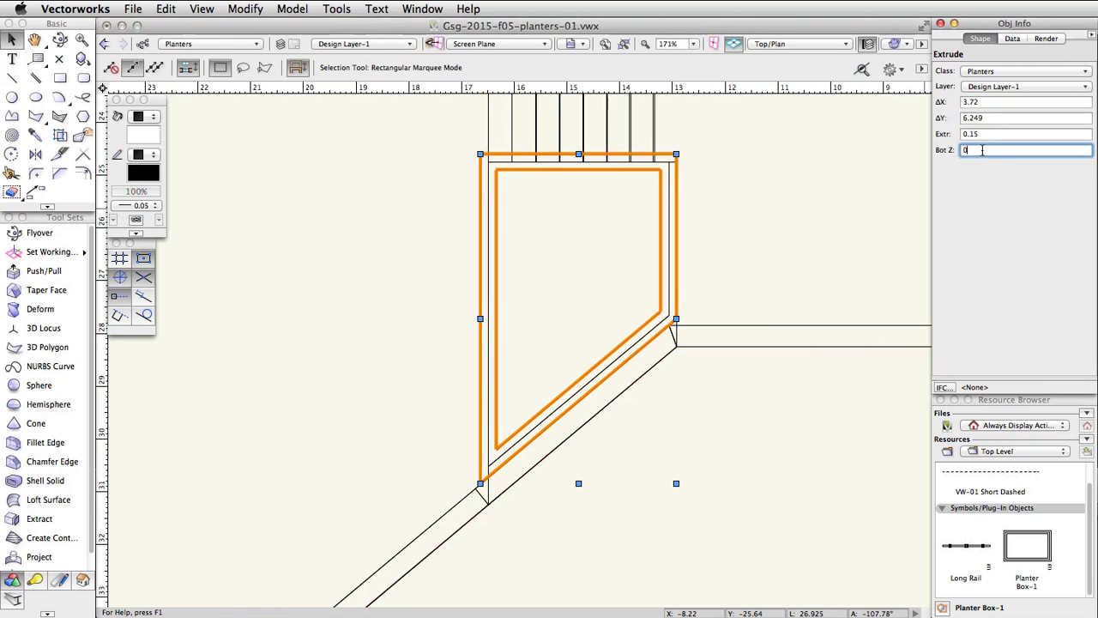
type("3.5")
key("Return")
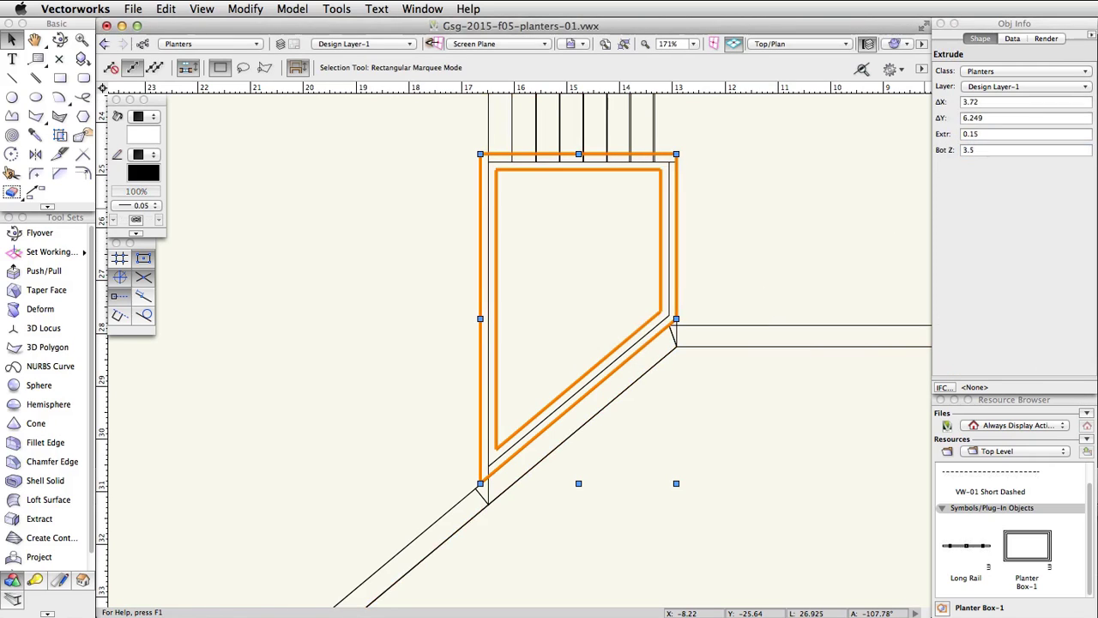
Create a symbol named Planter Box-2 from the angled planter's rim and box extrudes, leaving the instance in place.
left_click(822, 44)
left_click(859, 211)
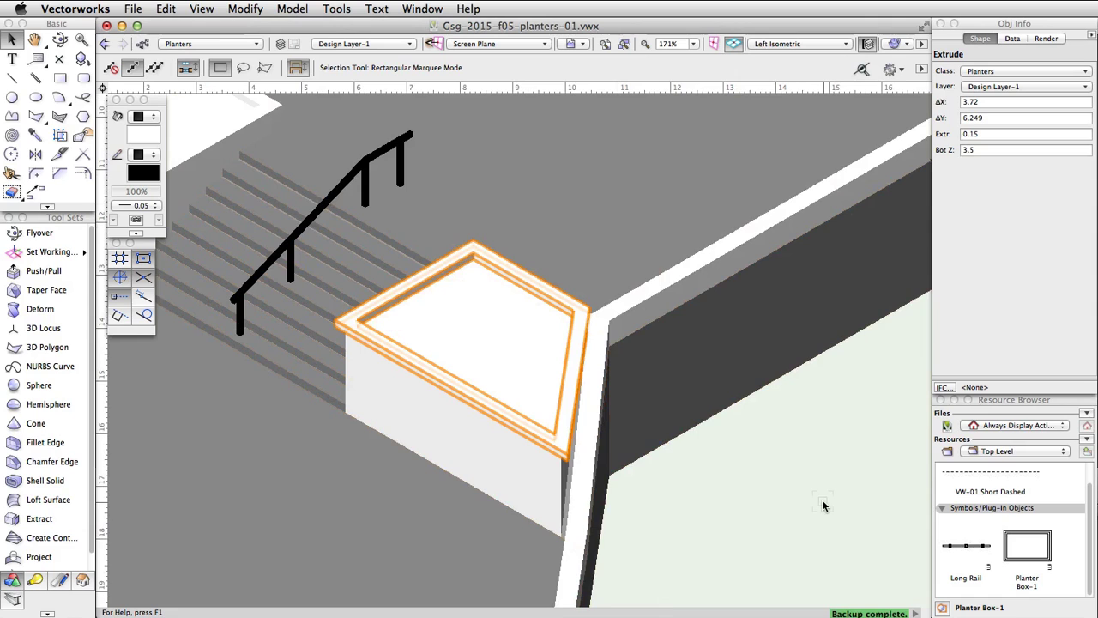
left_click(823, 43)
left_click(829, 56)
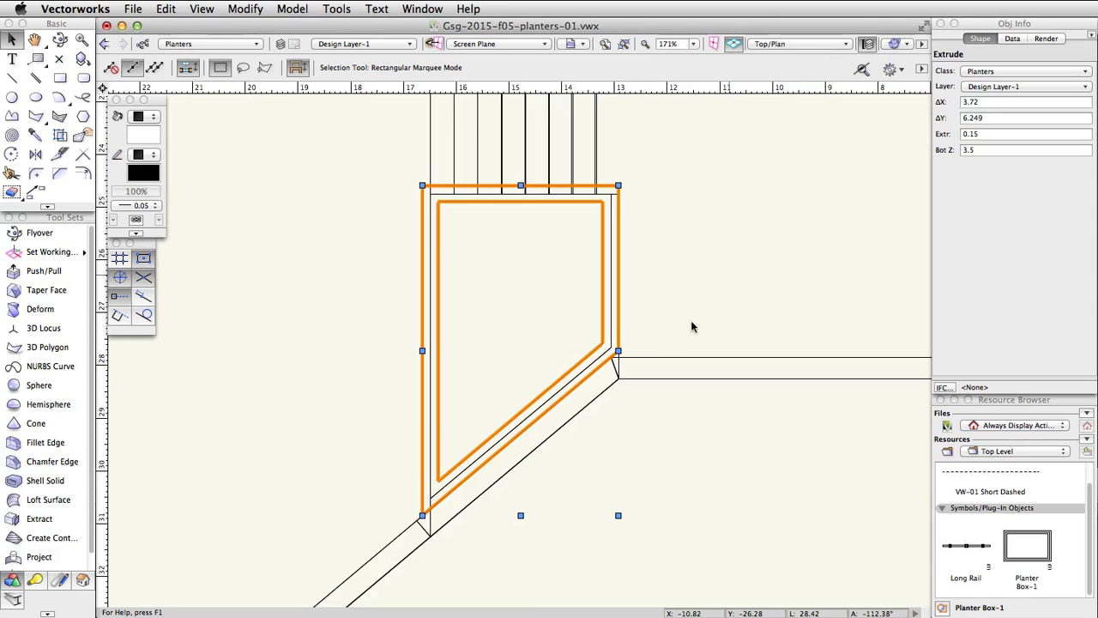
left_click(611, 328, "shift")
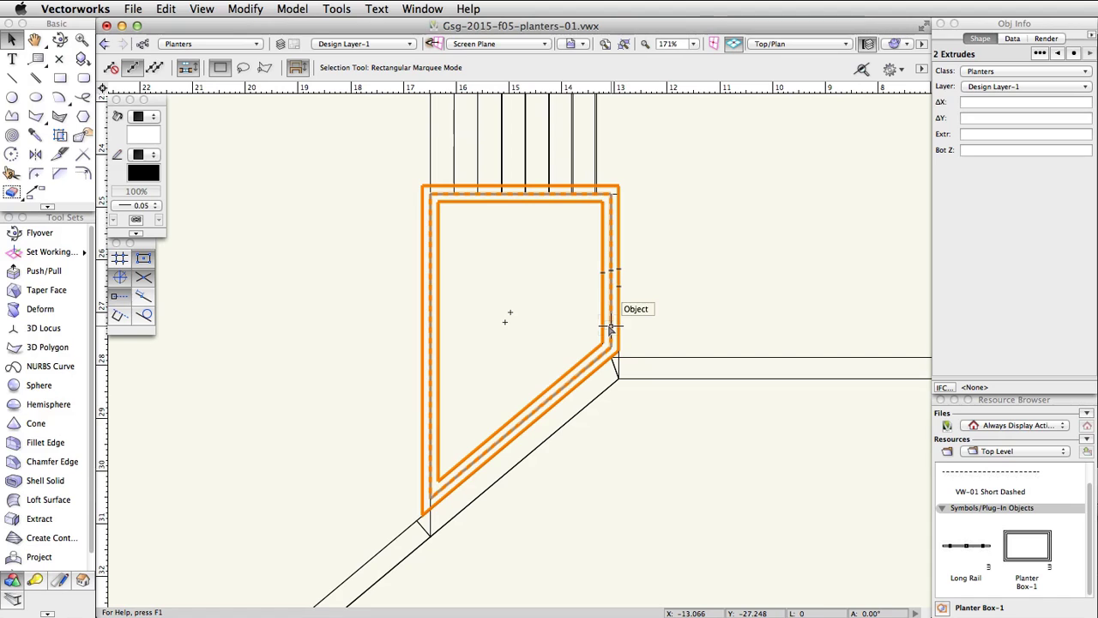
left_click(244, 9)
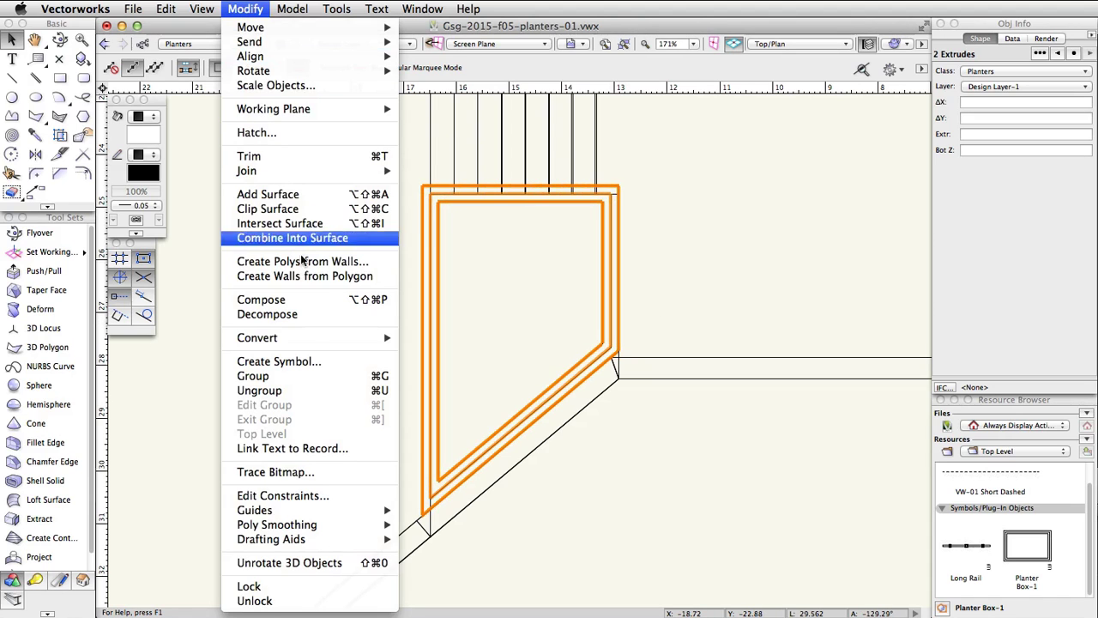
type("lante")
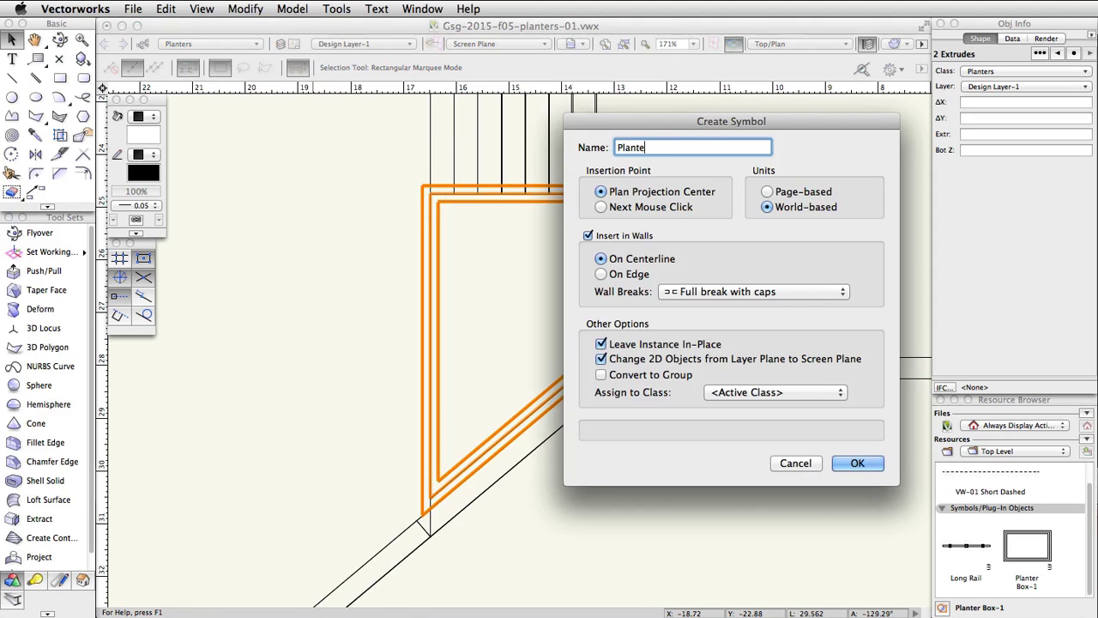
type("r Box-2")
left_click(837, 466)
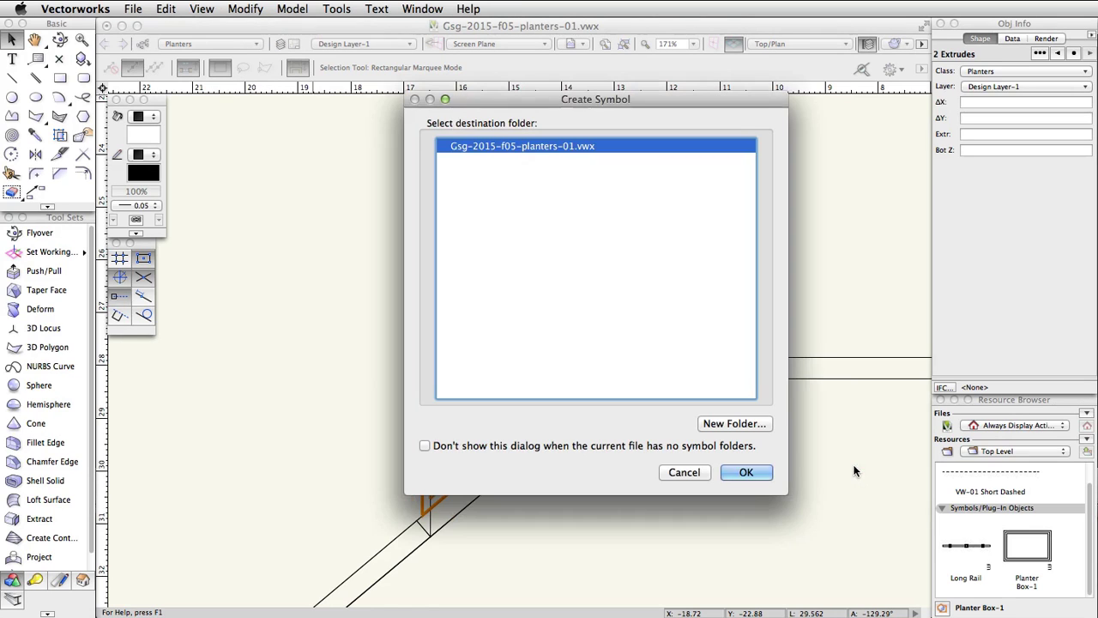
left_click(743, 474)
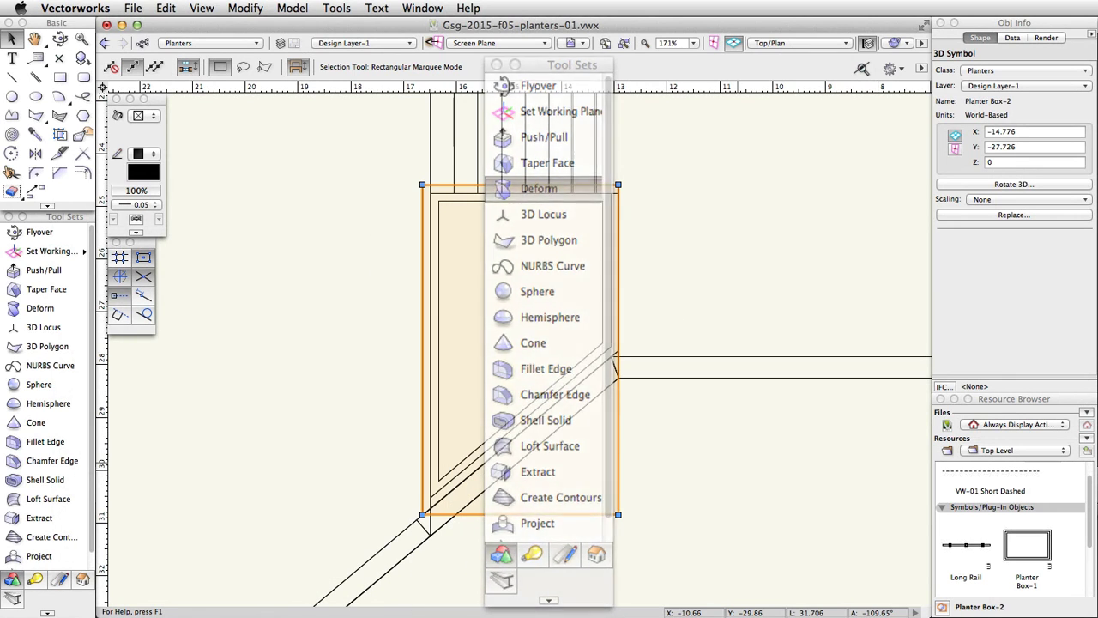
Switch to the Left Isometric view and find the open ground area beside the curved handrail.
left_click(820, 43)
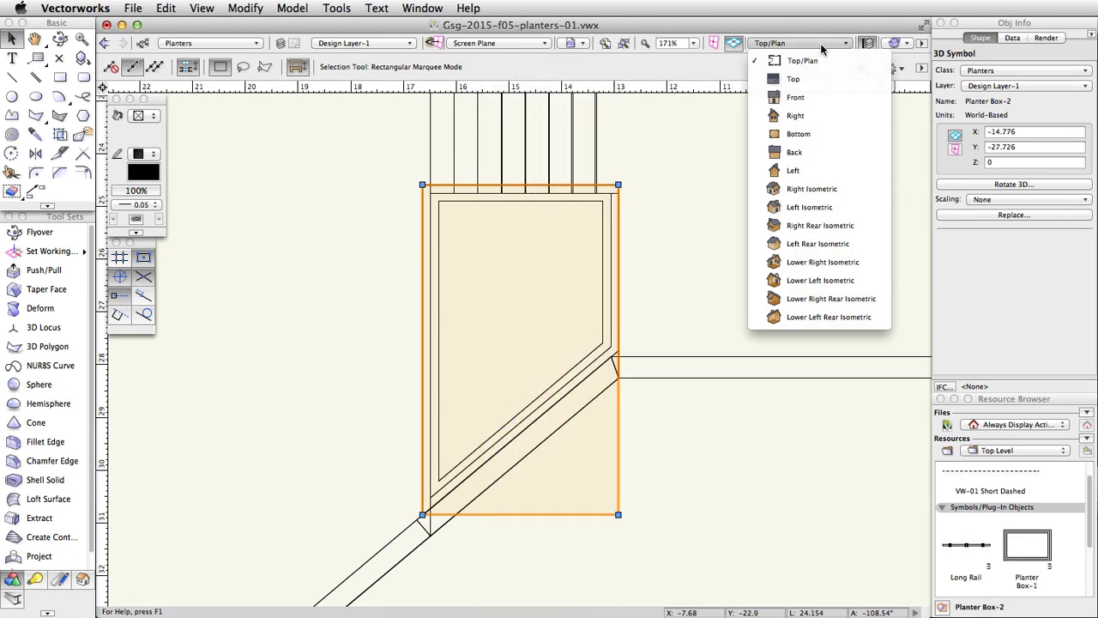
left_click(860, 208)
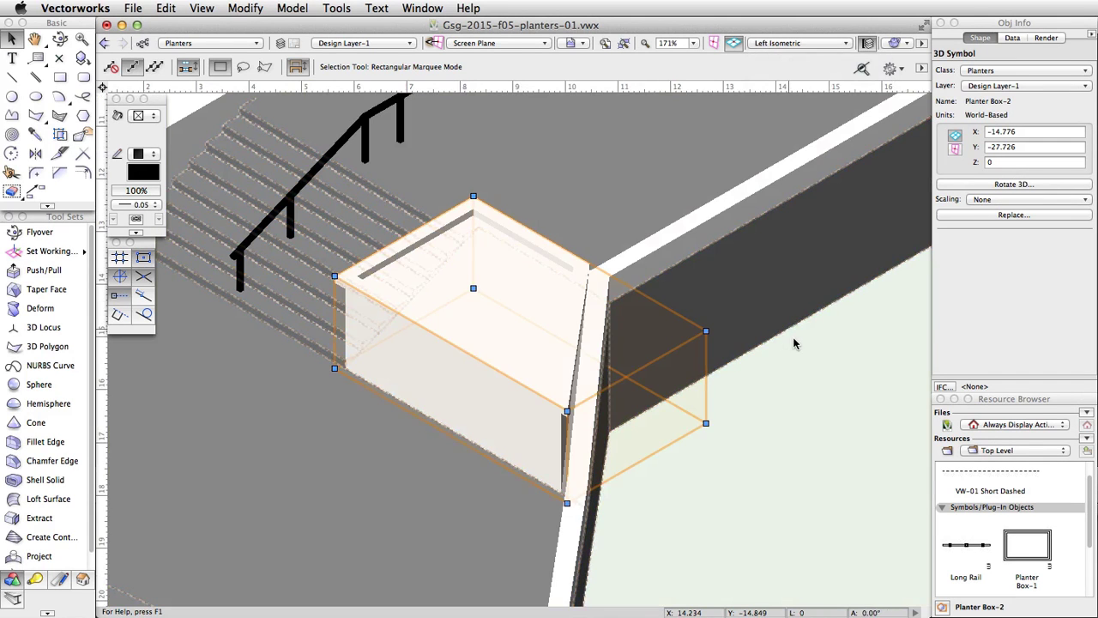
left_click(792, 341)
scroll(792, 341, "down", 6)
key("h")
key("x")
scroll(600, 328, "up", 6)
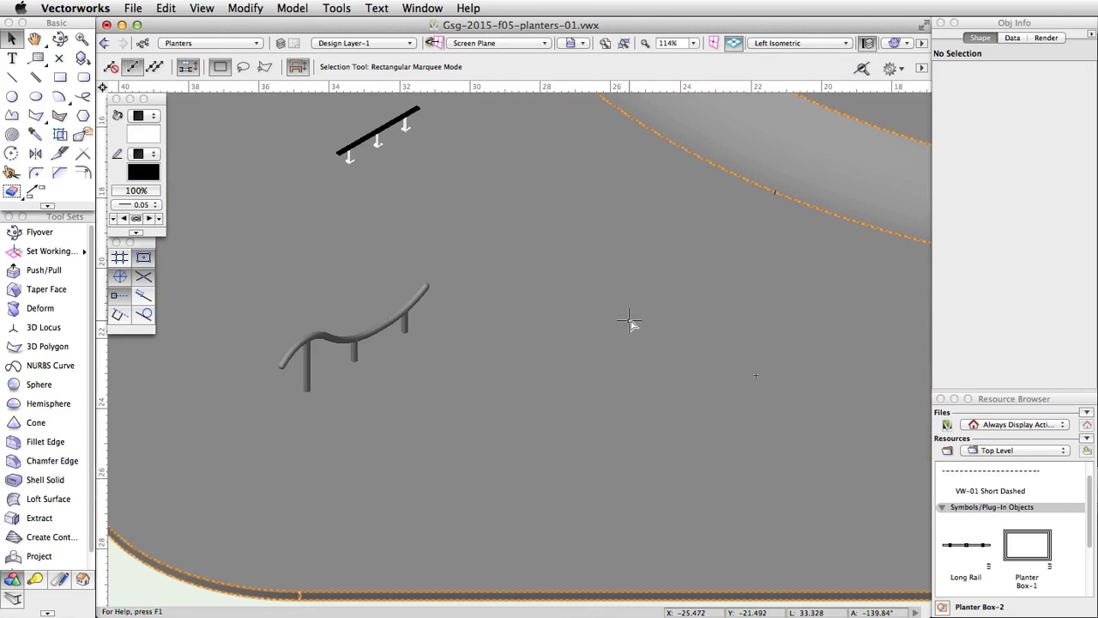
Draw a corner-to-corner rectangle 4.25 by 2.5 on the ground surface beside the curved handrail, using the Automatic plane.
left_click(65, 78)
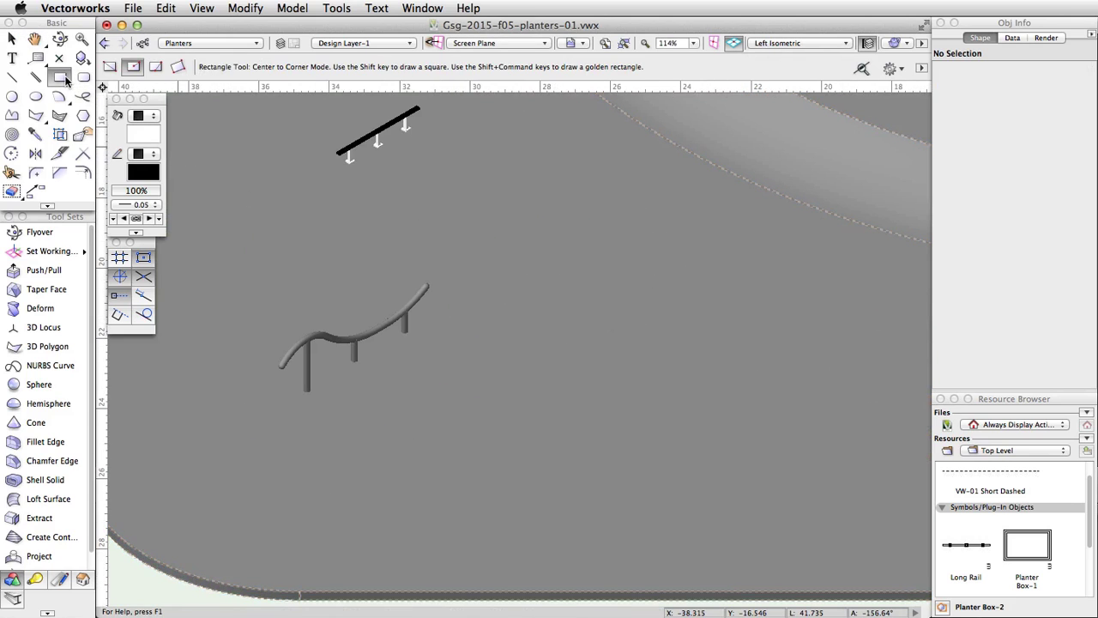
left_click(109, 67)
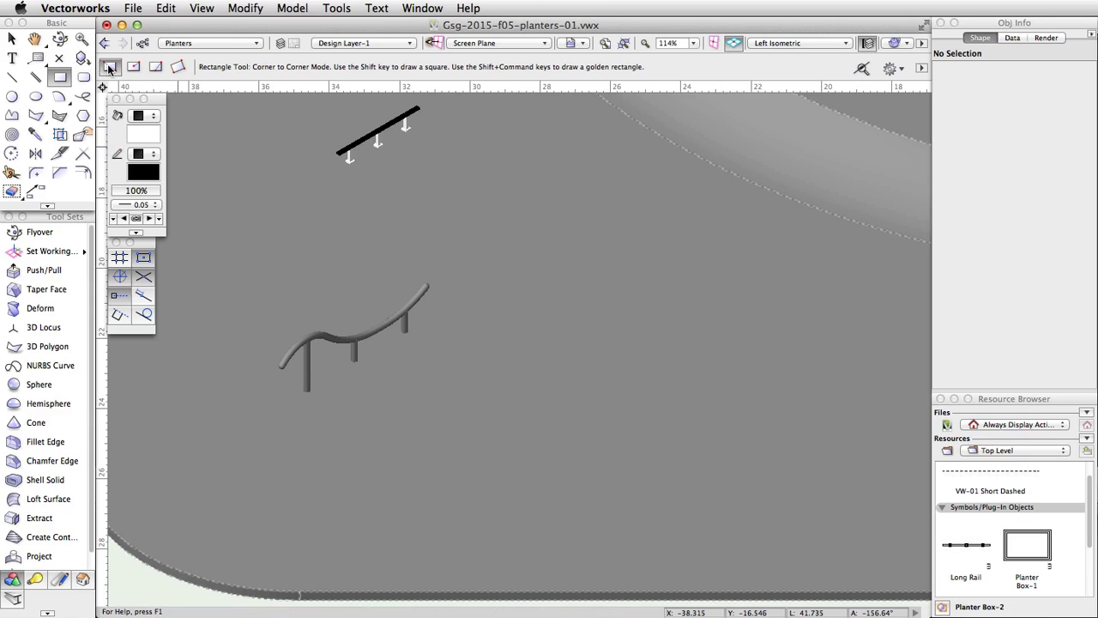
left_click(522, 42)
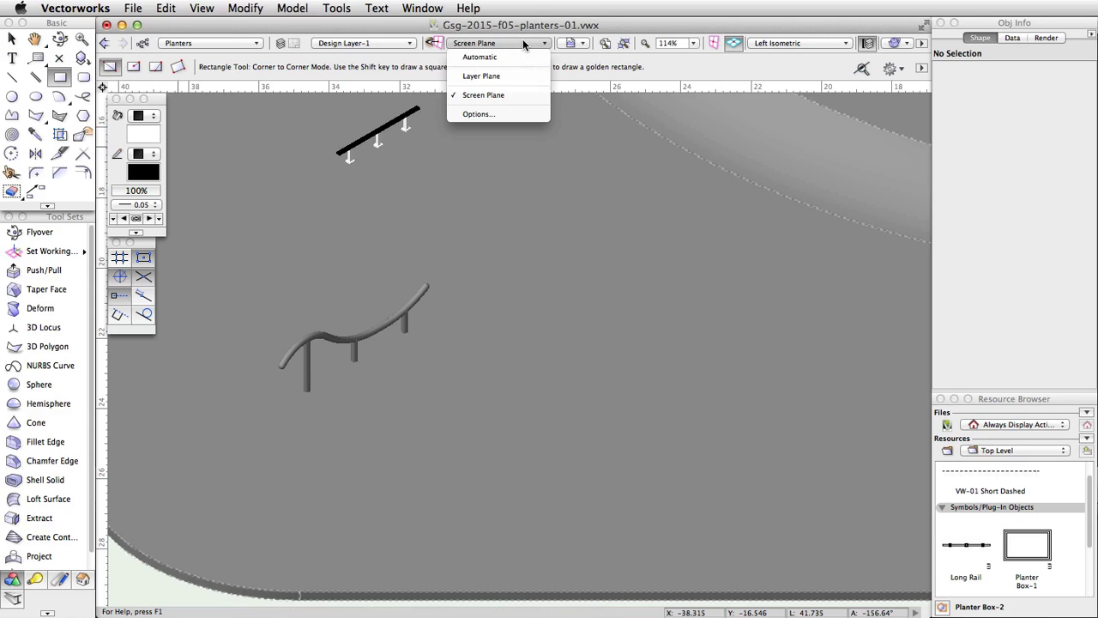
left_click(521, 59)
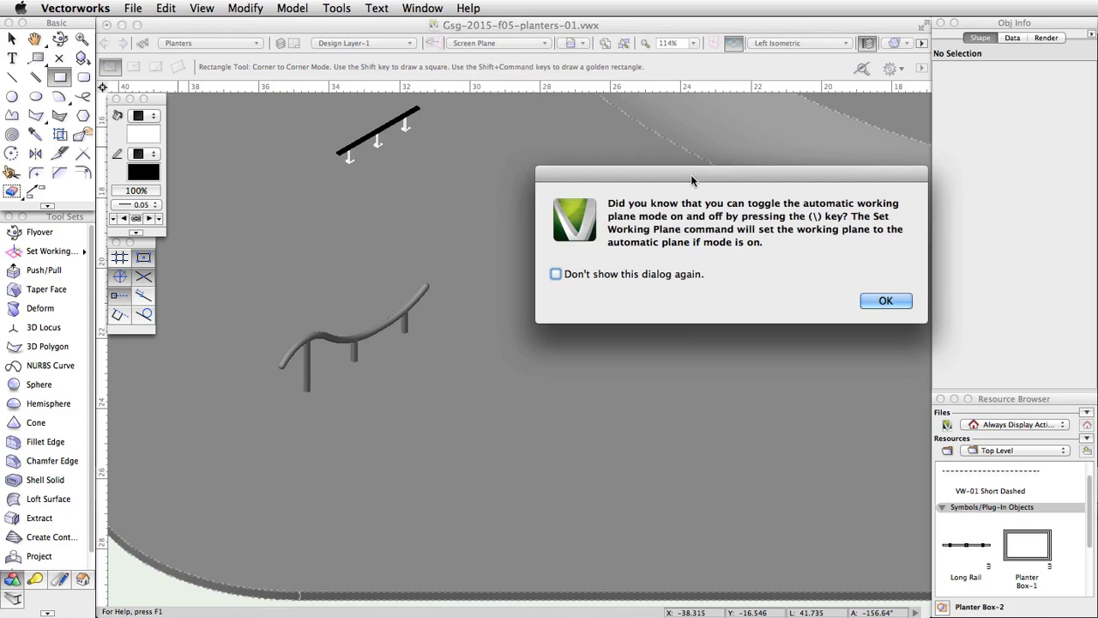
left_click(883, 301)
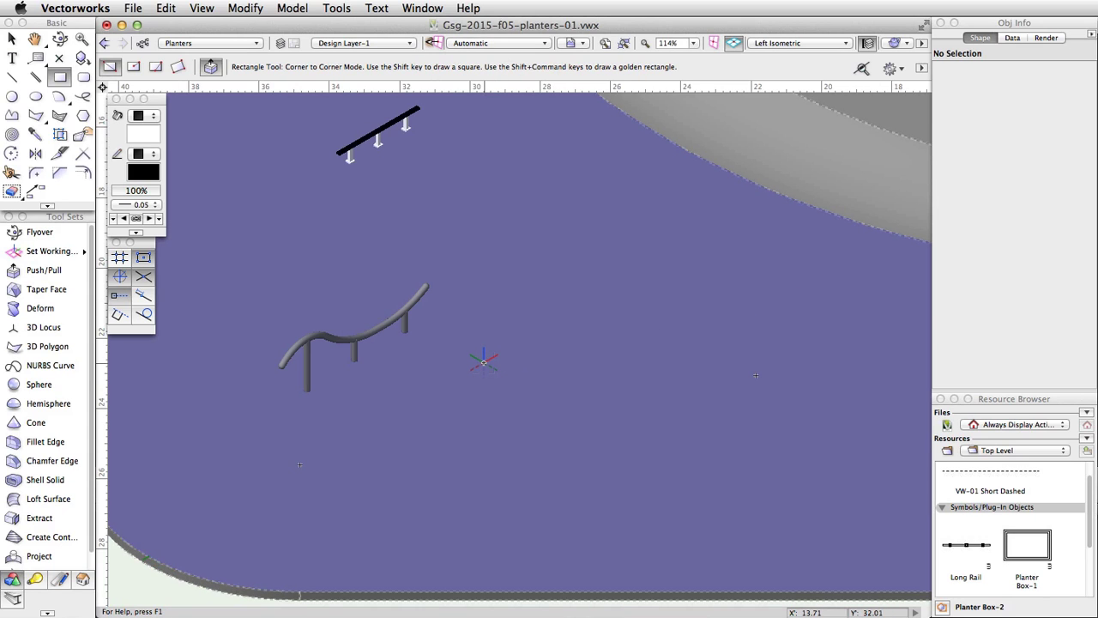
left_click(484, 362)
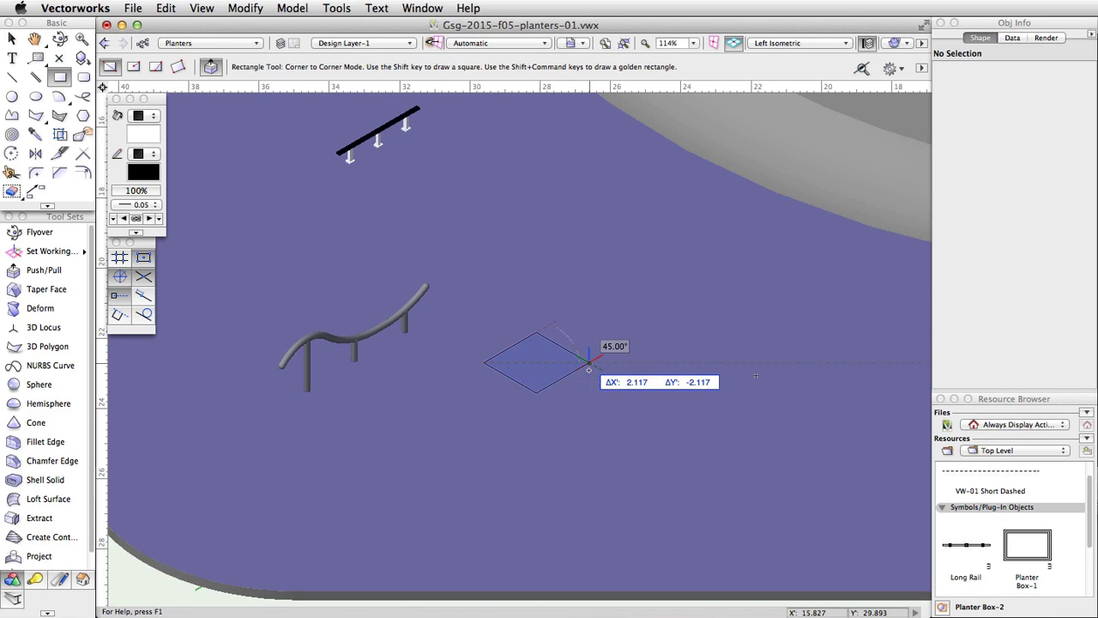
key("Tab")
type("4.25")
key("Tab")
type("-2.5")
key("Return")
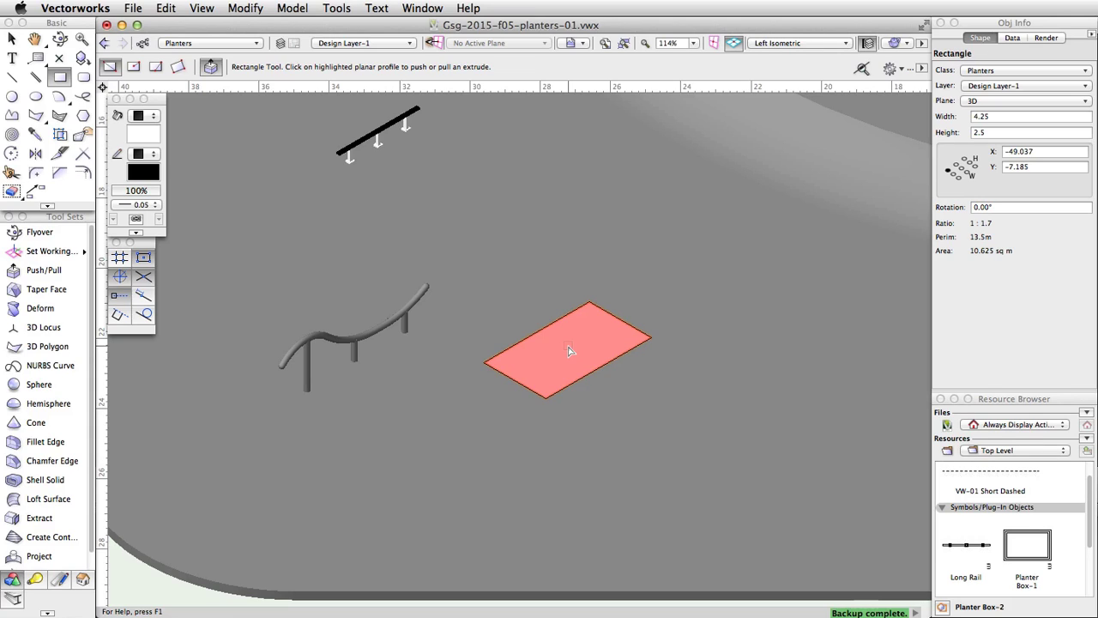
Pull the new rectangle up by a distance of 1 into a solid box.
left_click(568, 347)
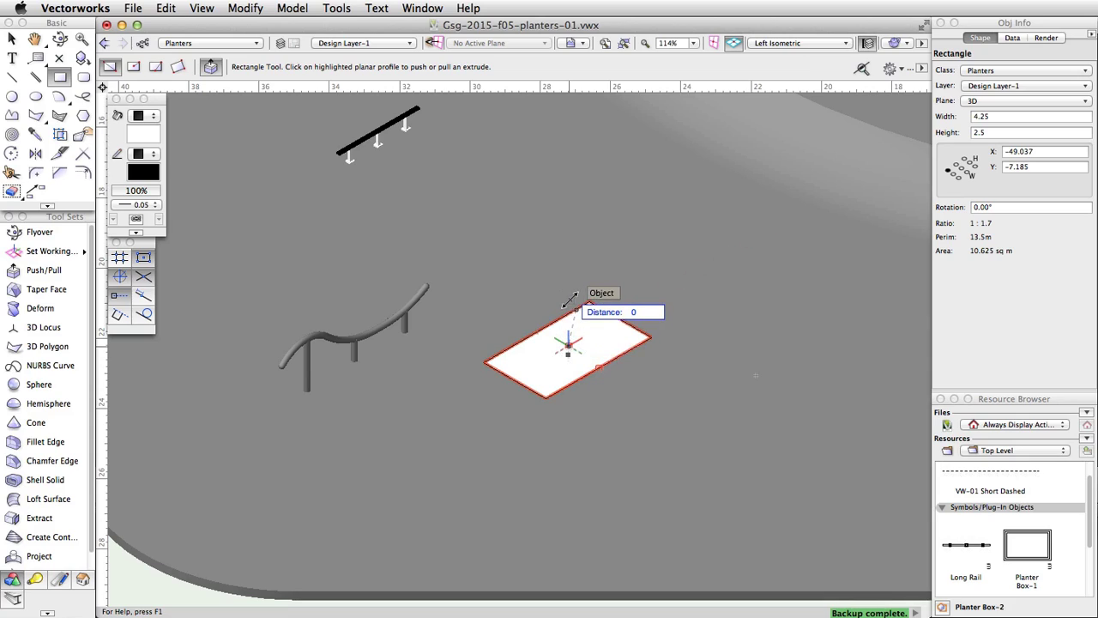
key("Tab")
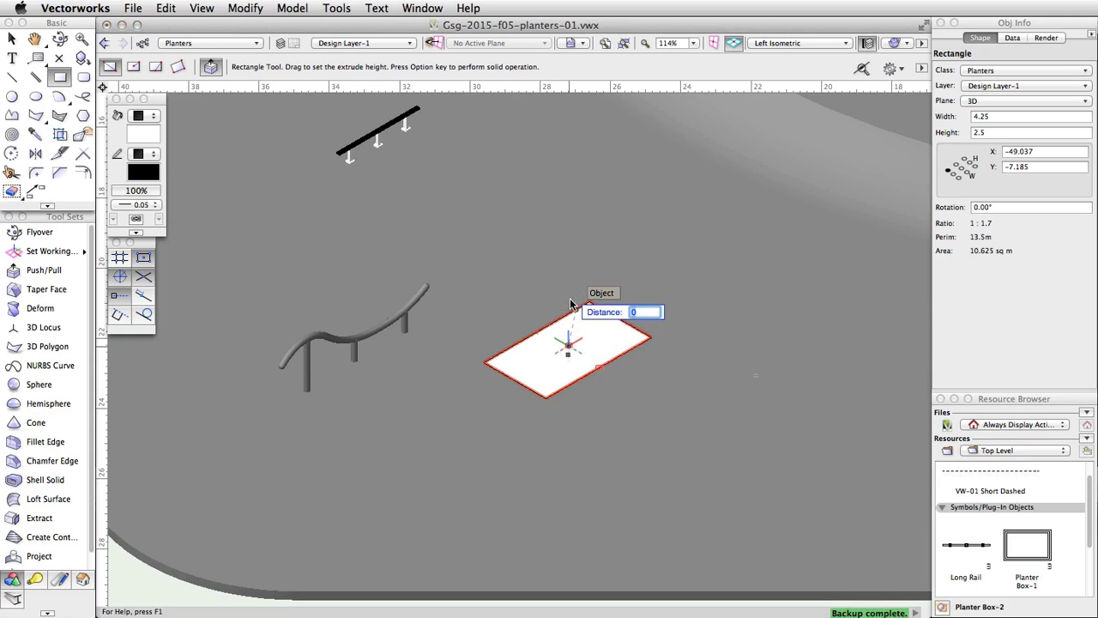
type("1")
key("Return")
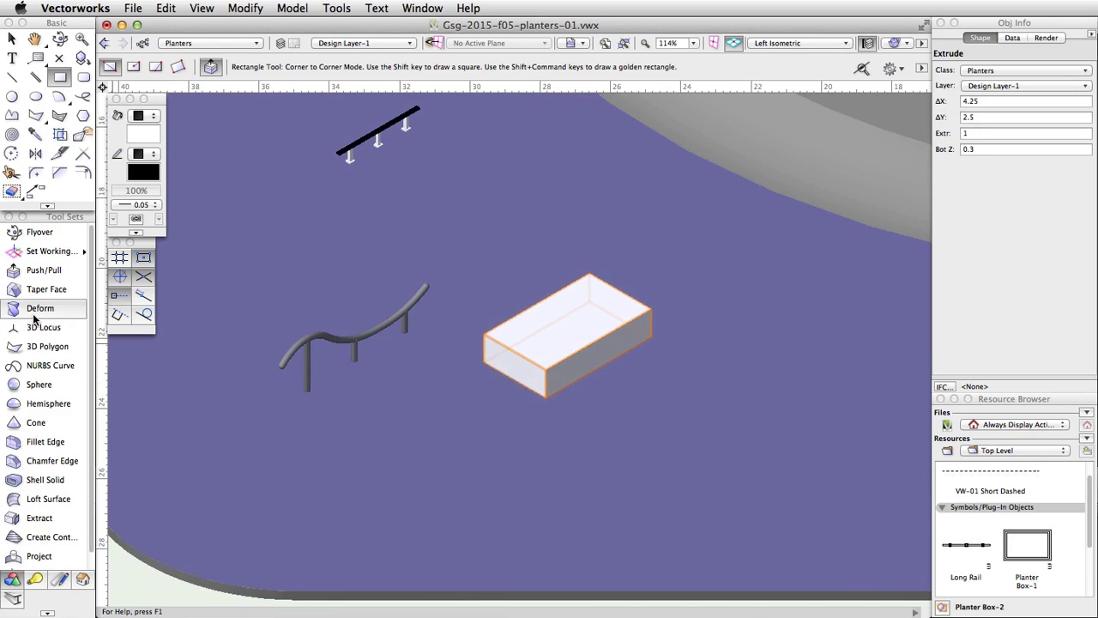
Taper the box with the Deform tool from the top face's center towards its short edge's midpoint, using a taper ratio of 0.75.
left_click(35, 316)
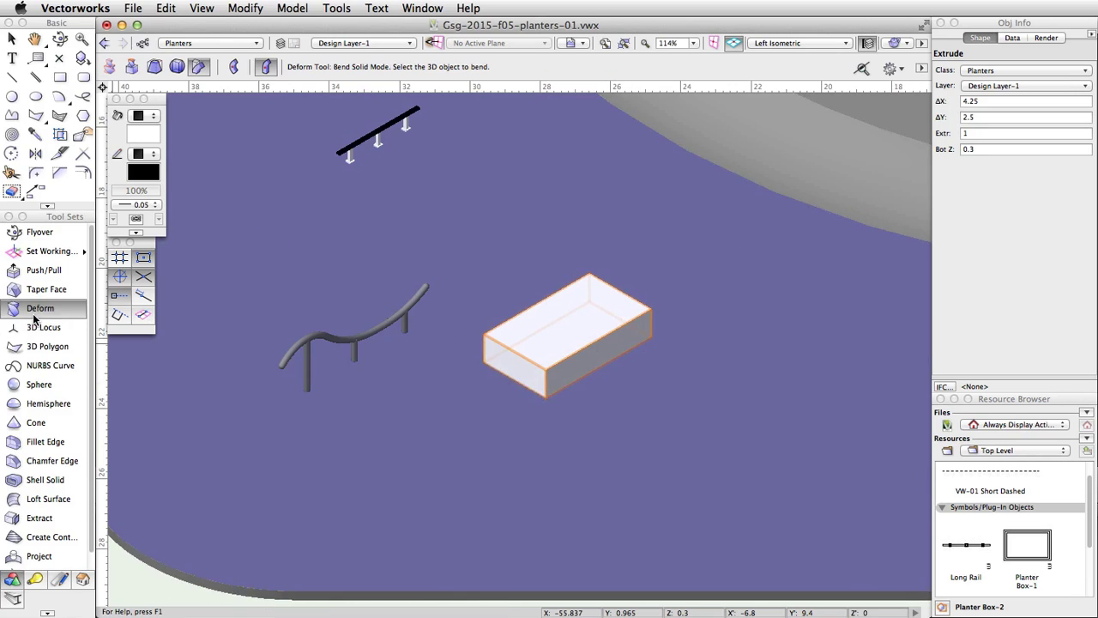
left_click(154, 68)
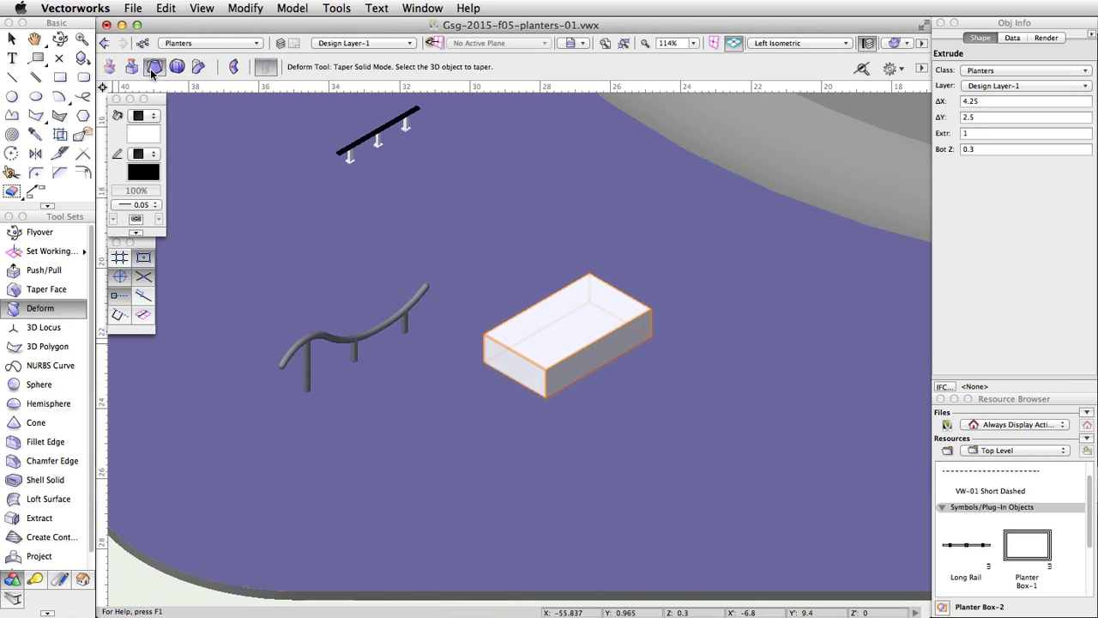
left_click(233, 67)
left_click(535, 335)
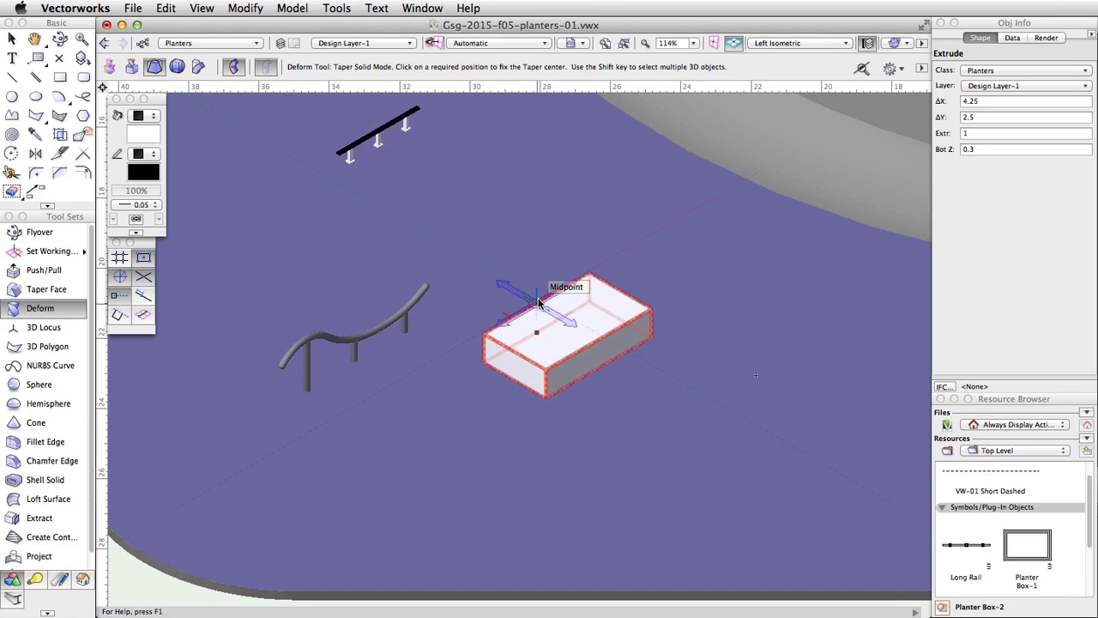
scroll(541, 301, "up", 3)
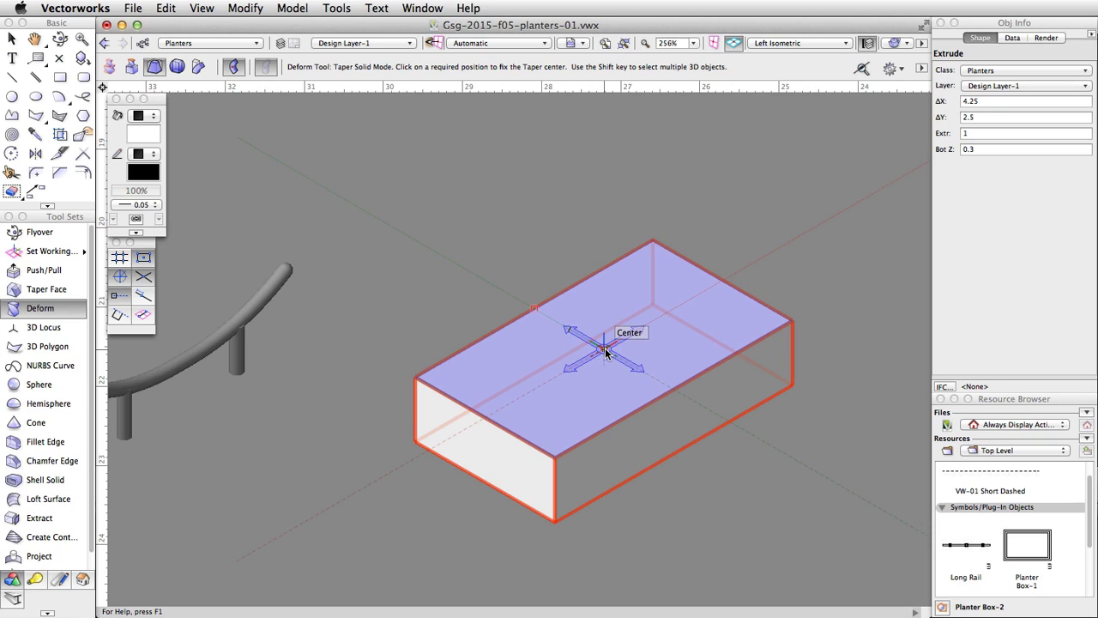
left_click(605, 350)
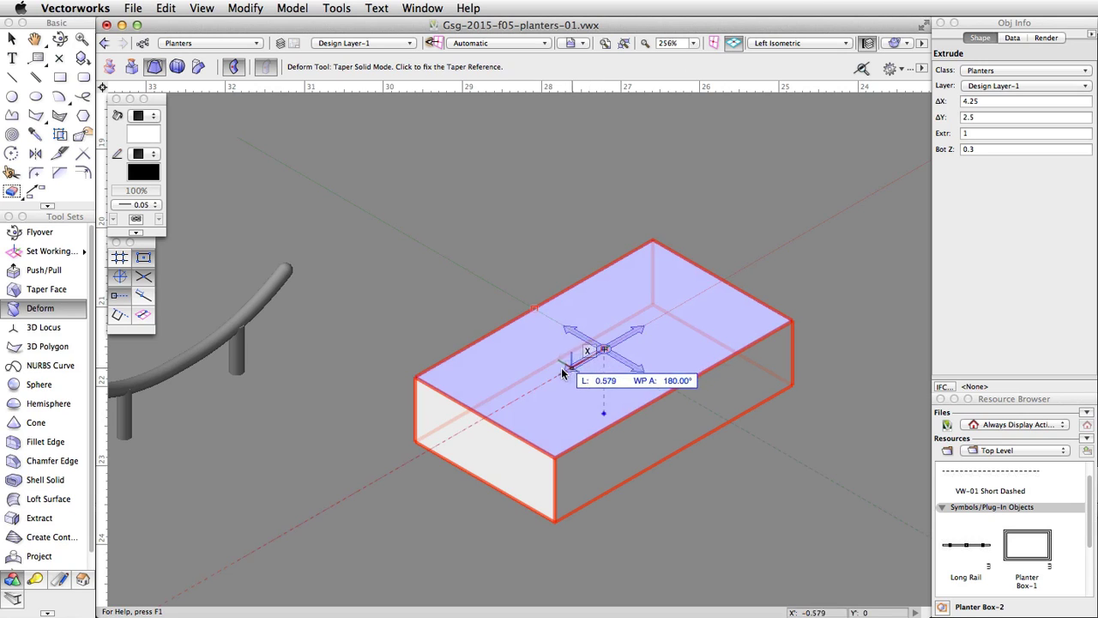
left_click(487, 420)
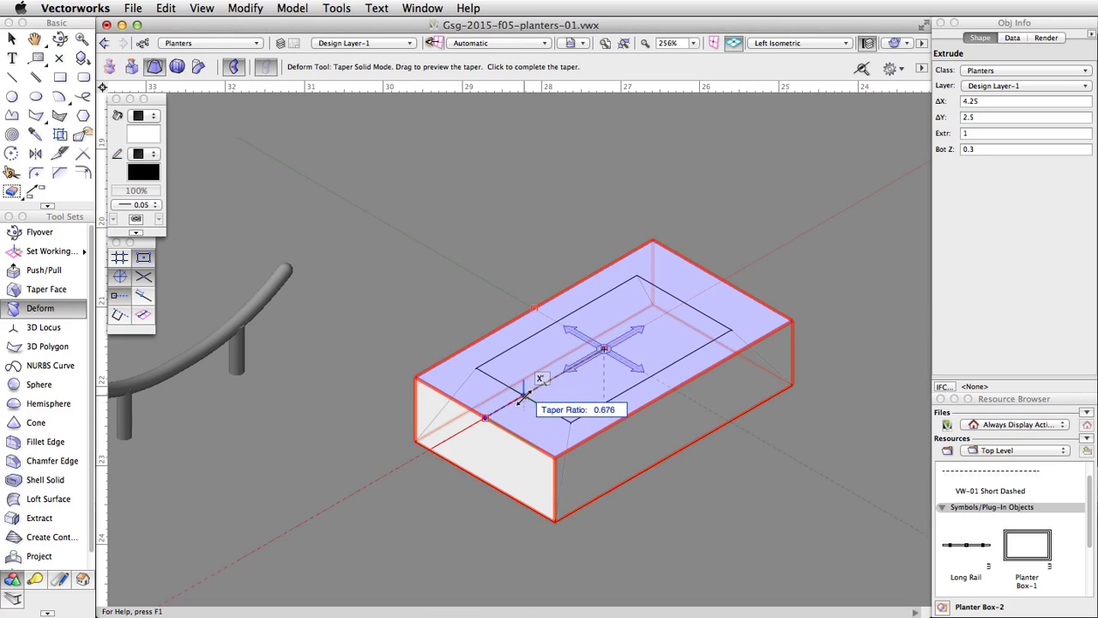
key("Tab")
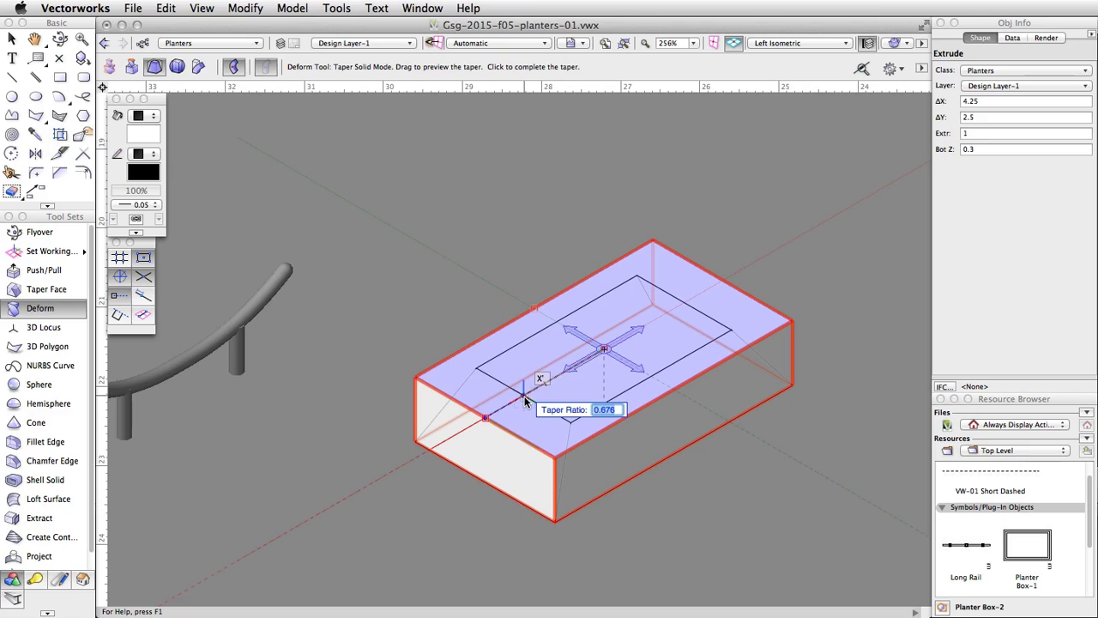
type("0.75")
key("Return")
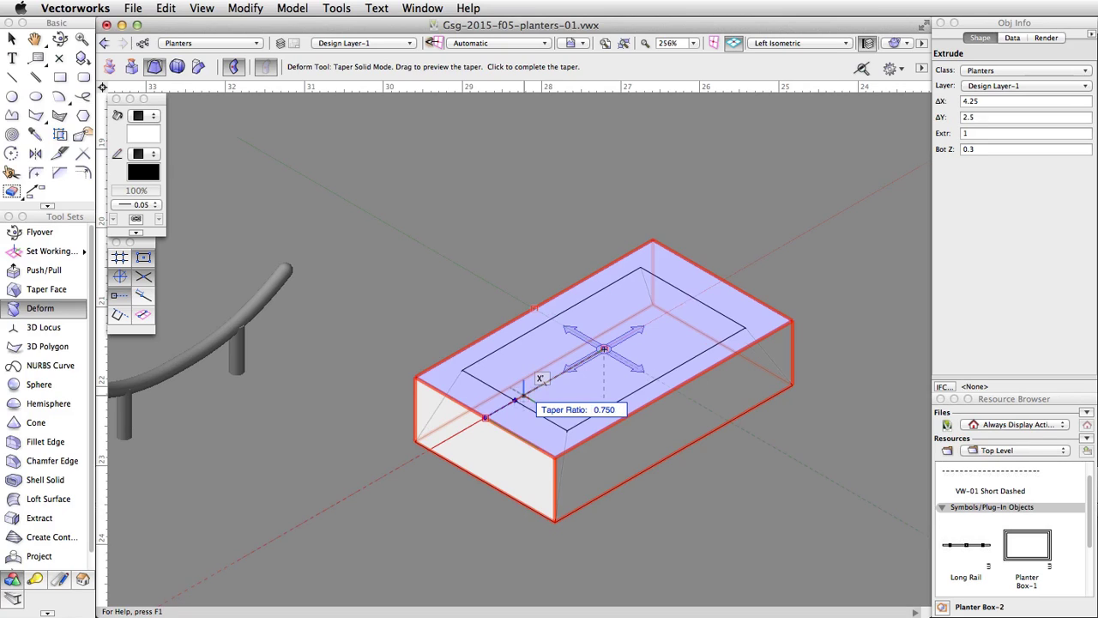
left_click(524, 396)
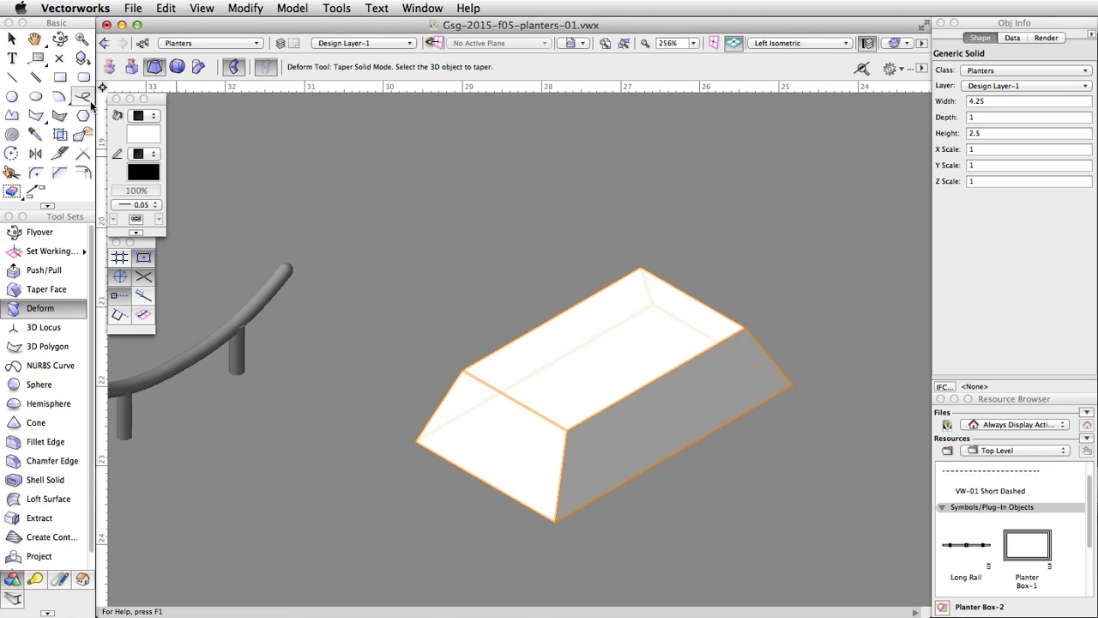
Draw a corner-to-corner rectangle over the full top face of the tapered solid, using the Automatic plane.
left_click(59, 76)
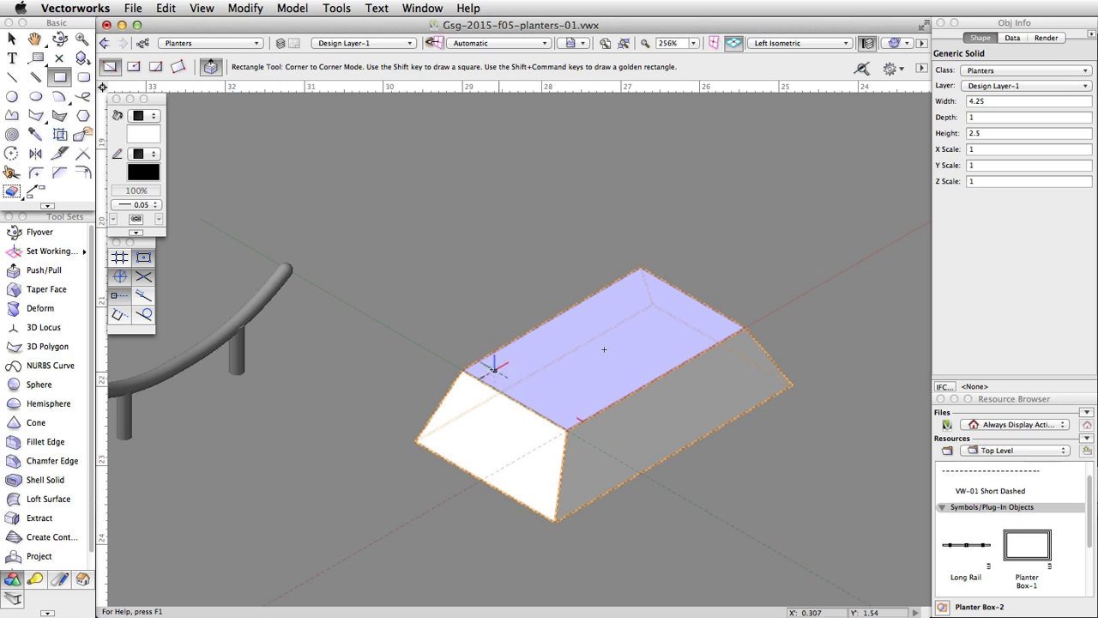
left_click(463, 370)
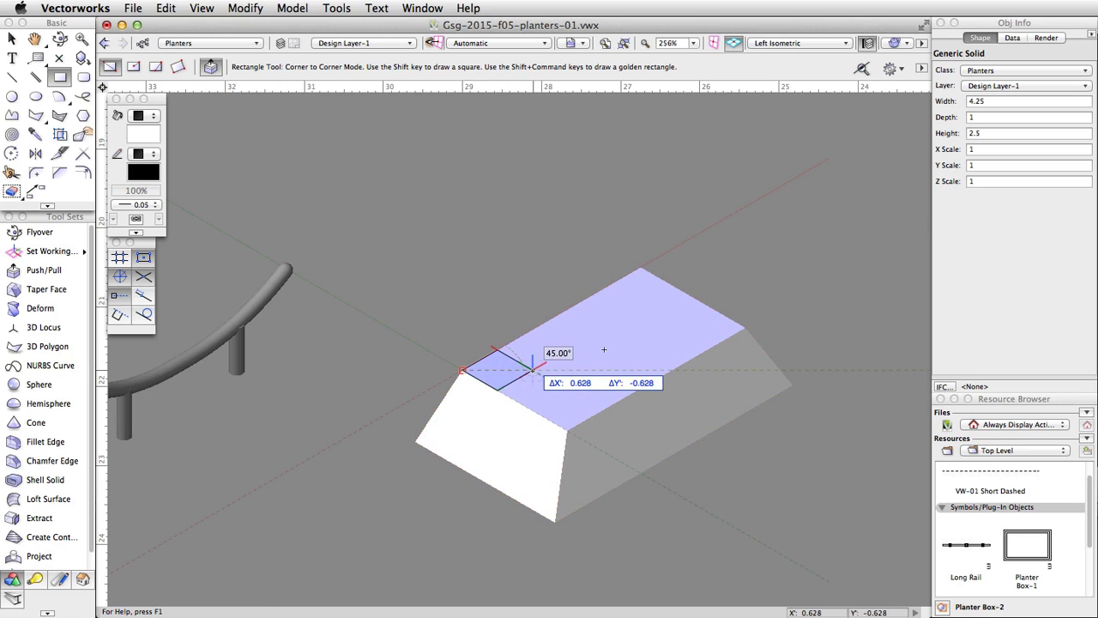
left_click(743, 327)
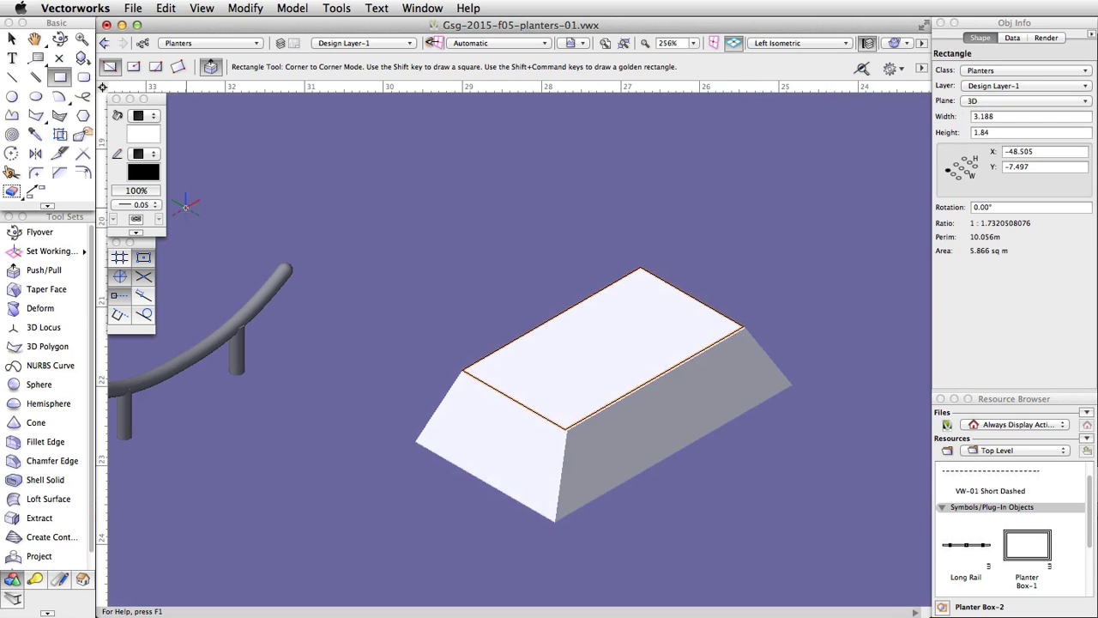
Offset the top-face rectangle inward by a distance of 0.3, moving the original instead of keeping a duplicate.
left_click(82, 173)
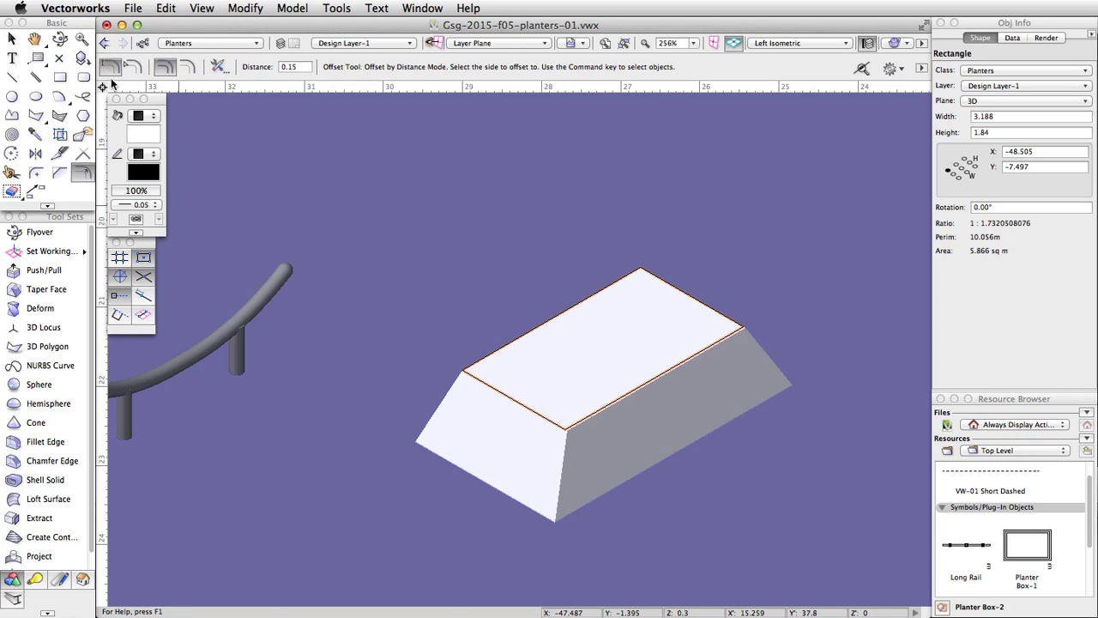
left_click(187, 68)
left_click(294, 66)
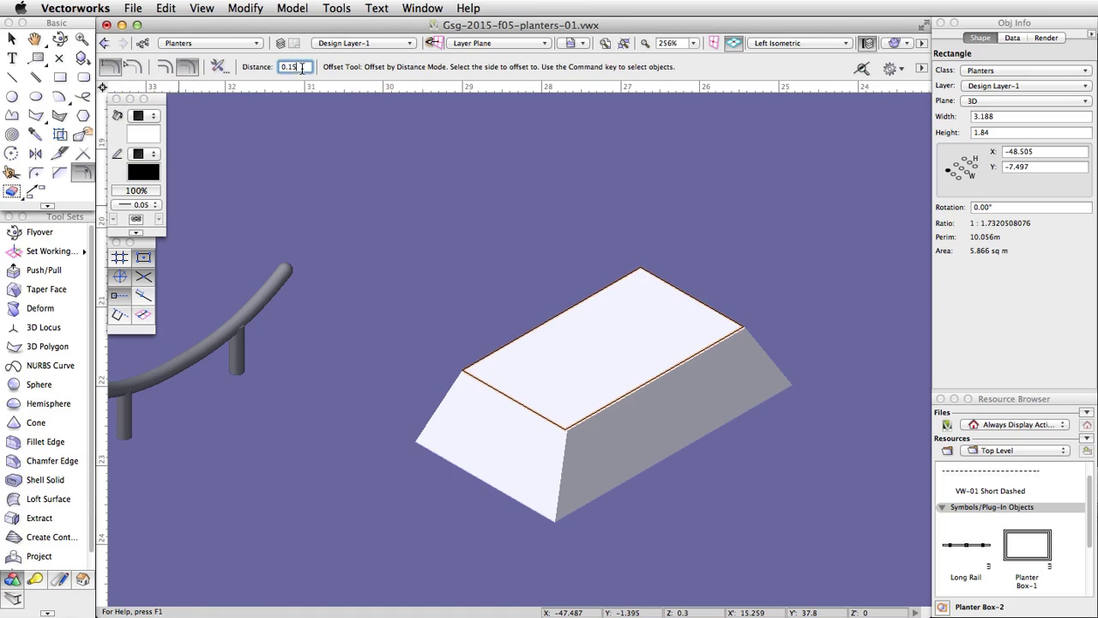
type("0.3")
key("Return")
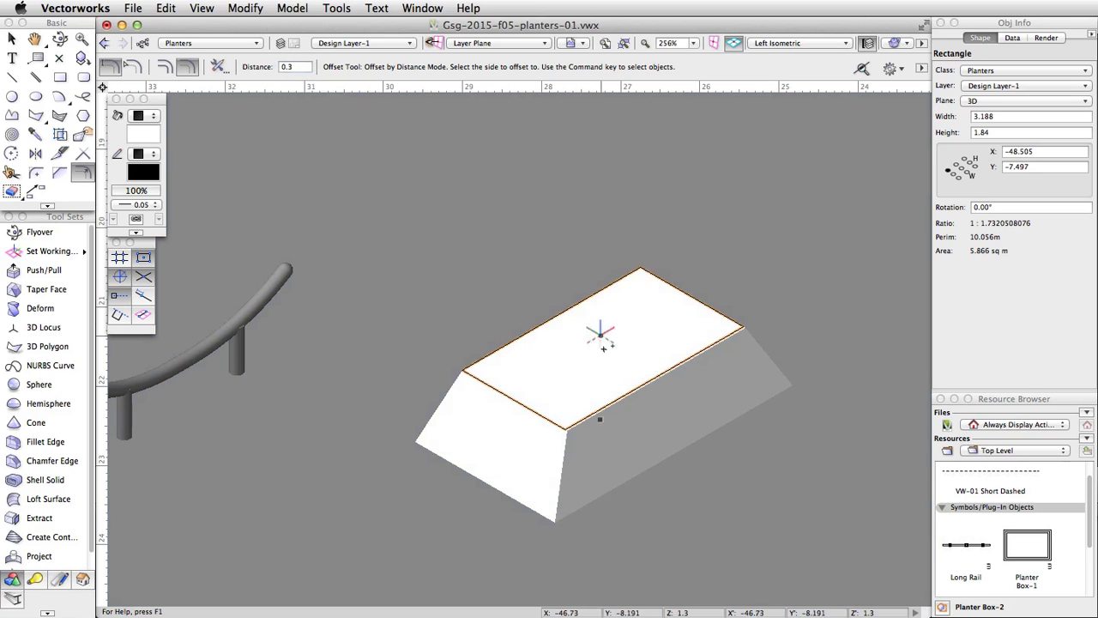
left_click(604, 348)
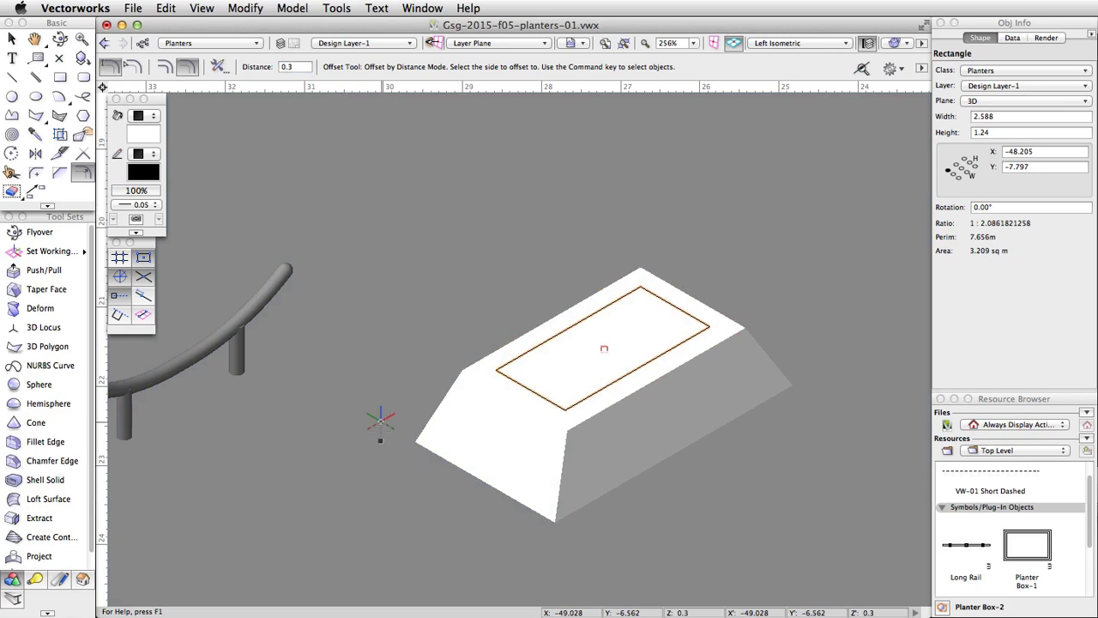
Recess the area inside the offset rectangle with Push/Pull in Sub-Face mode, using a distance of -0.3.
left_click(44, 271)
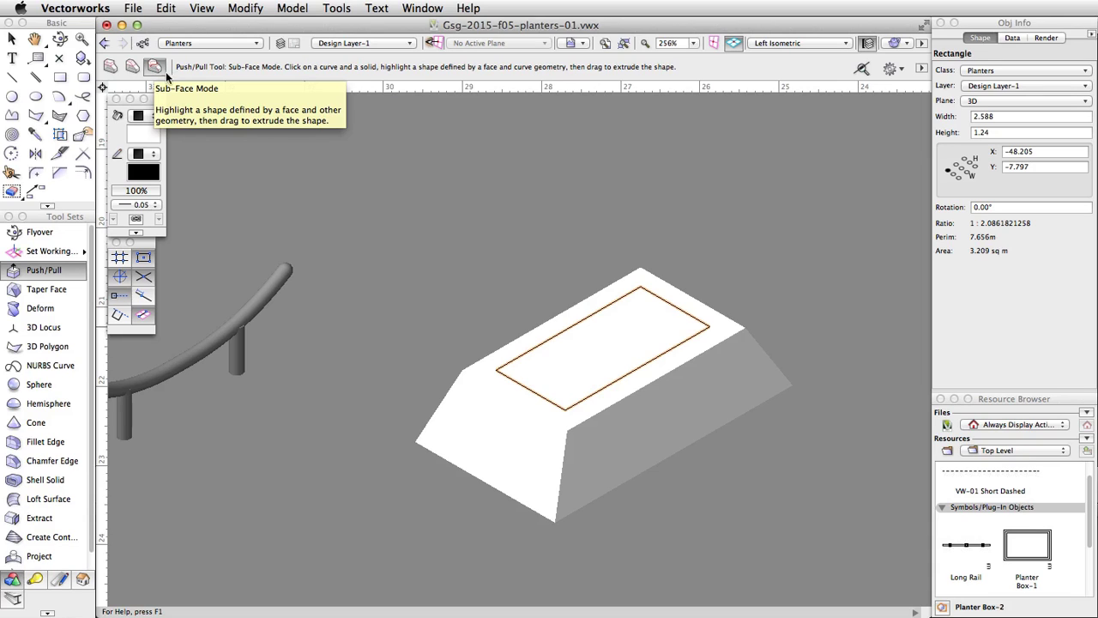
left_click(537, 347)
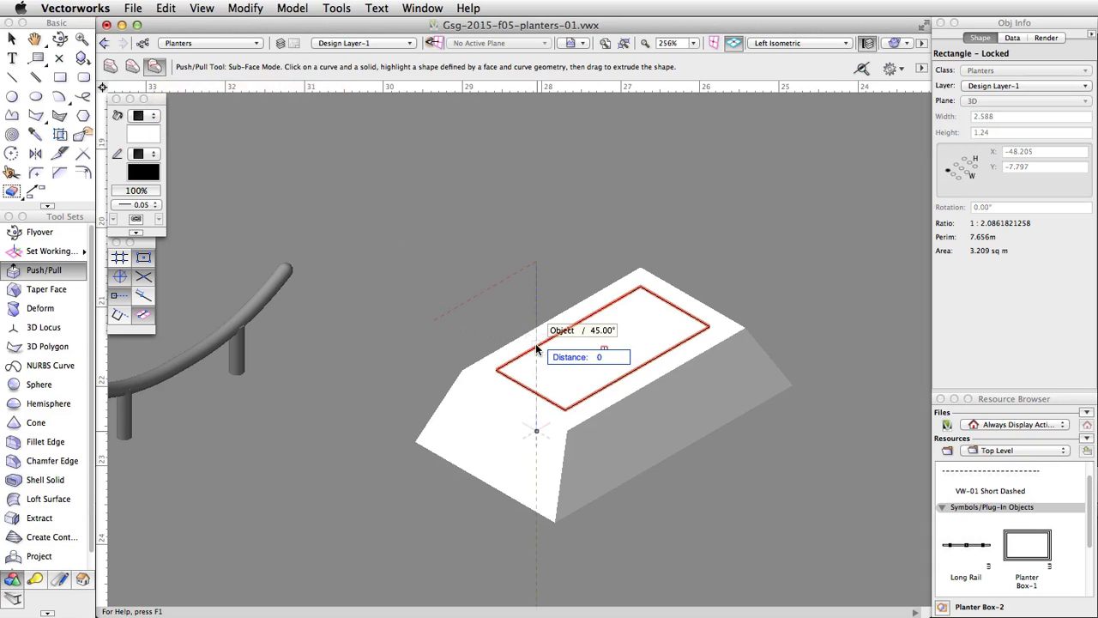
left_click(677, 420)
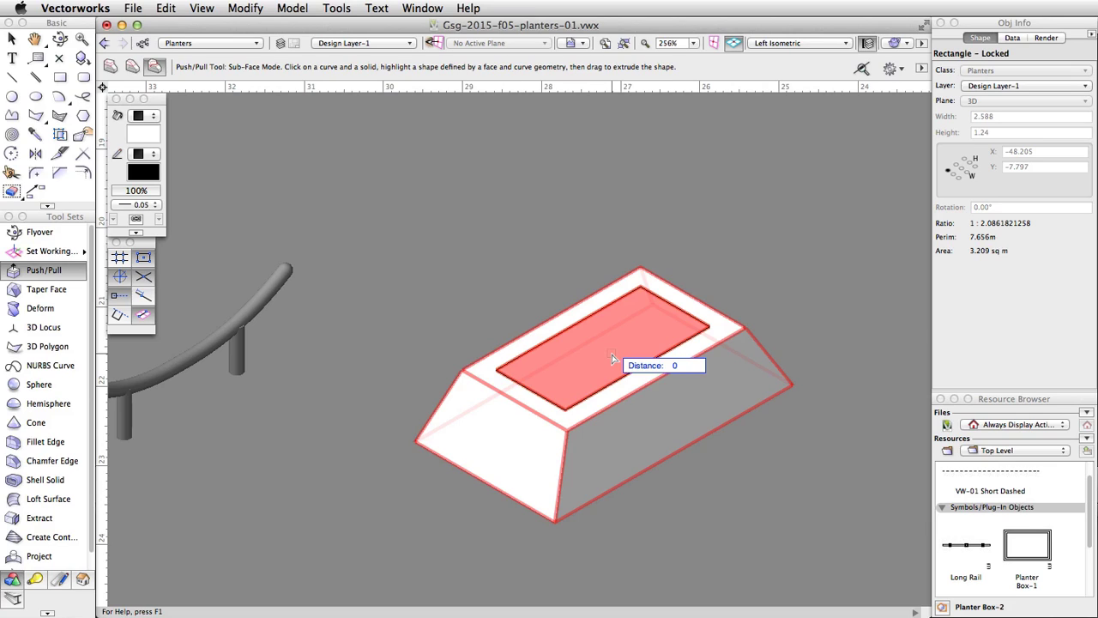
left_click(609, 350)
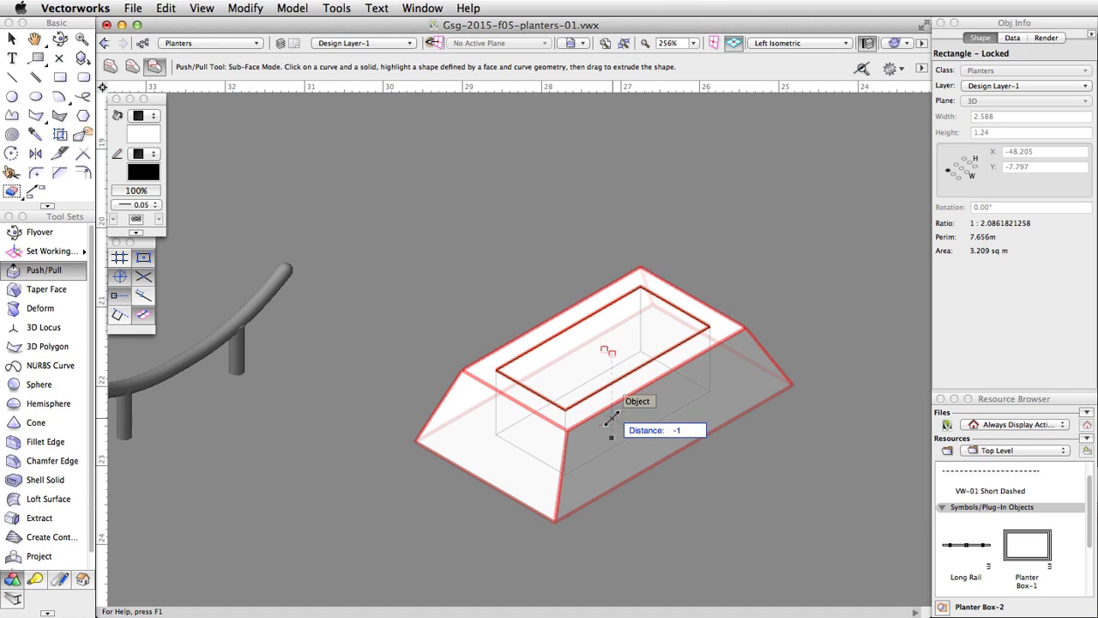
key("Tab")
type("-0.3")
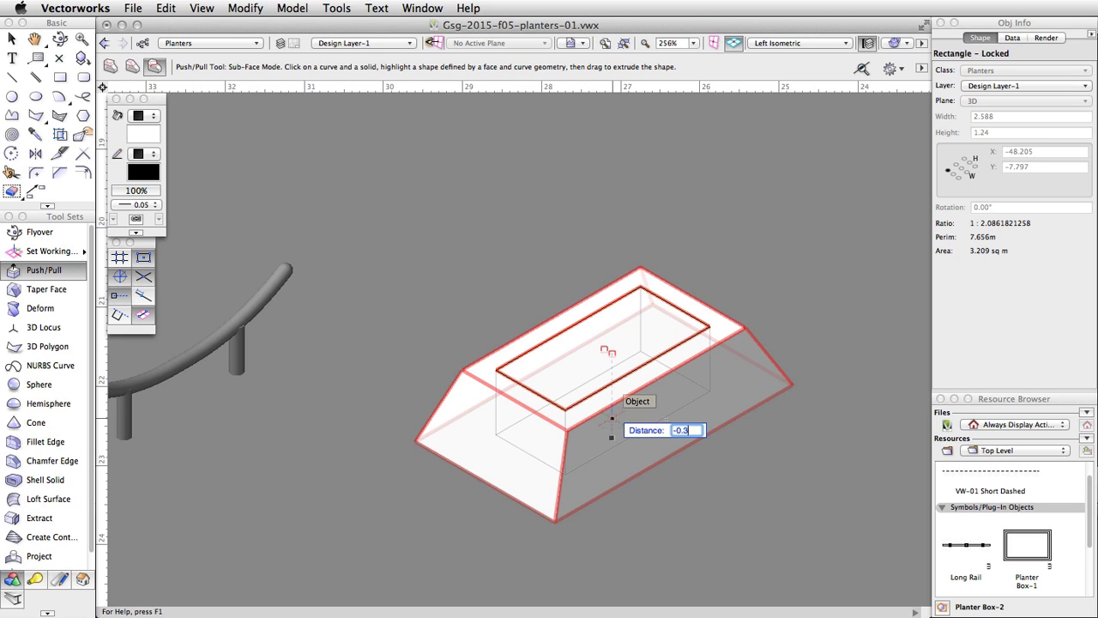
key("Return")
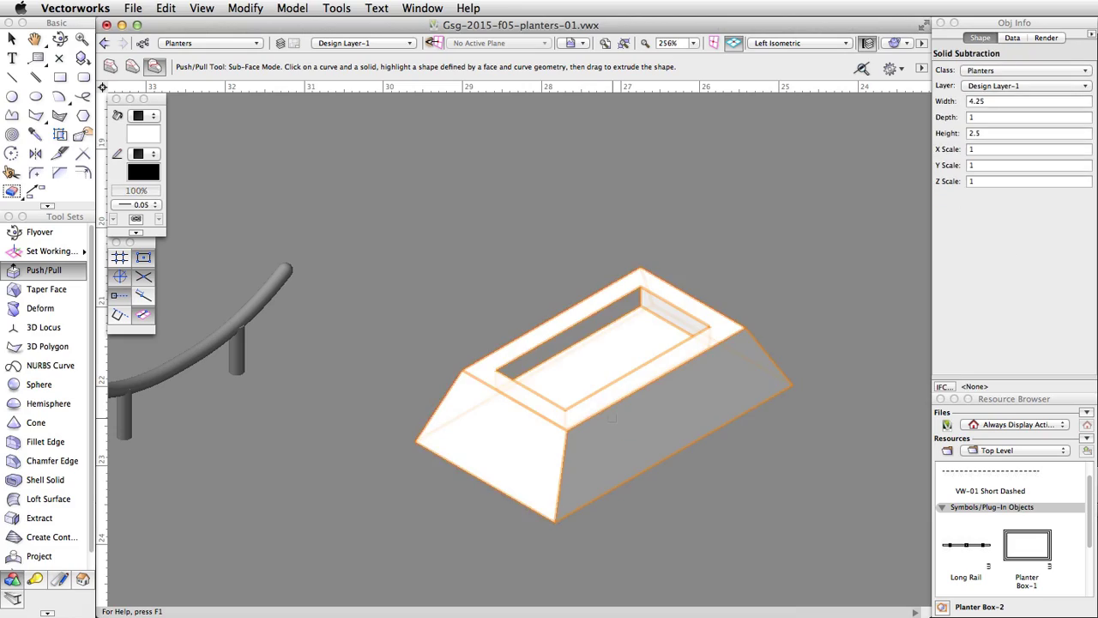
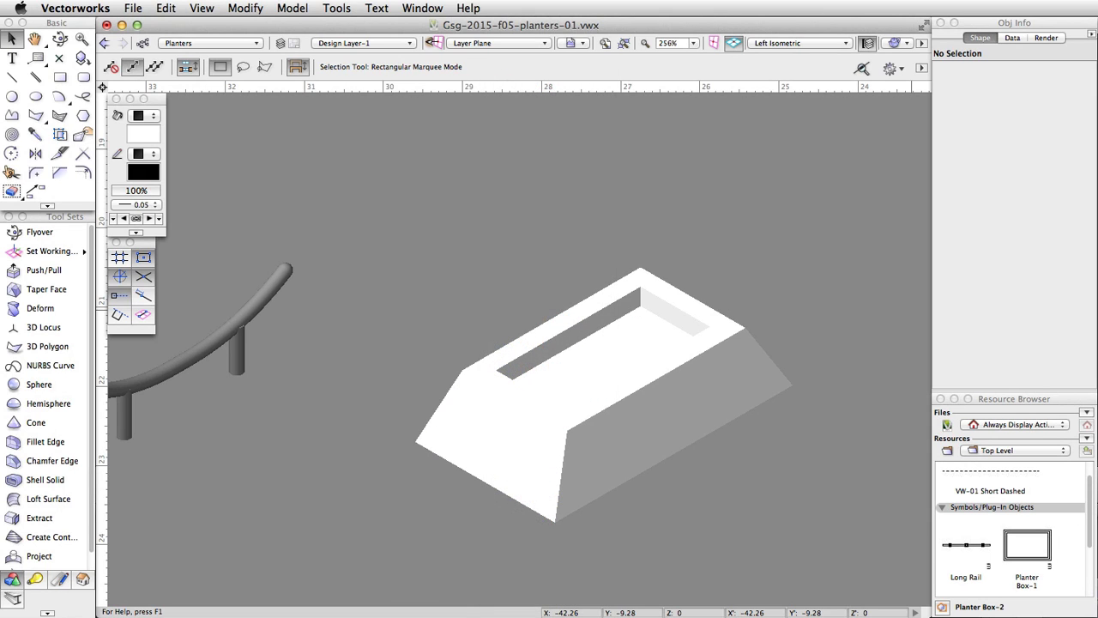
Switch the view's rendering to Wireframe and dismiss the X-ray Select tip.
left_click(908, 44)
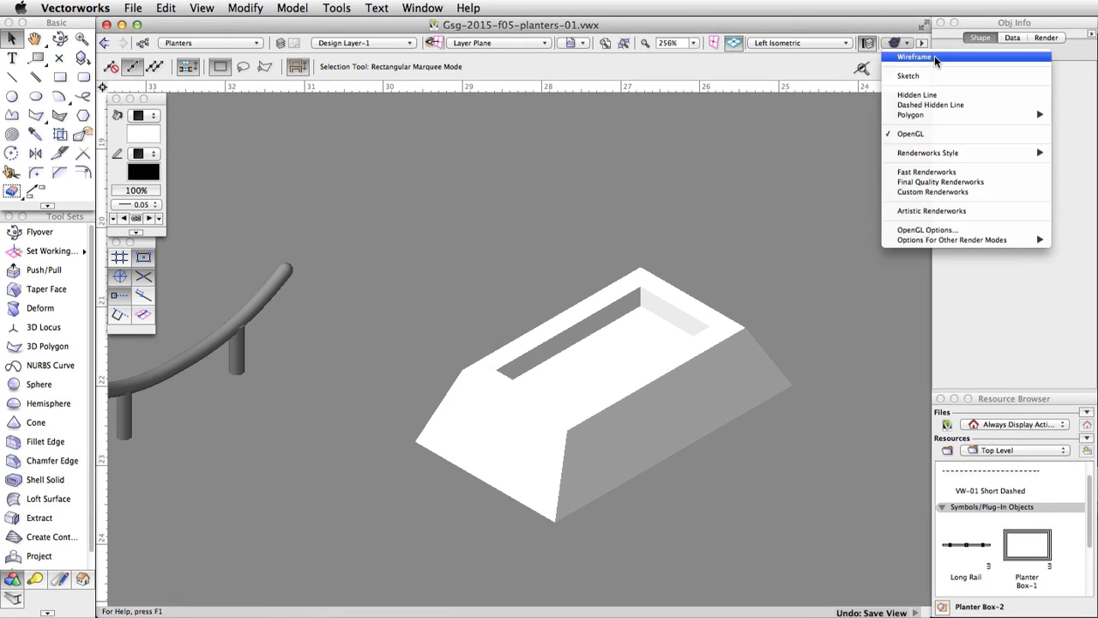
left_click(934, 56)
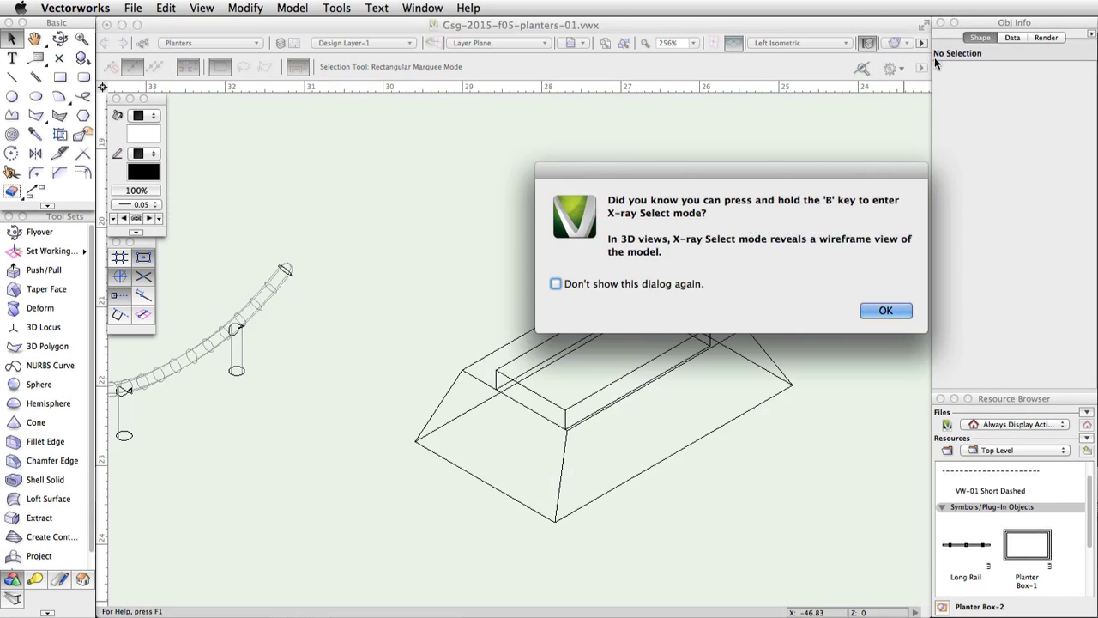
left_click(867, 311)
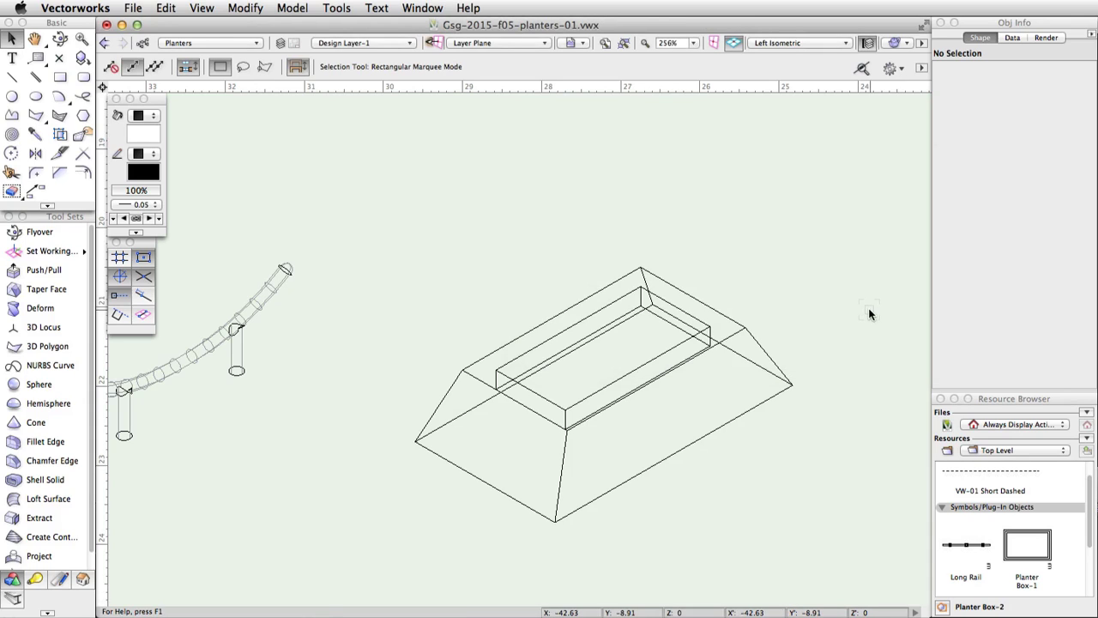
Set the working plane at the center of the recess's long front inner wall and move it out to the planter's top outer edge midpoint.
left_click(47, 251)
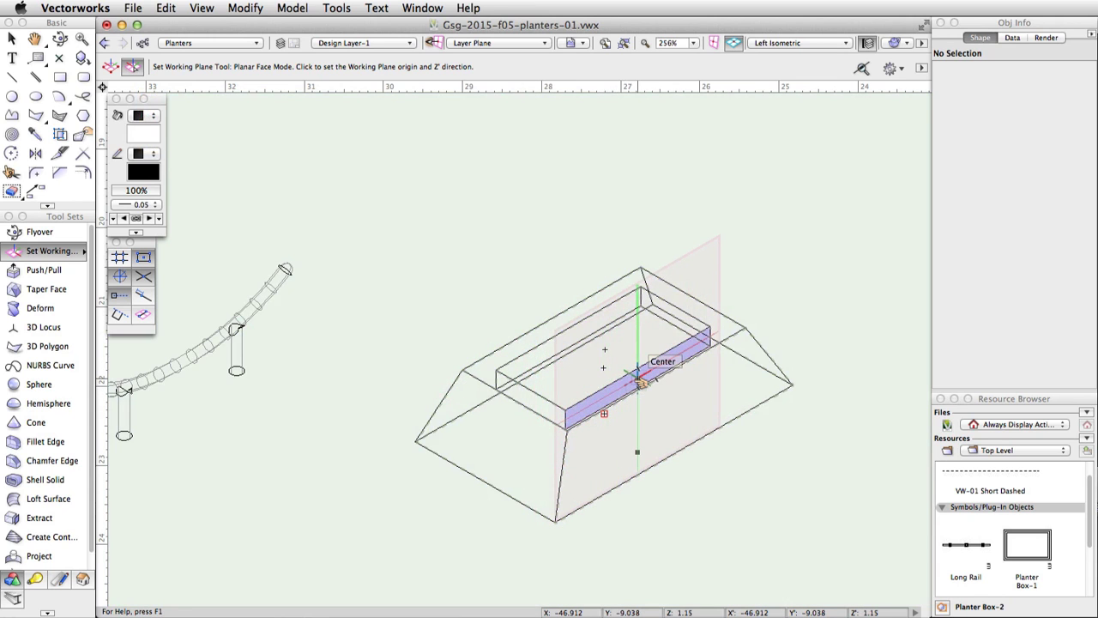
left_click(641, 383)
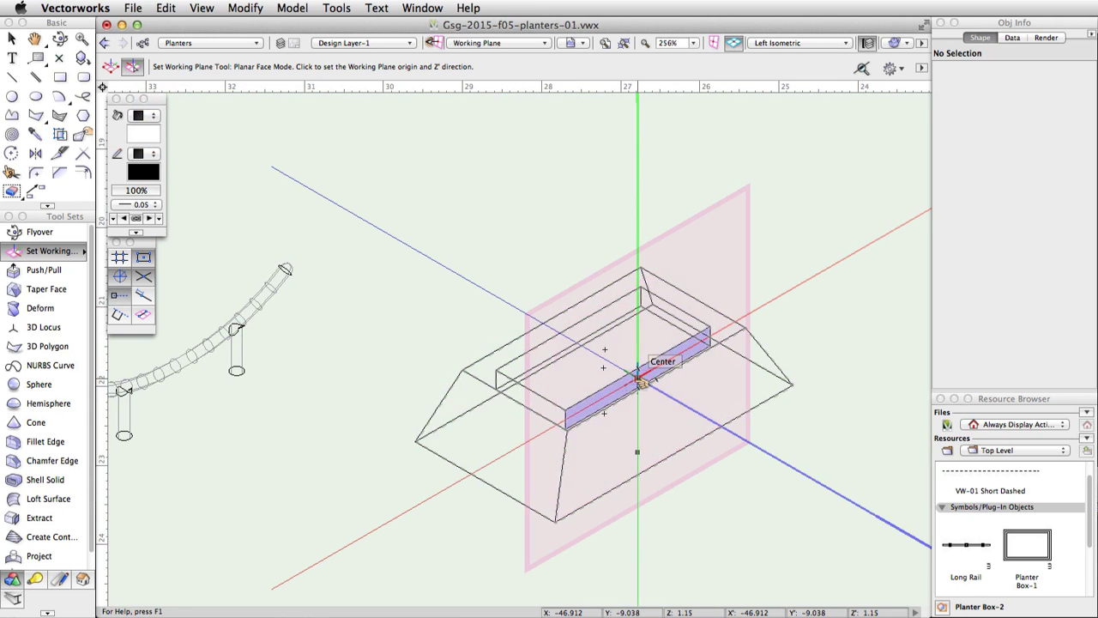
key("x")
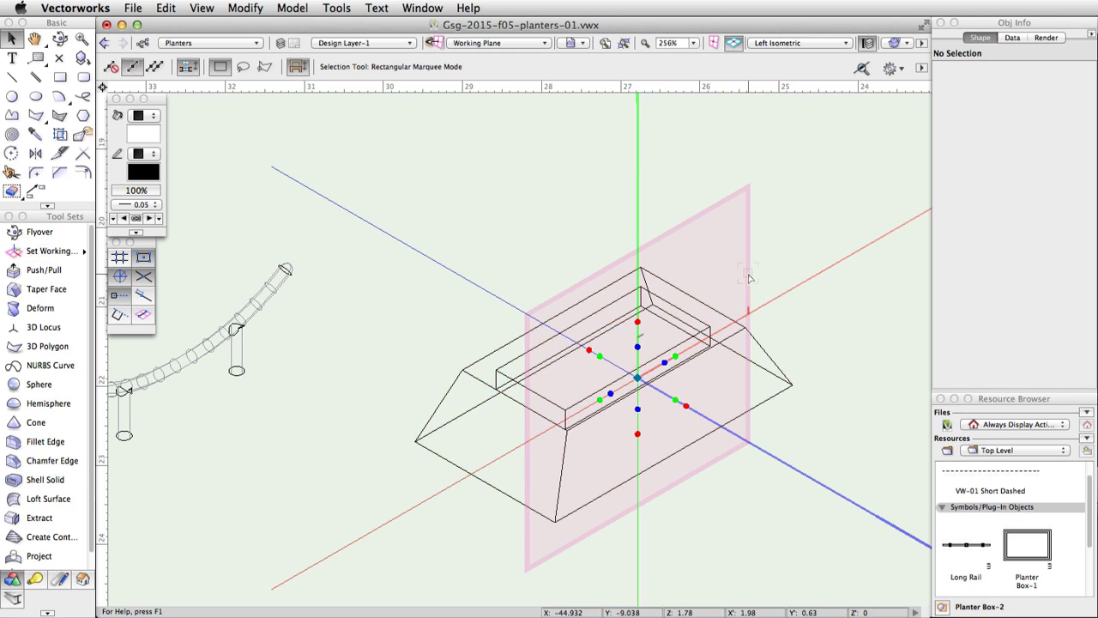
left_click(639, 379)
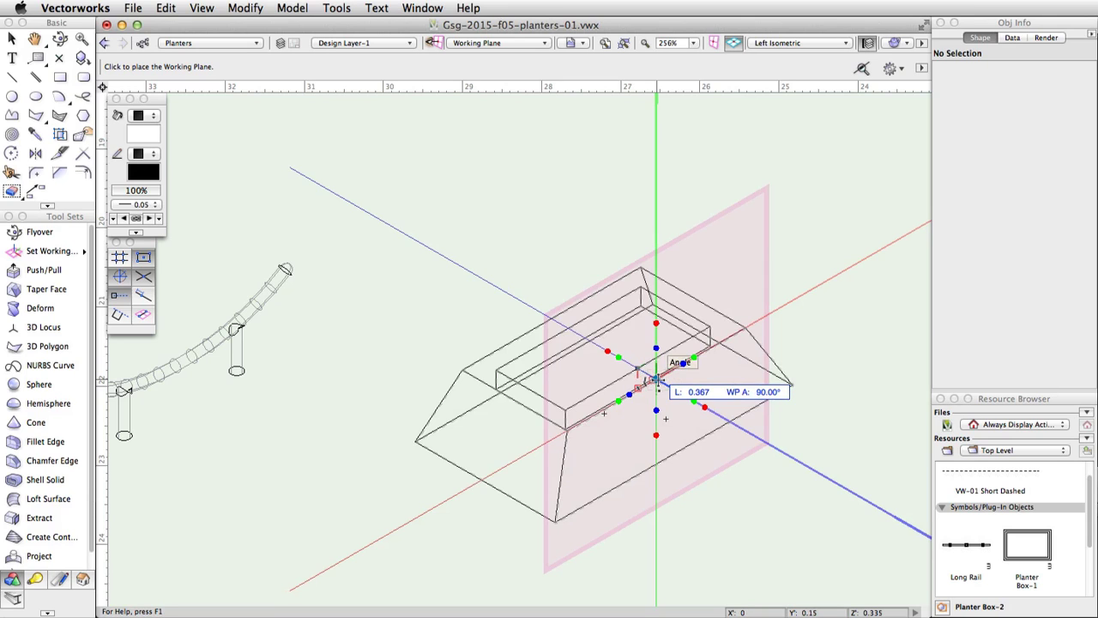
left_click(657, 378)
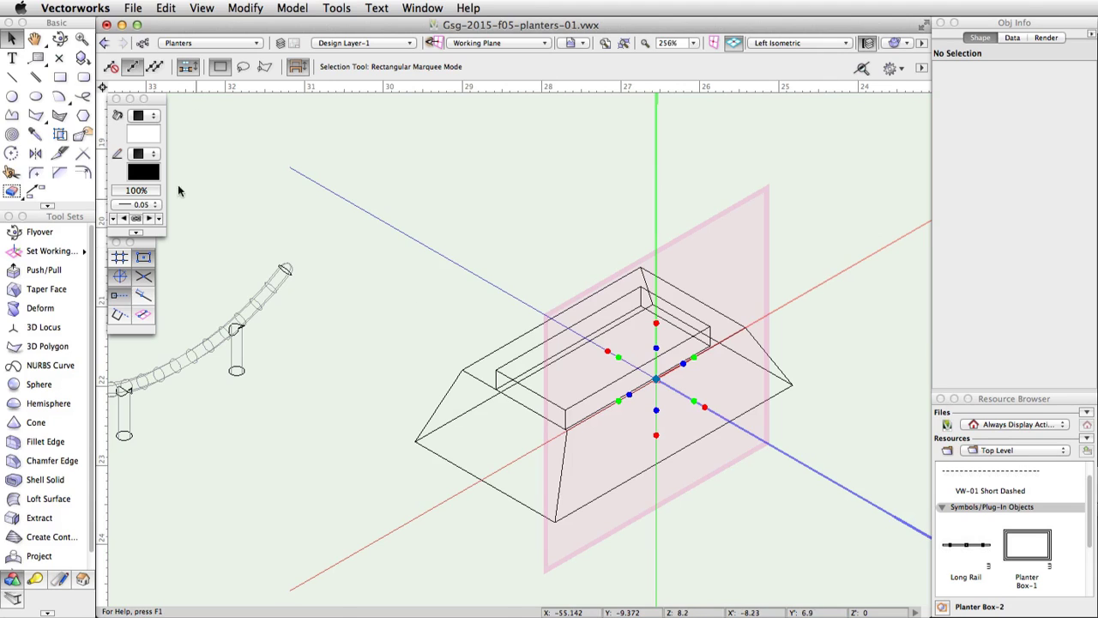
Draw a center-to-corner rectangle on the working plane from the center of the planter's long sloped face, with offsets -0.75 and 0.07.
left_click(60, 77)
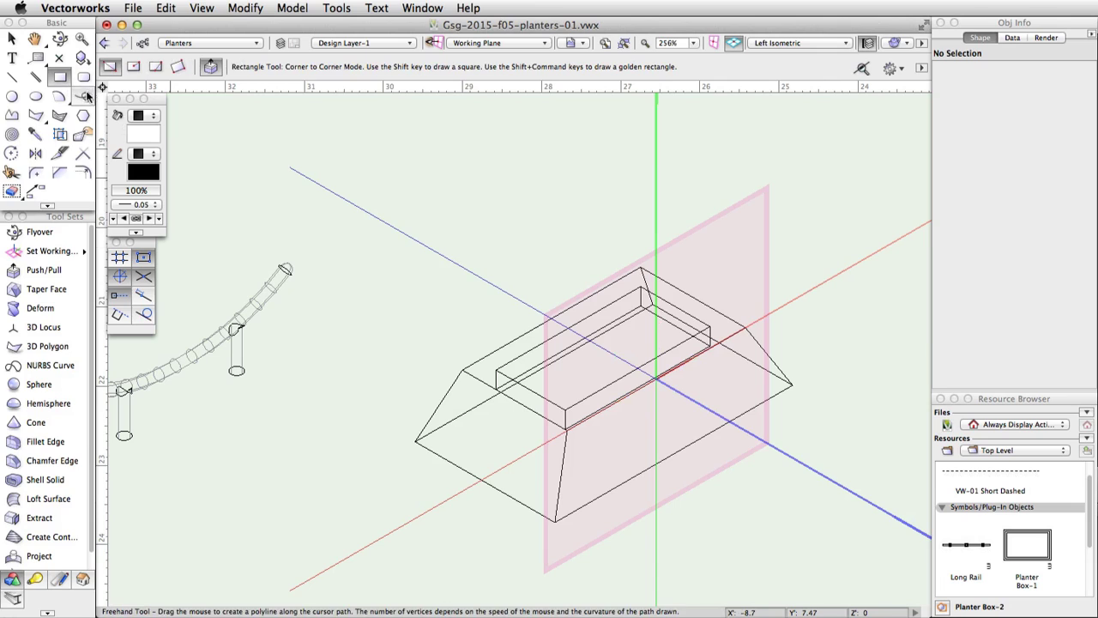
left_click(133, 67)
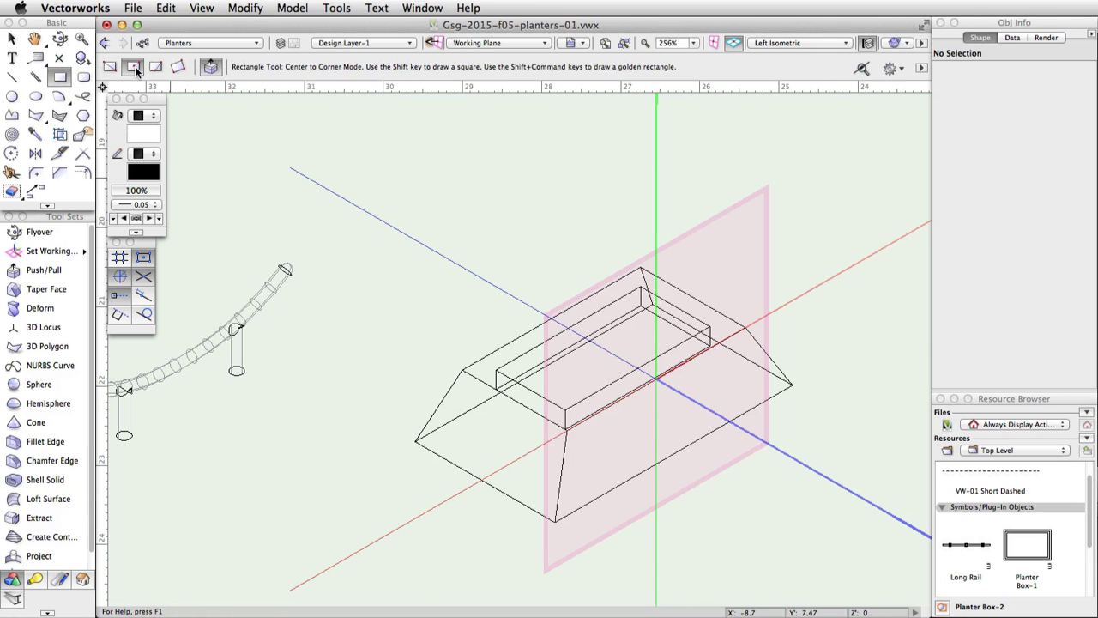
left_click(658, 415)
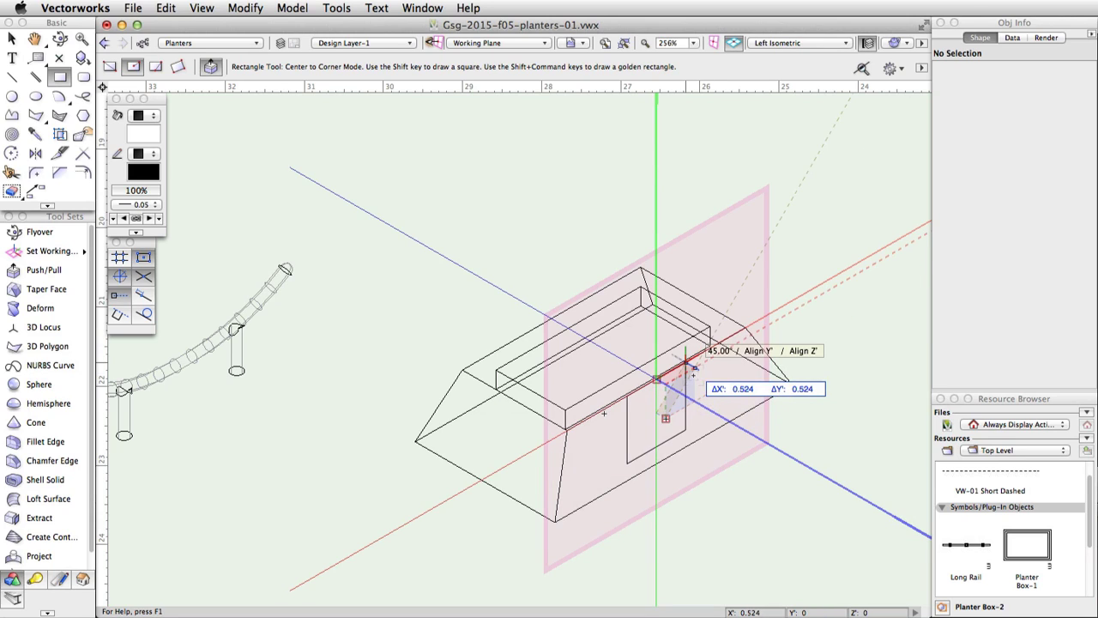
key("Tab")
type("-")
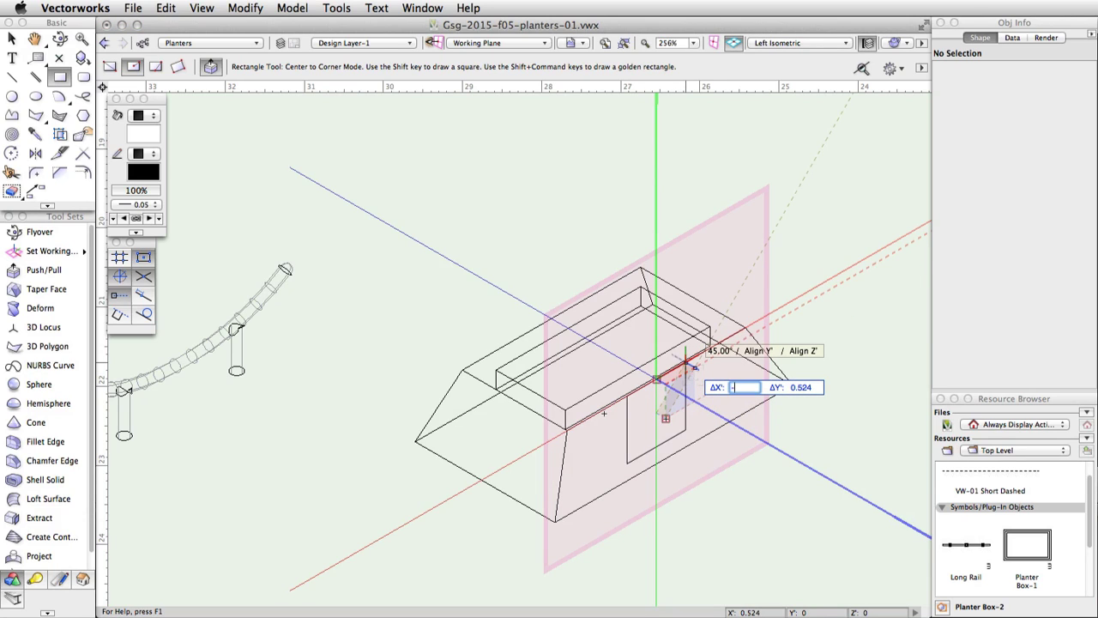
type("0.75")
key("Tab")
type("0.07")
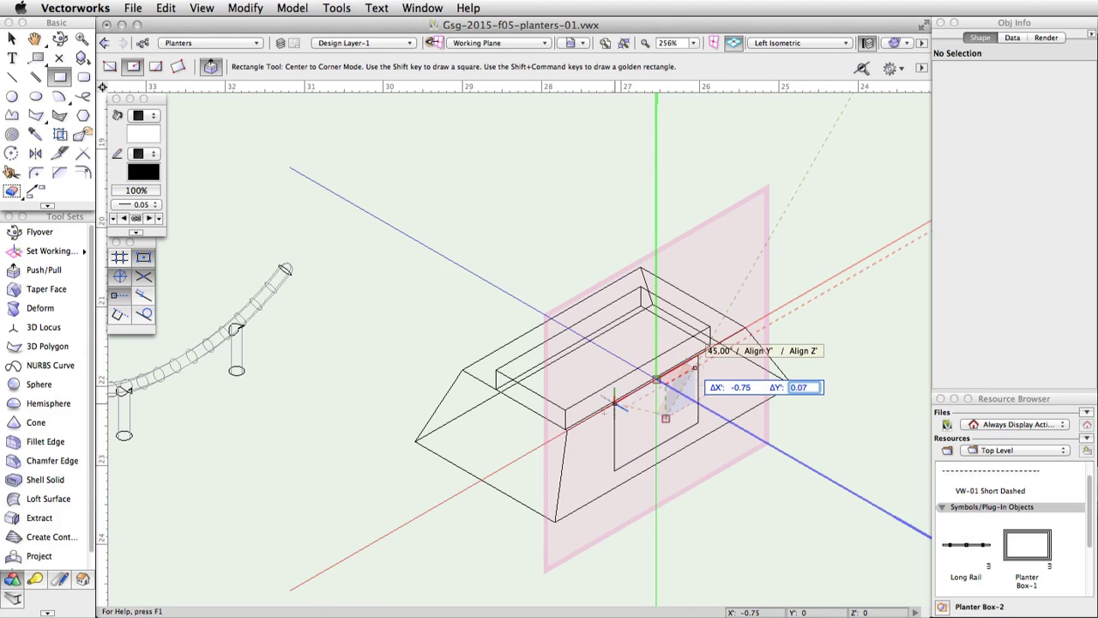
key("Return")
key("Return")
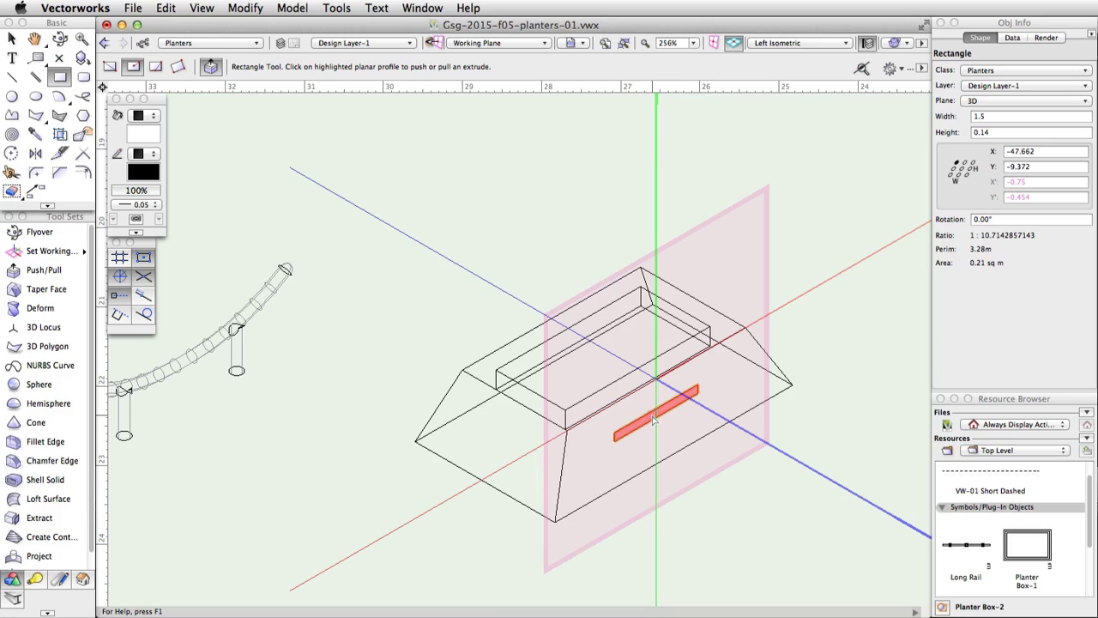
Extrude the thin rectangle outward by a distance of 1 and switch the rendering back to OpenGL.
left_click_drag(654, 419, 727, 452)
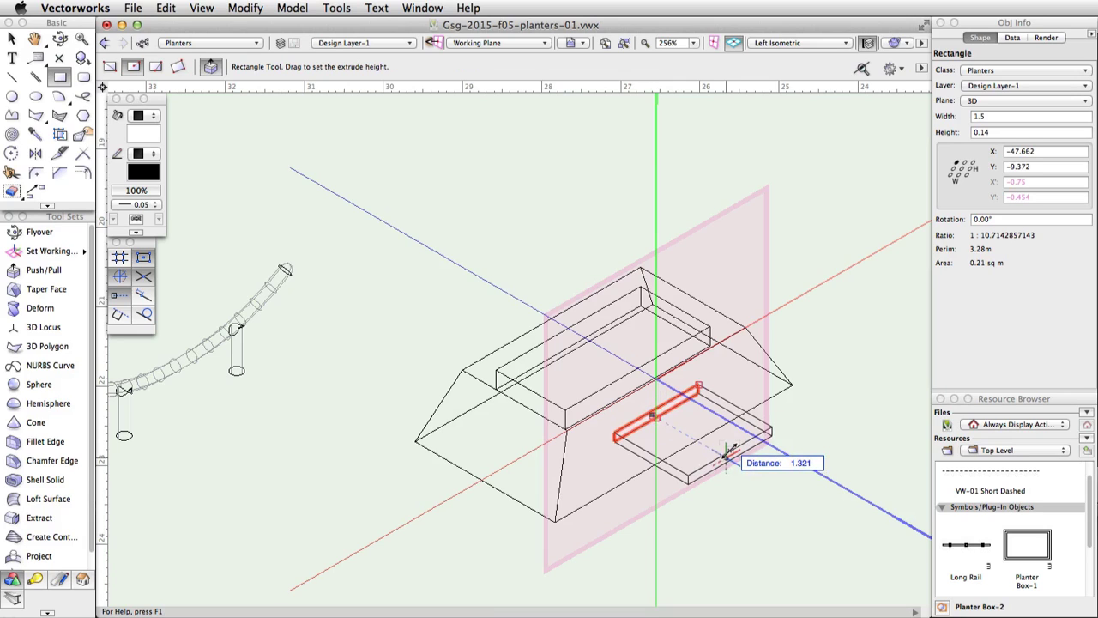
key("Tab")
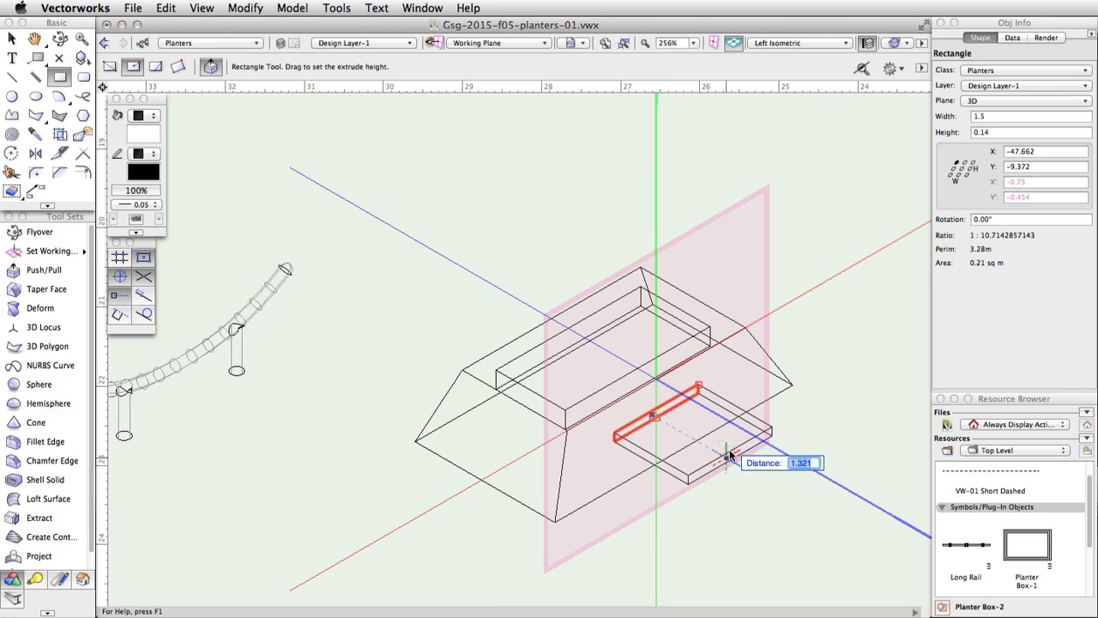
type("1")
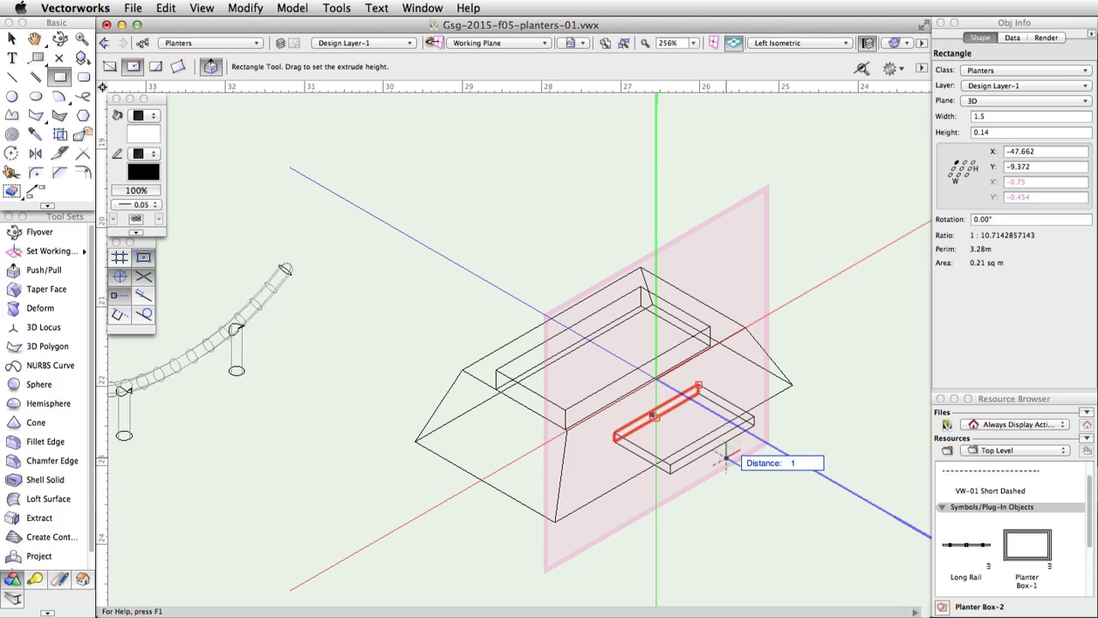
key("Return")
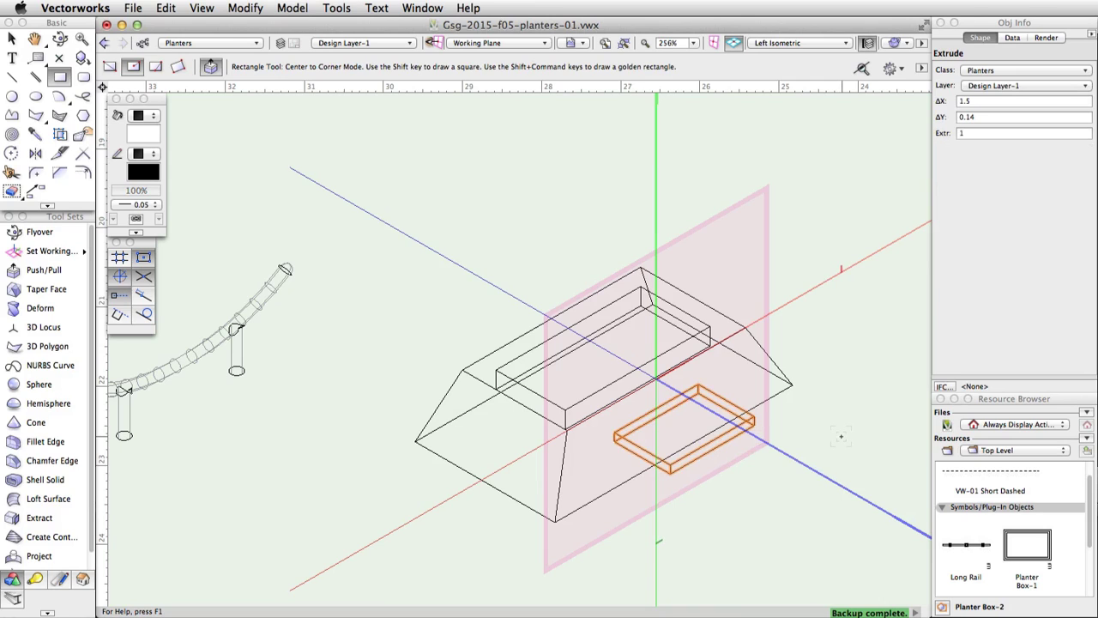
left_click(898, 42)
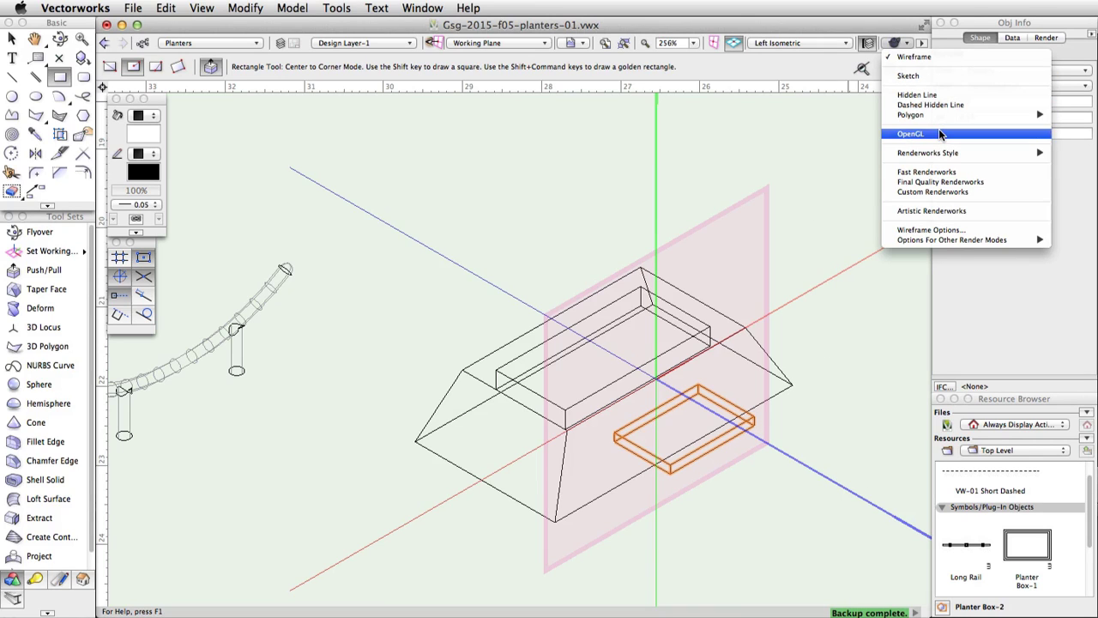
left_click(940, 135)
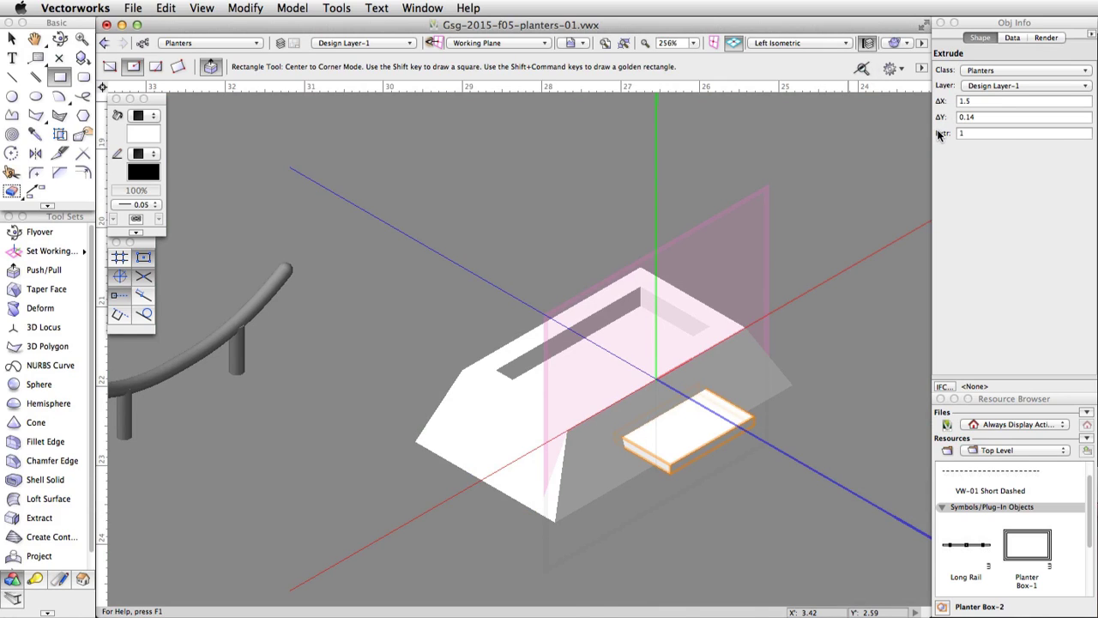
Subtract the bench slab from the tapered planter with Subtract Solids, retaining the subtracting object.
key("x")
left_click(675, 385, "shift")
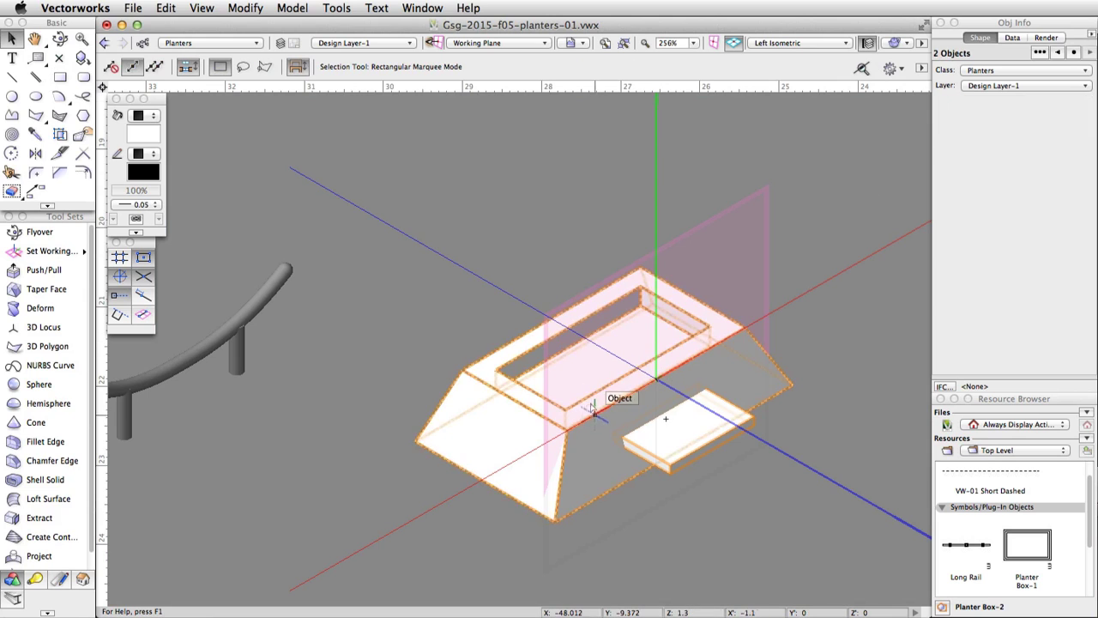
left_click(292, 7)
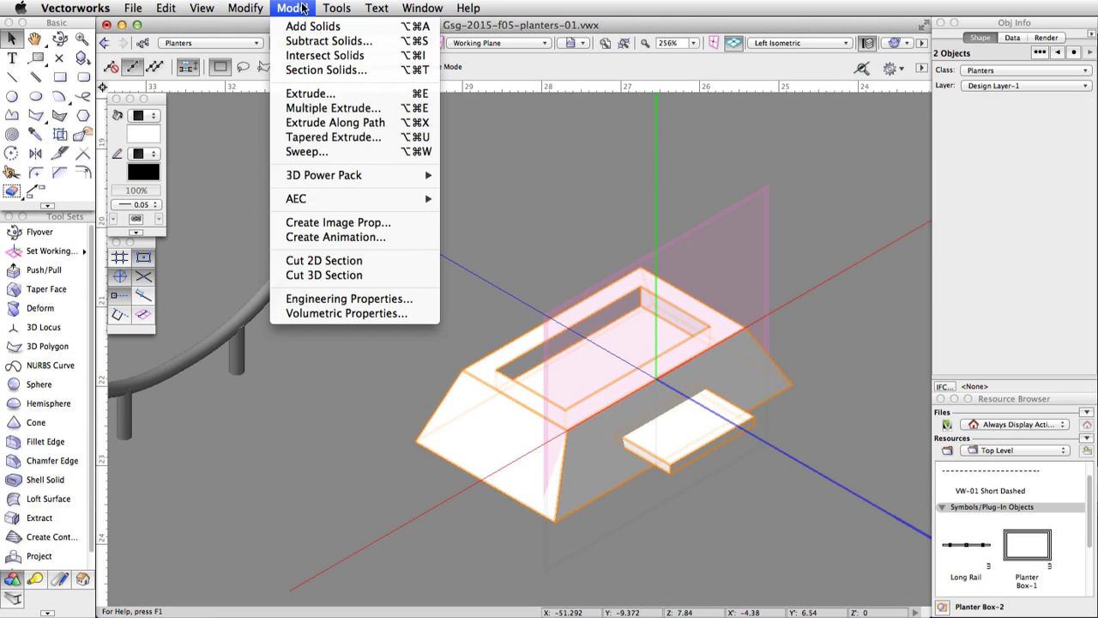
left_click(342, 41)
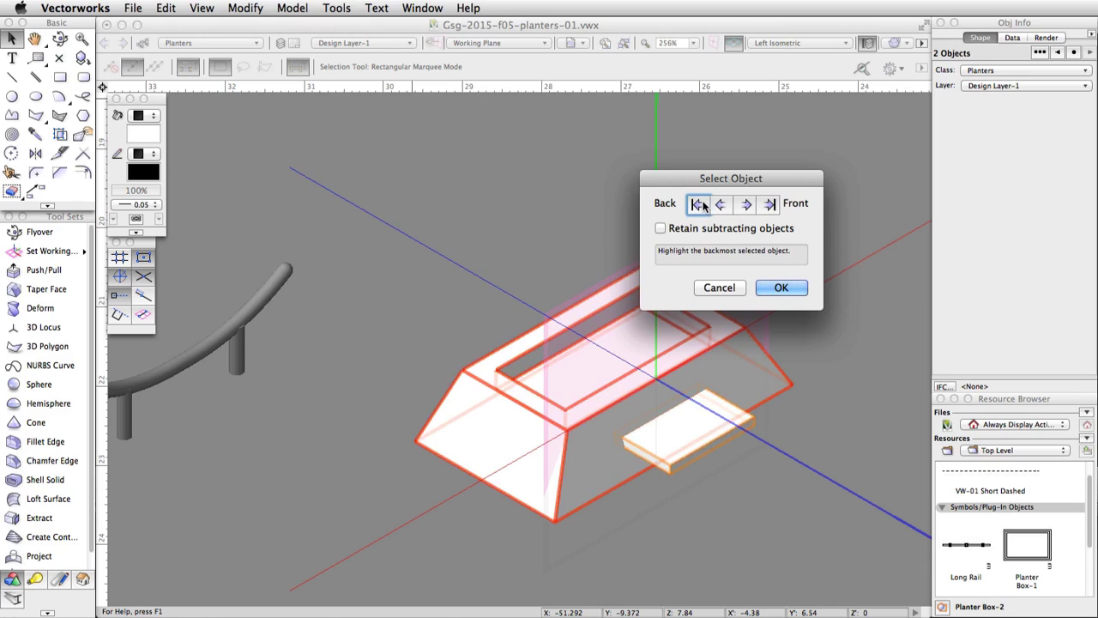
left_click(660, 228)
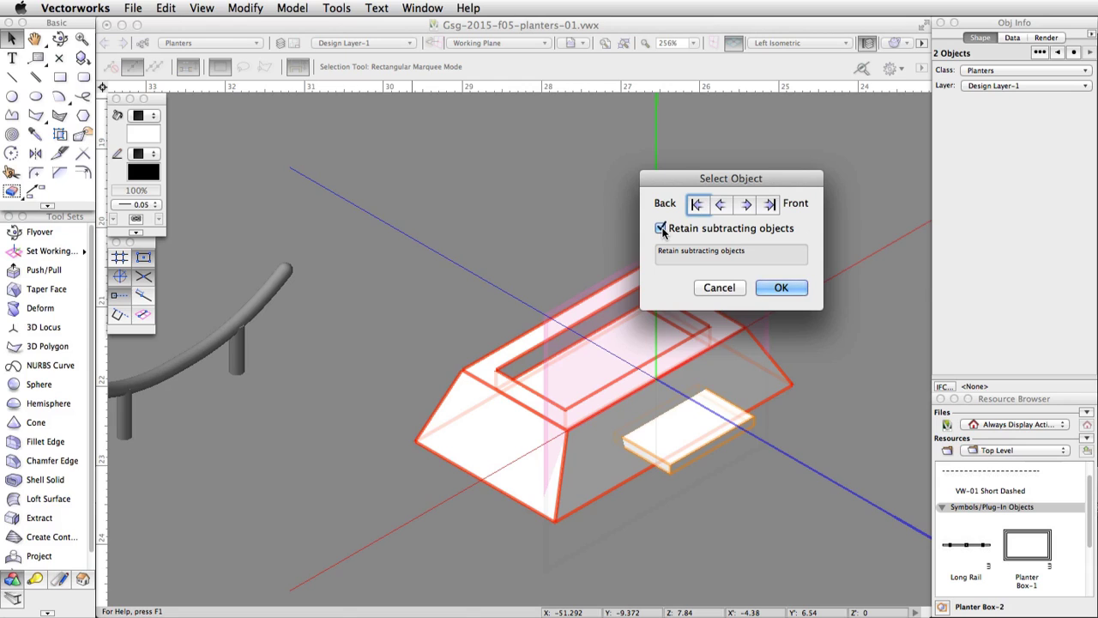
left_click(784, 291)
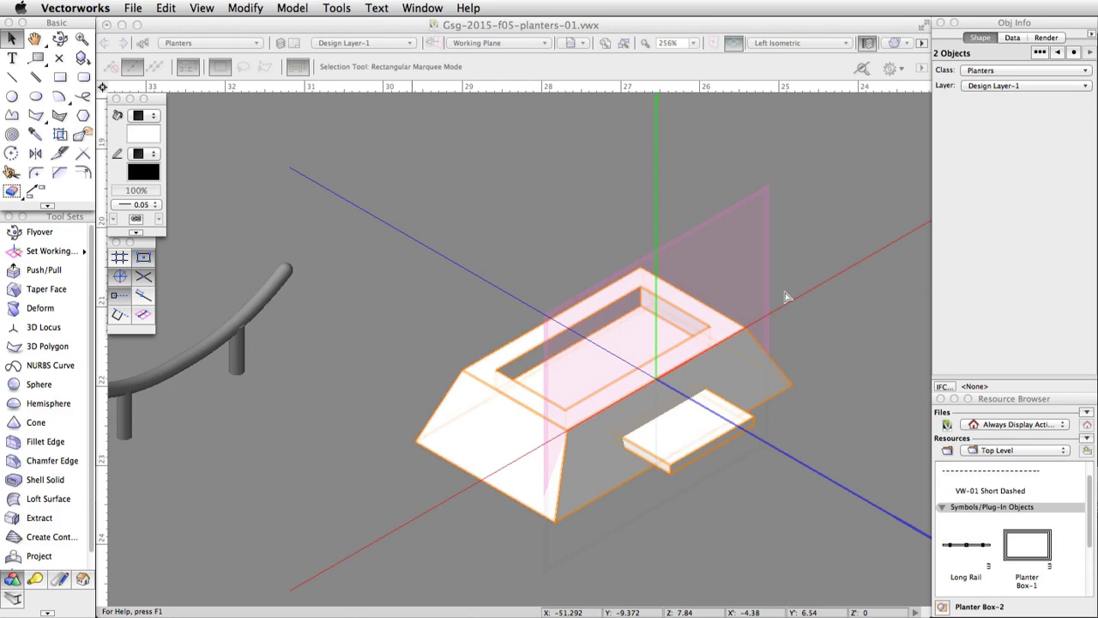
Move the bench slab away from the planter to inspect the cut in the sloped face, and undo the move.
left_click_drag(642, 449, 751, 475)
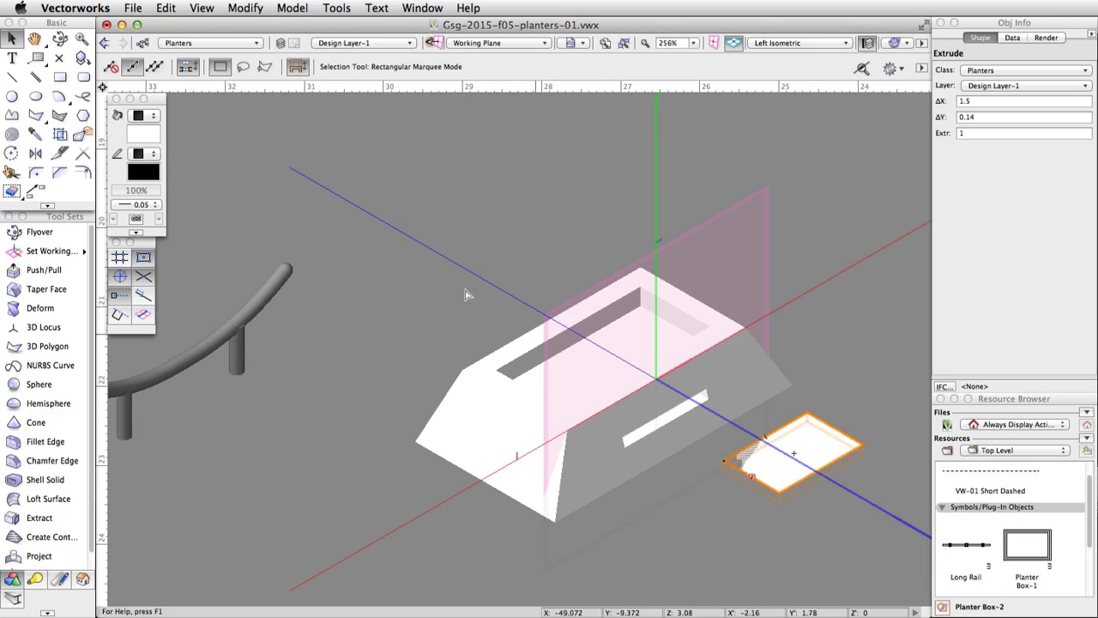
left_click(165, 9)
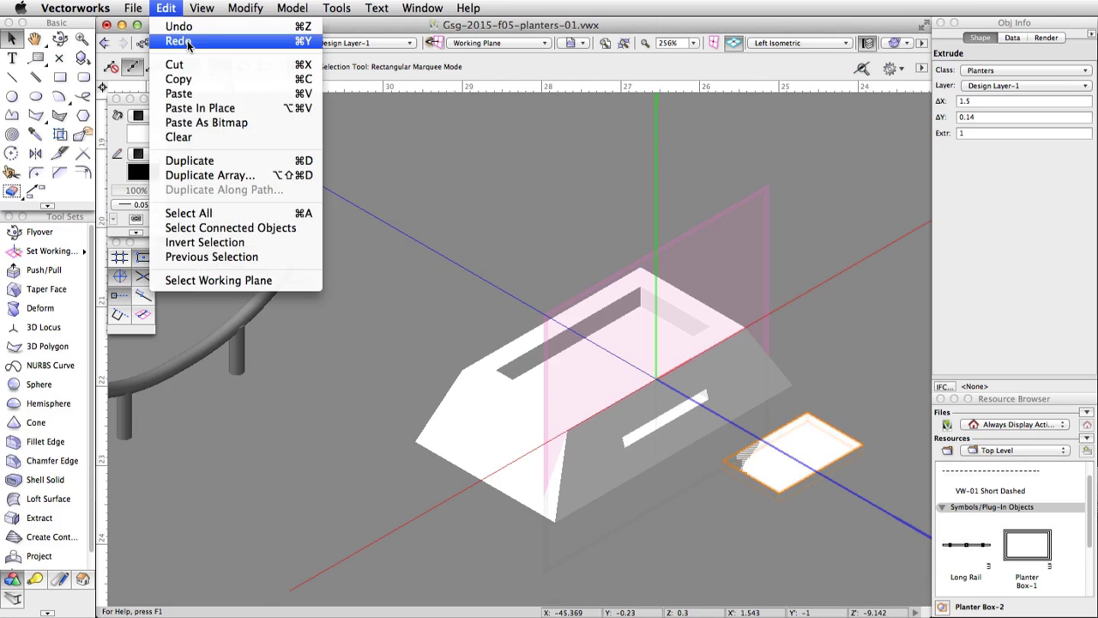
left_click(194, 30)
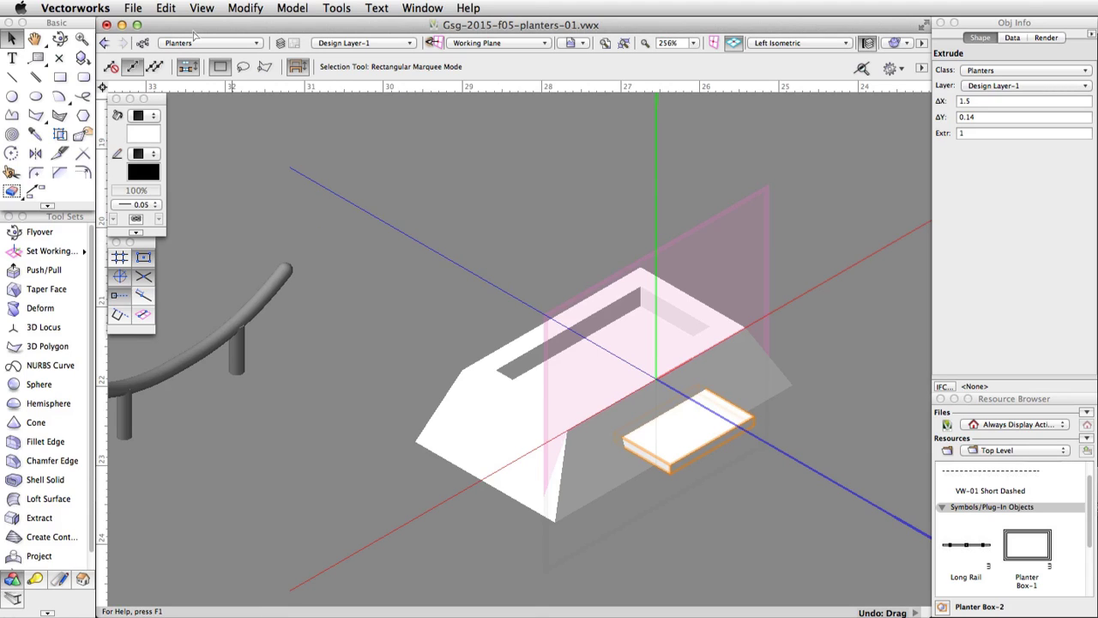
Create a symbol named Planter Box-3 from the planter and bench slab, stored at the top level of the current file.
left_click(505, 394, "shift")
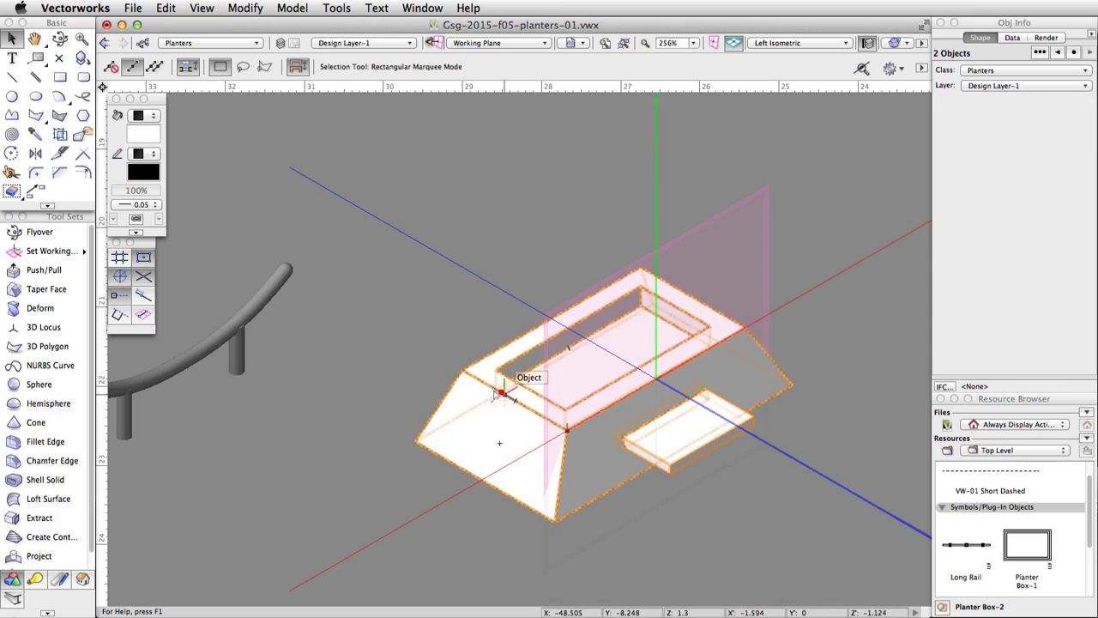
left_click(228, 8)
left_click(312, 361)
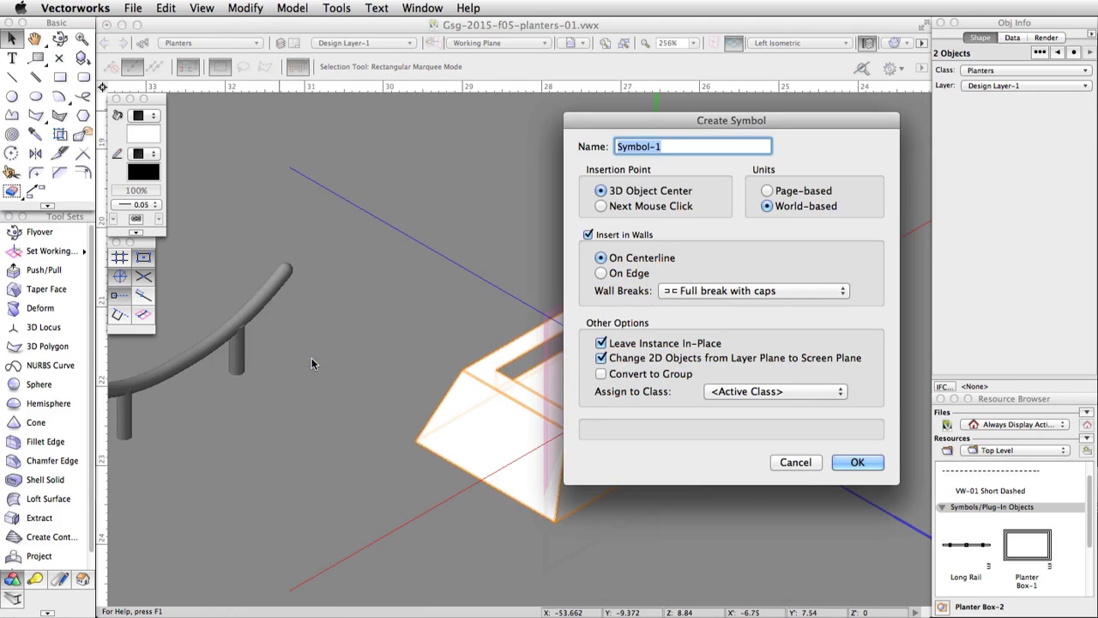
type("Planter Box-3")
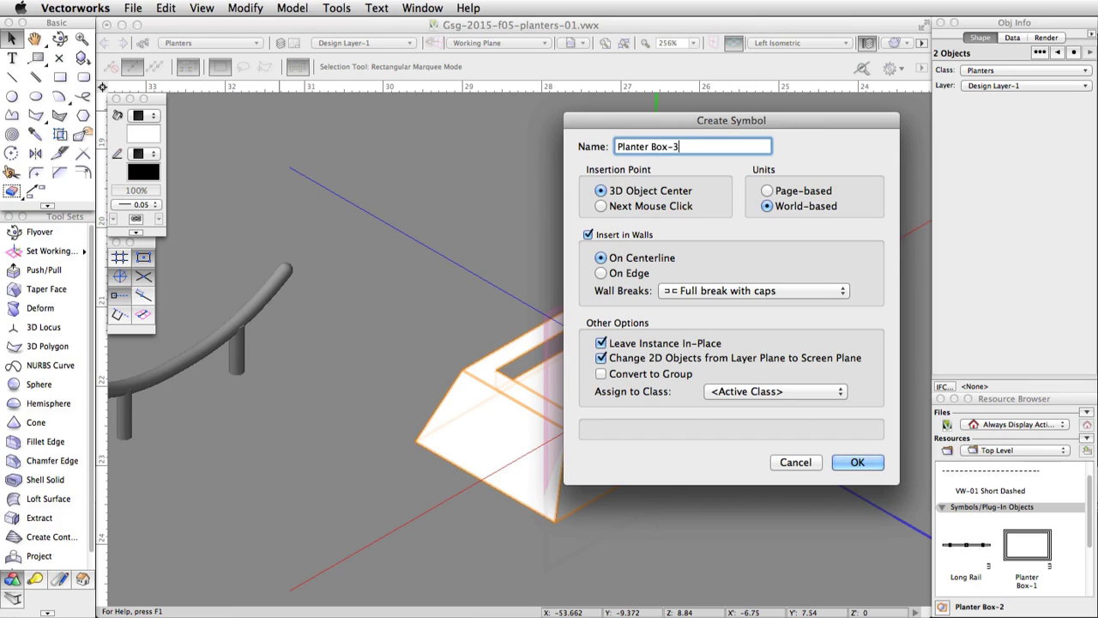
left_click(855, 461)
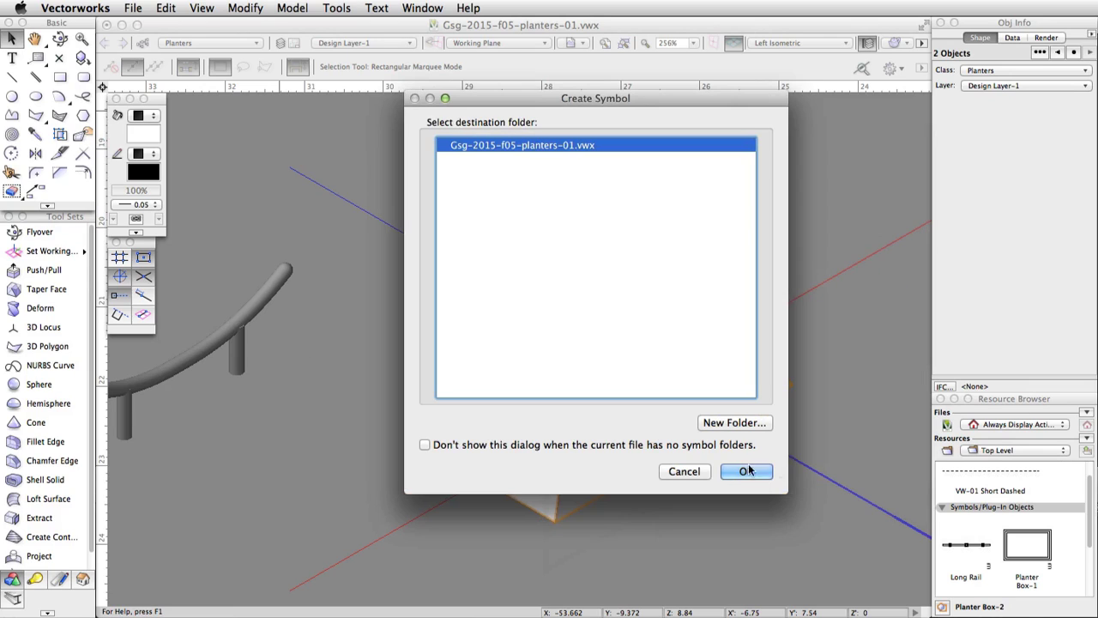
left_click(753, 470)
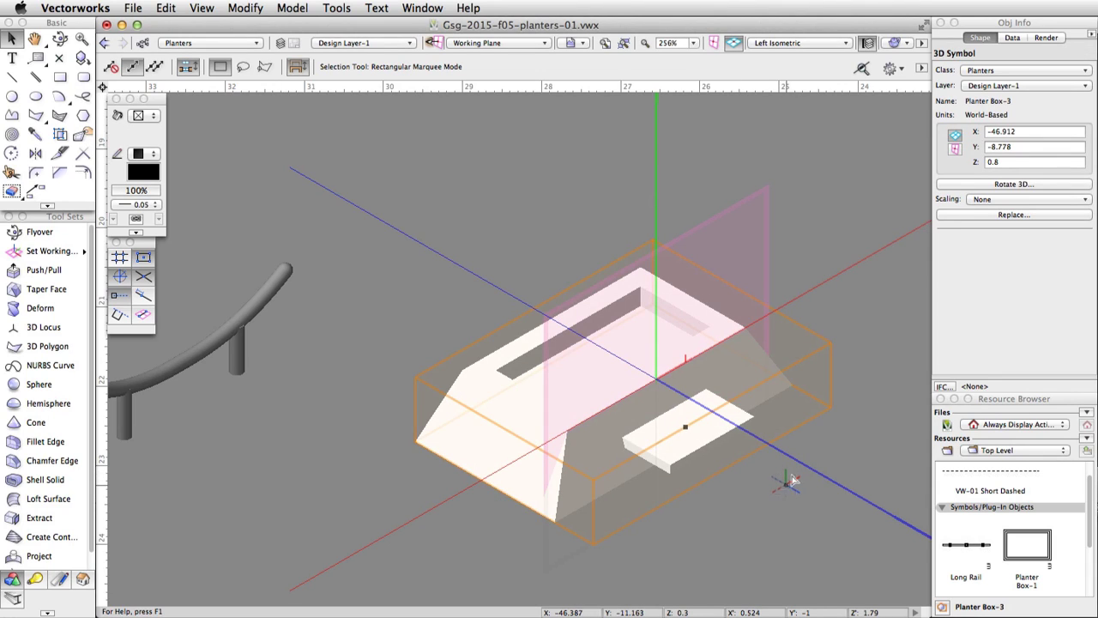
In Top/Plan view, mirror a duplicate of the planter symbol across a horizontal line 2.5 below the midpoint of the bench's outer edge.
left_click(803, 44)
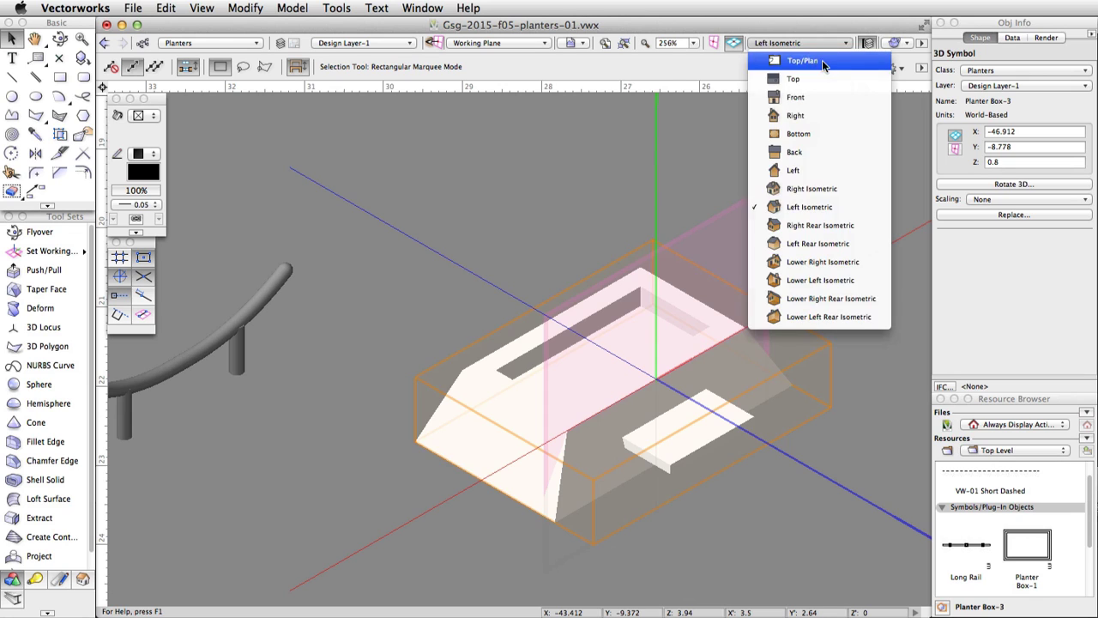
left_click(821, 60)
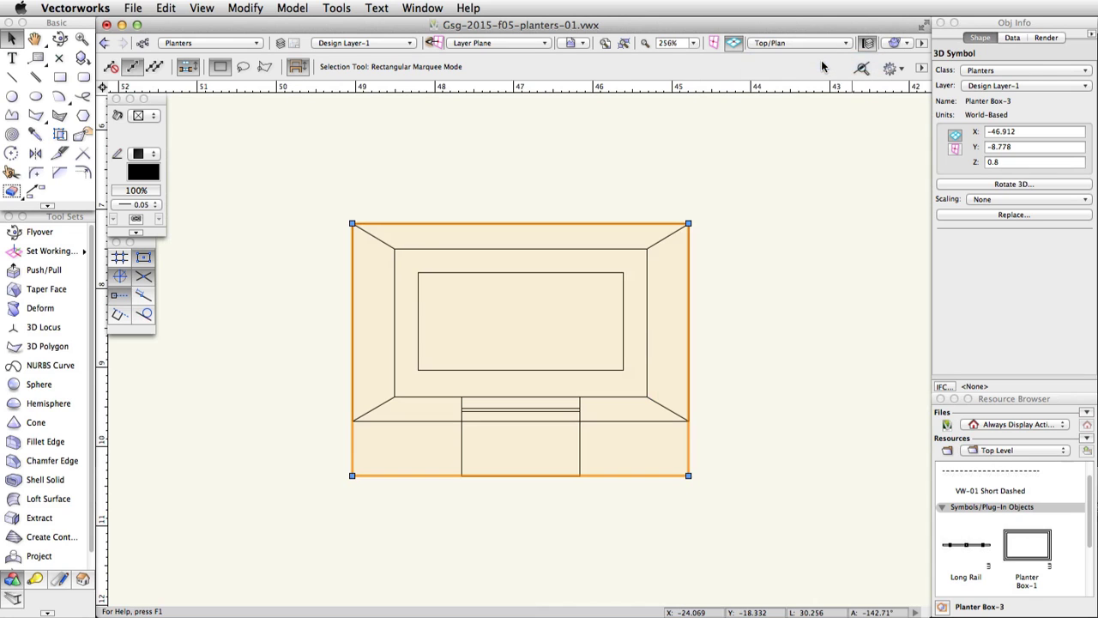
left_click(35, 152)
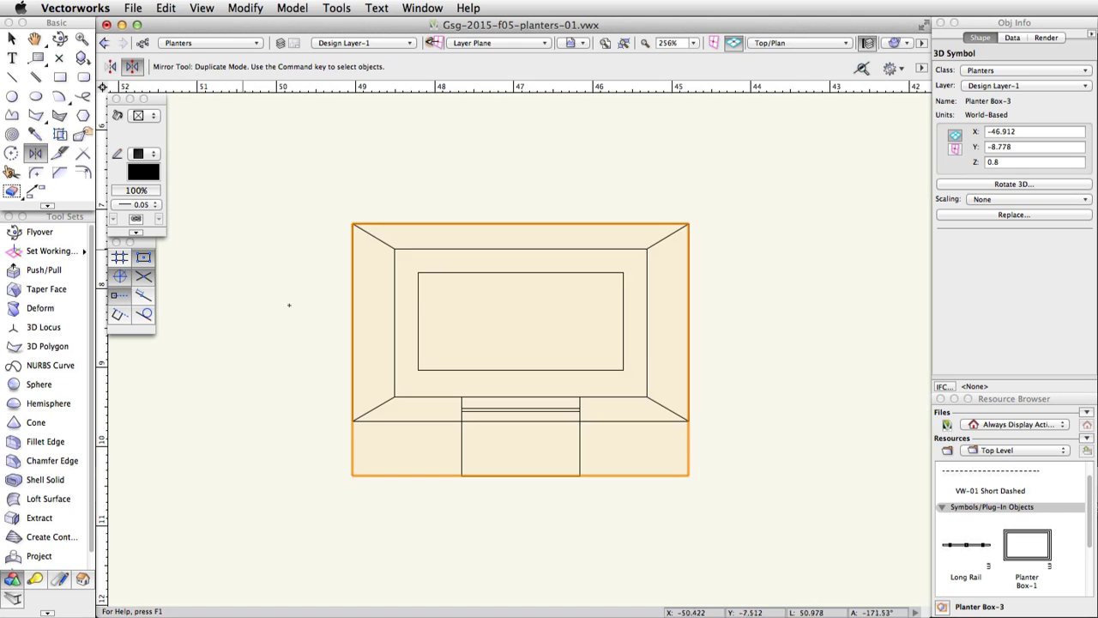
scroll(334, 339, "down", 3)
scroll(447, 386, "down", 2)
scroll(507, 362, "down", 2)
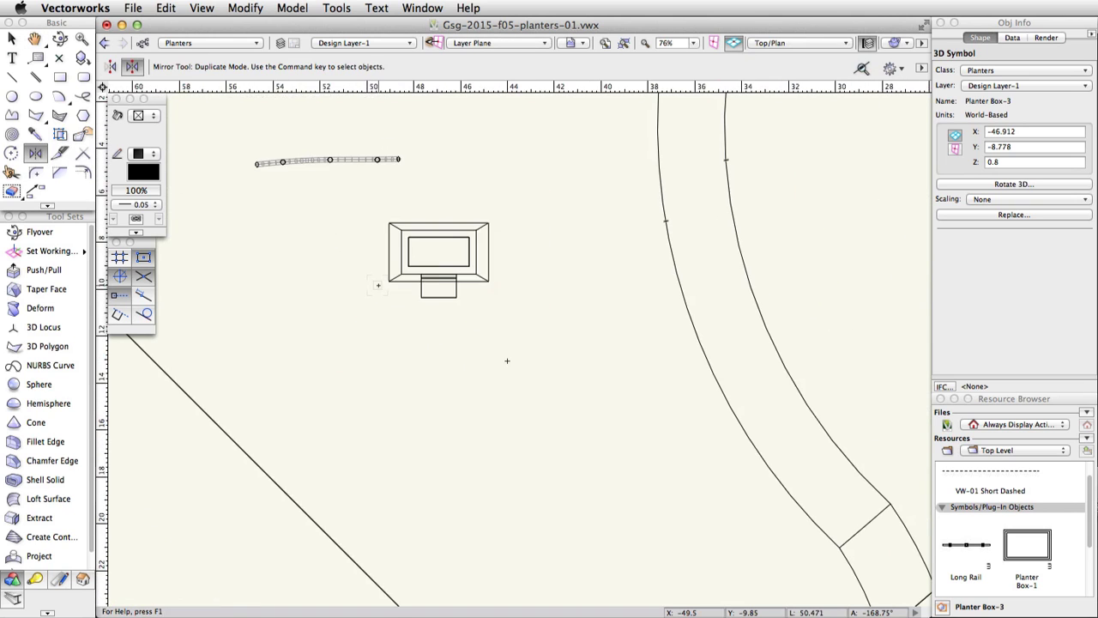
left_click(439, 298)
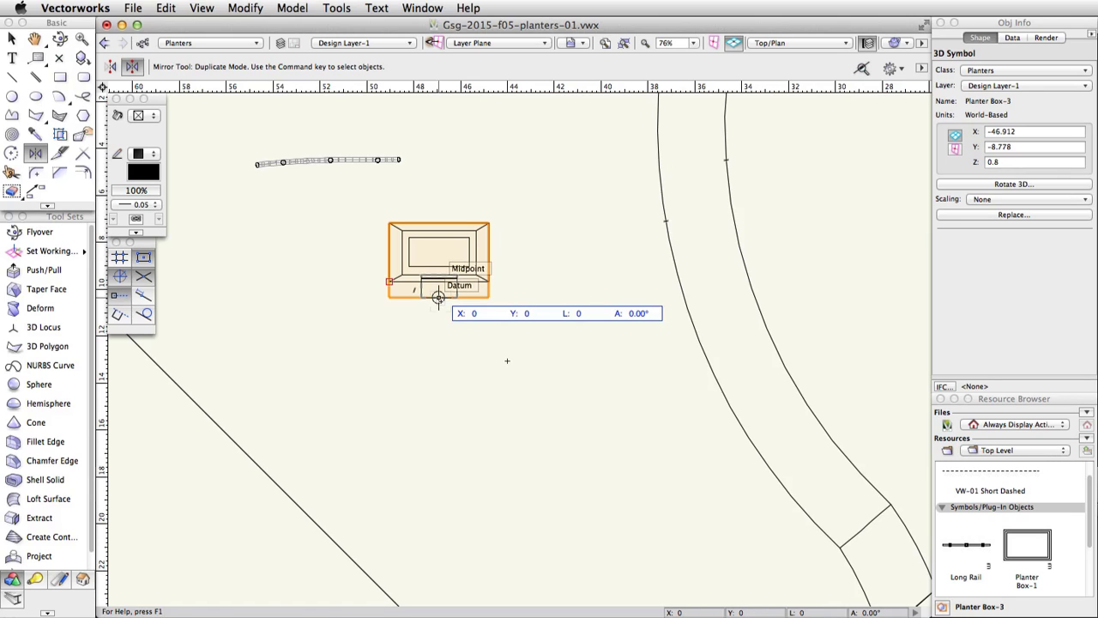
key("Tab")
key("Tab")
key("Tab")
type("2.5")
key("Tab")
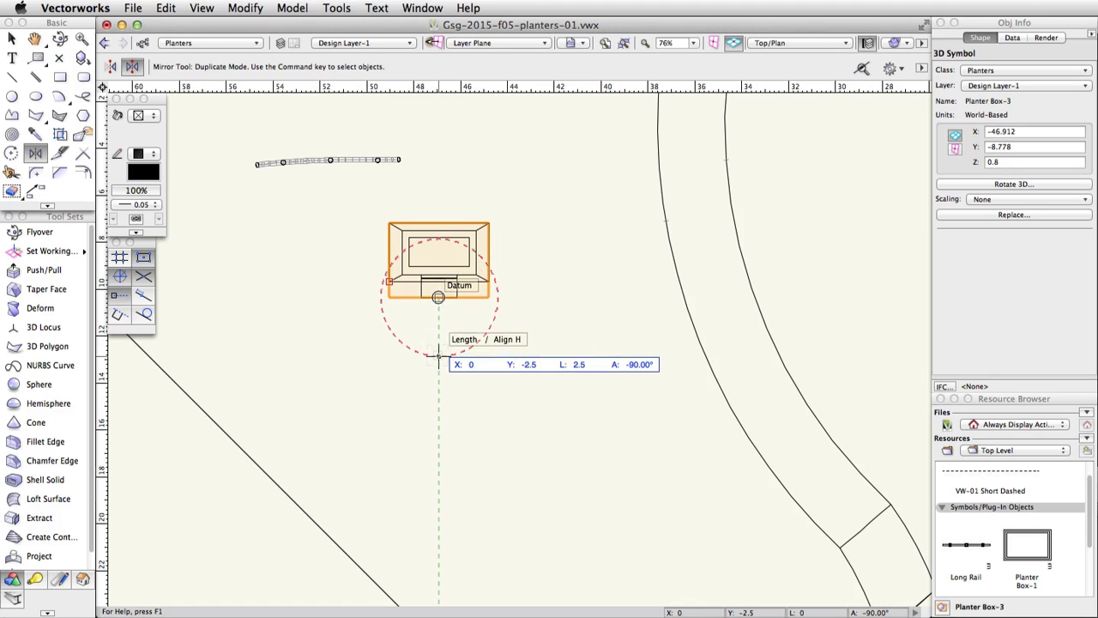
left_click(439, 355)
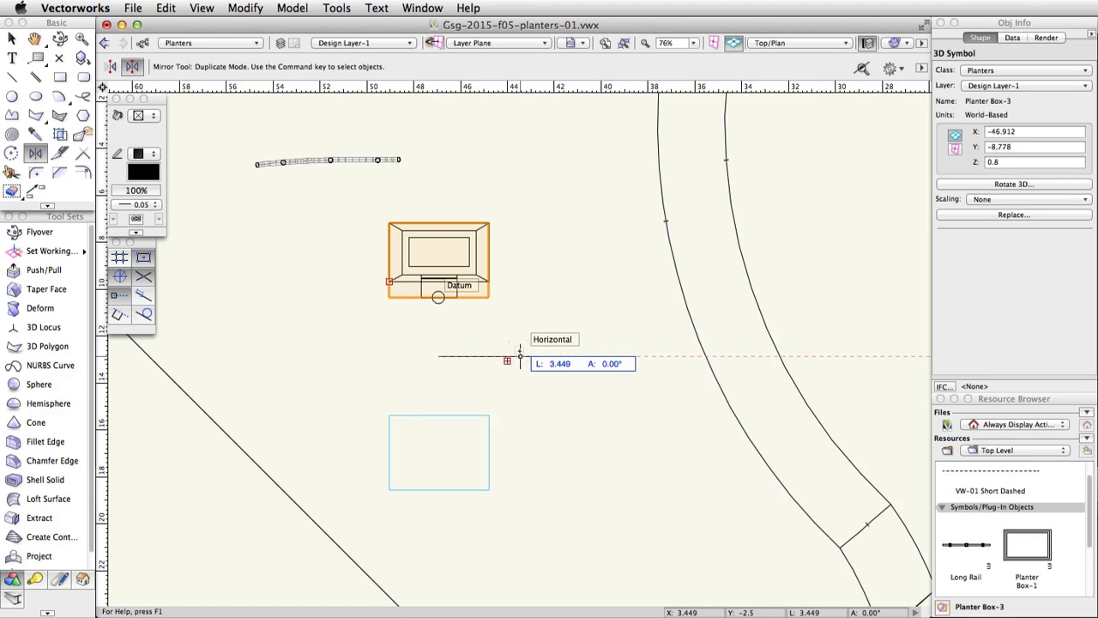
left_click(519, 355)
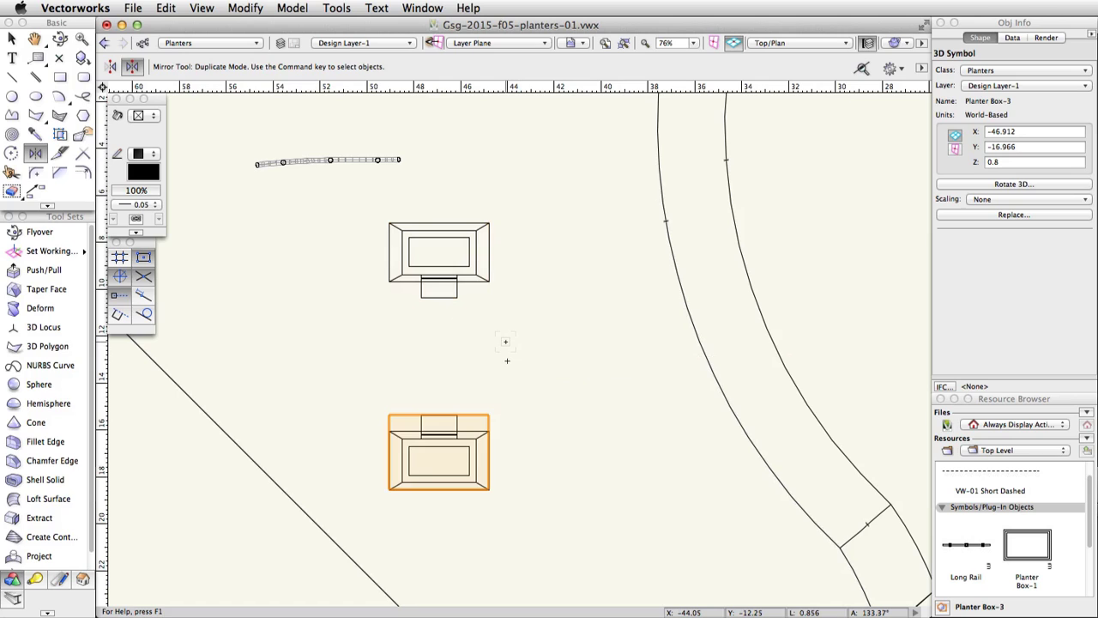
Select the original and the mirrored bench planter symbols together.
left_click(464, 279, "shift")
left_click(246, 9)
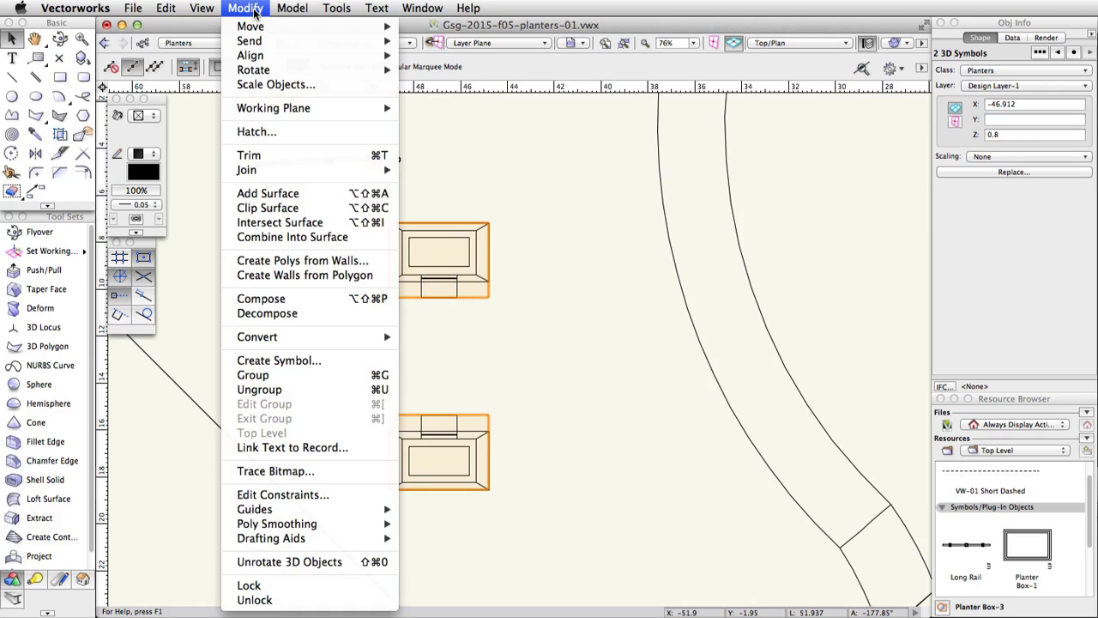
left_click(311, 384)
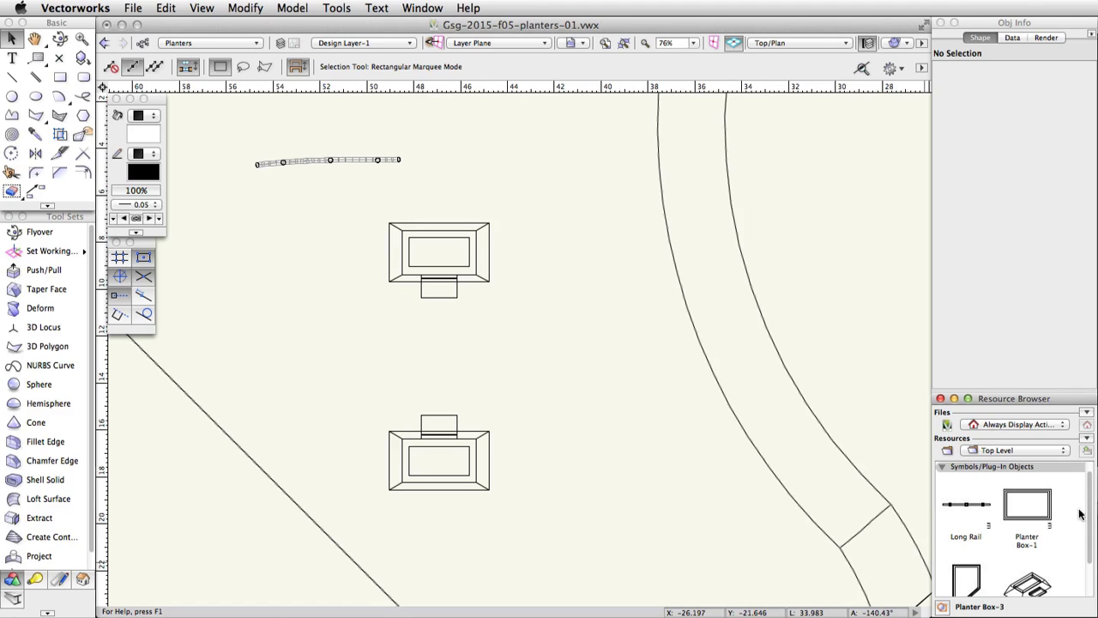
Give both objects in the Planter Box-3 symbol's 3D component a turquoise fill, and show the model in Left Isometric view.
left_click_drag(1092, 508, 1093, 543)
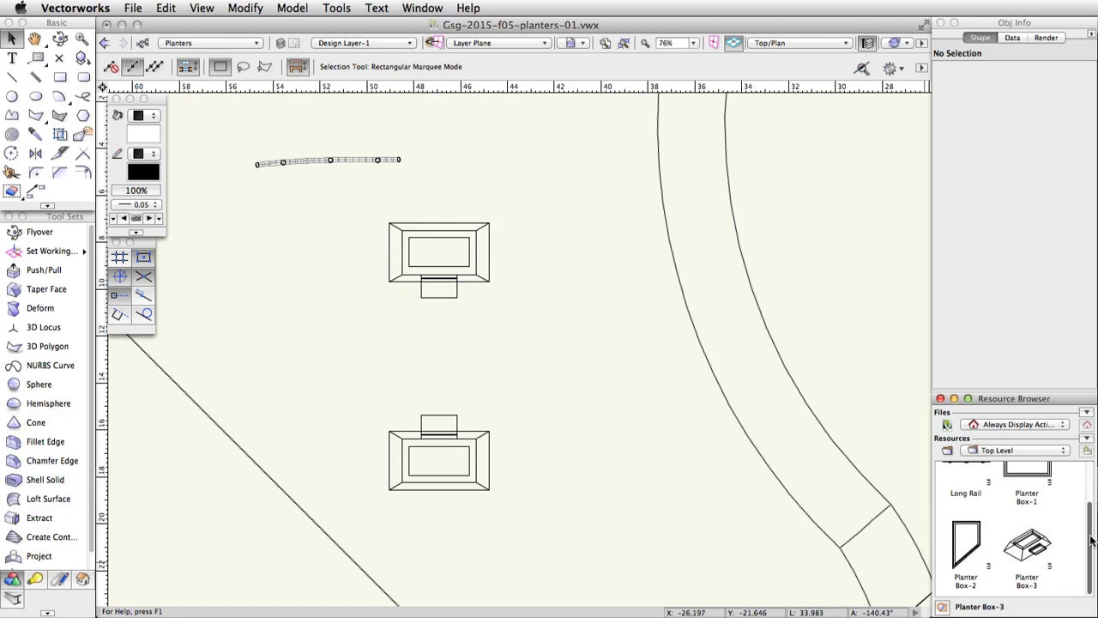
right_click(1023, 541)
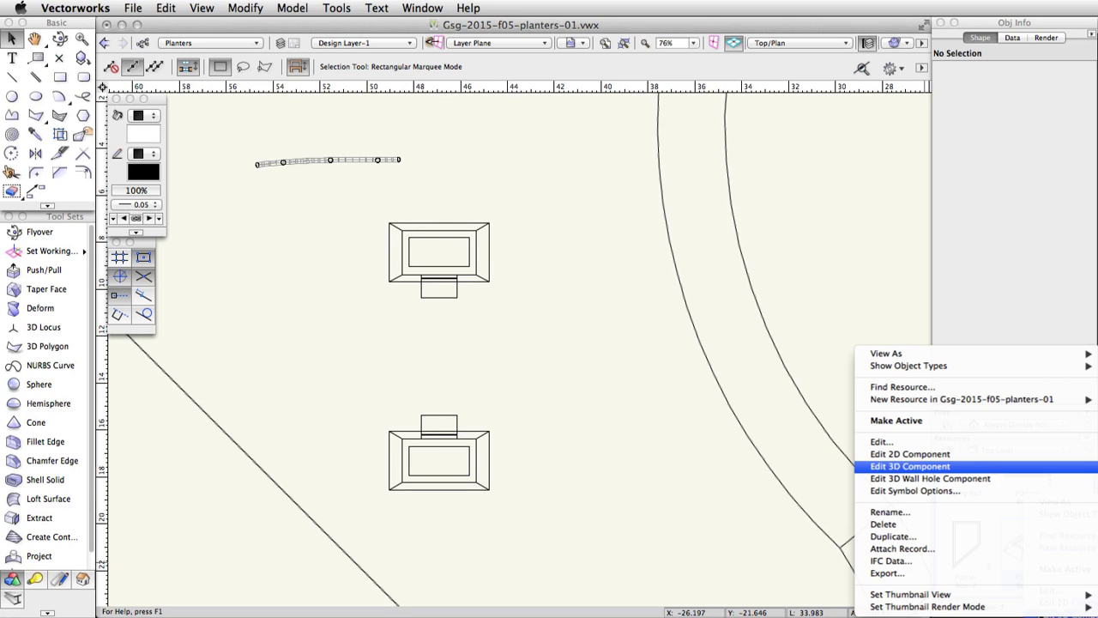
left_click(909, 466)
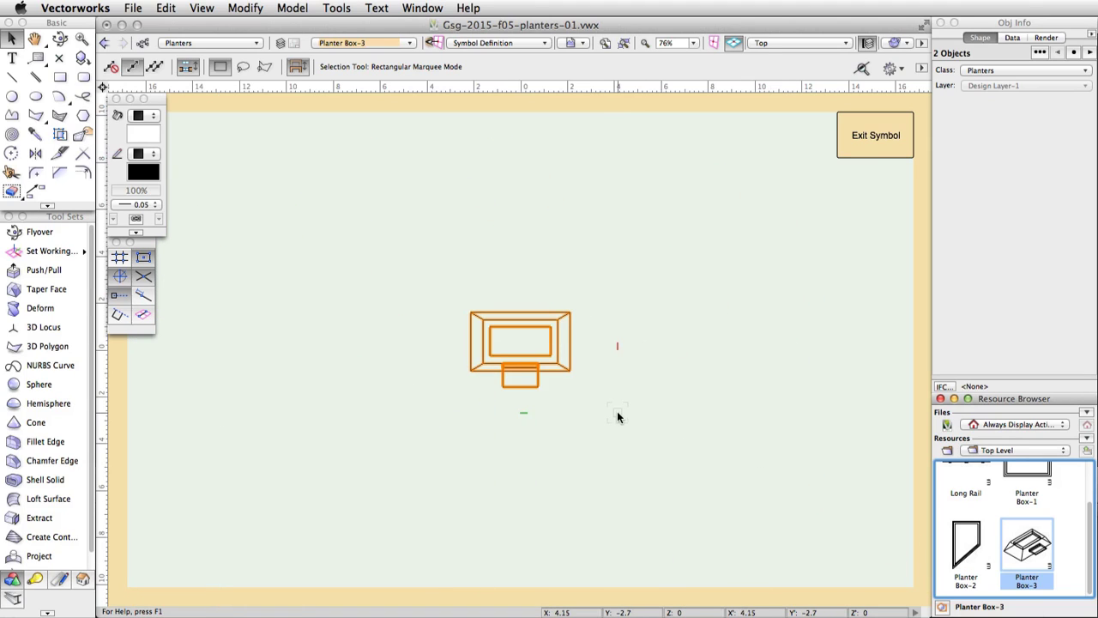
left_click(146, 133)
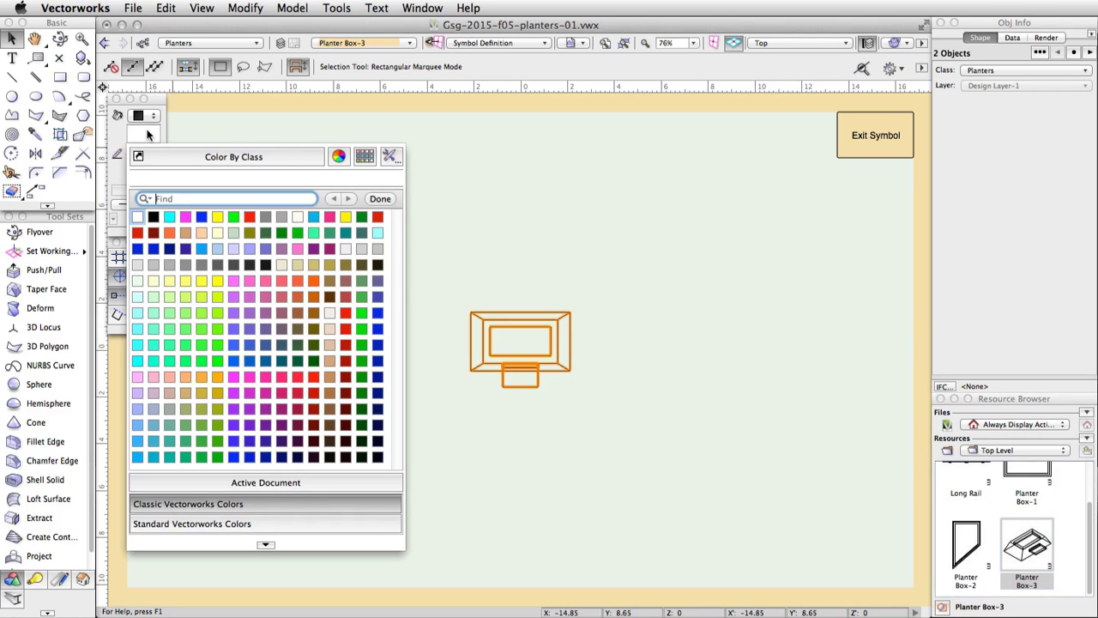
left_click(155, 360)
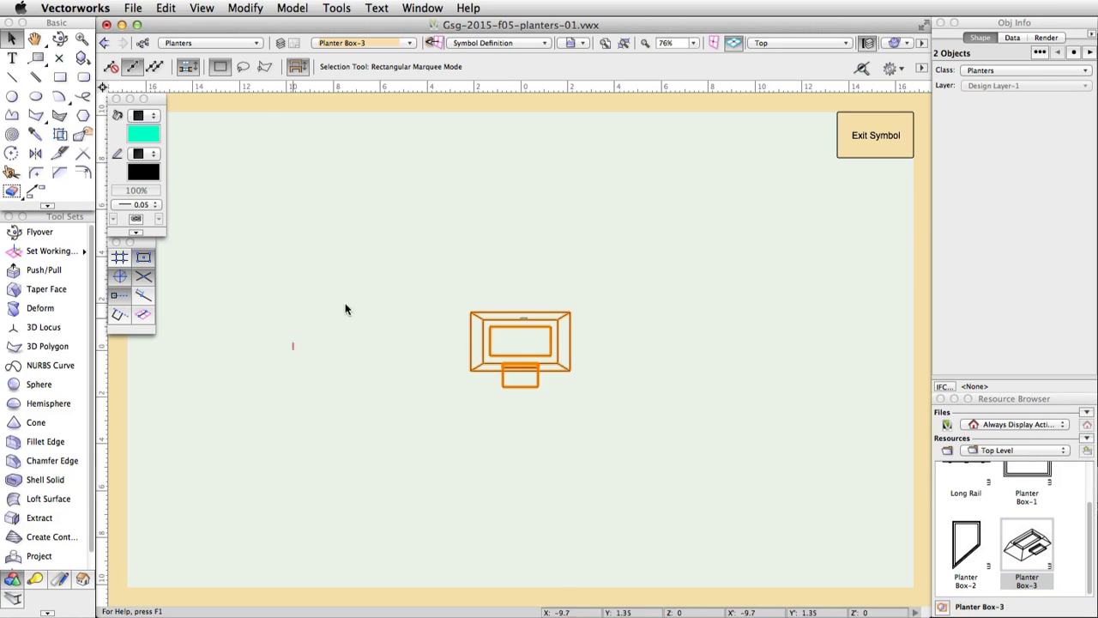
left_click(859, 134)
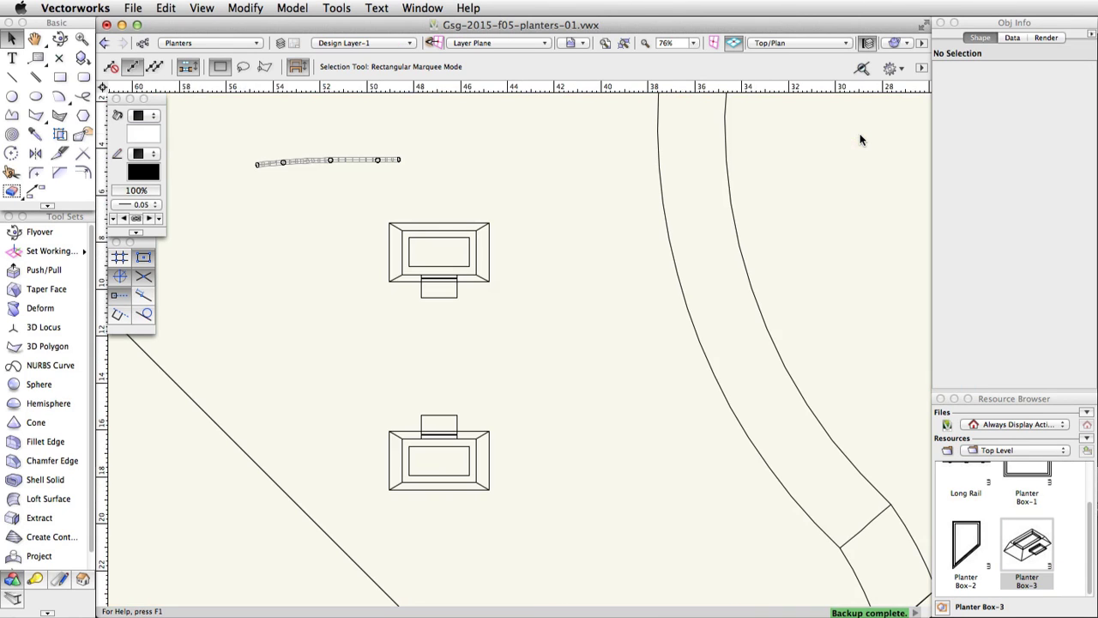
left_click(818, 44)
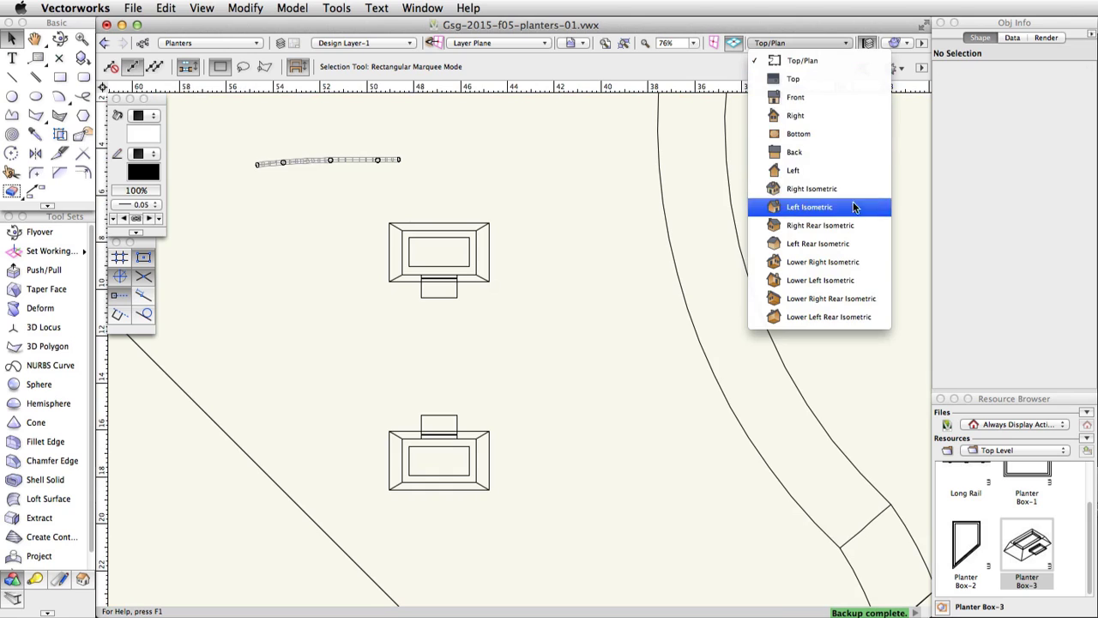
left_click(809, 207)
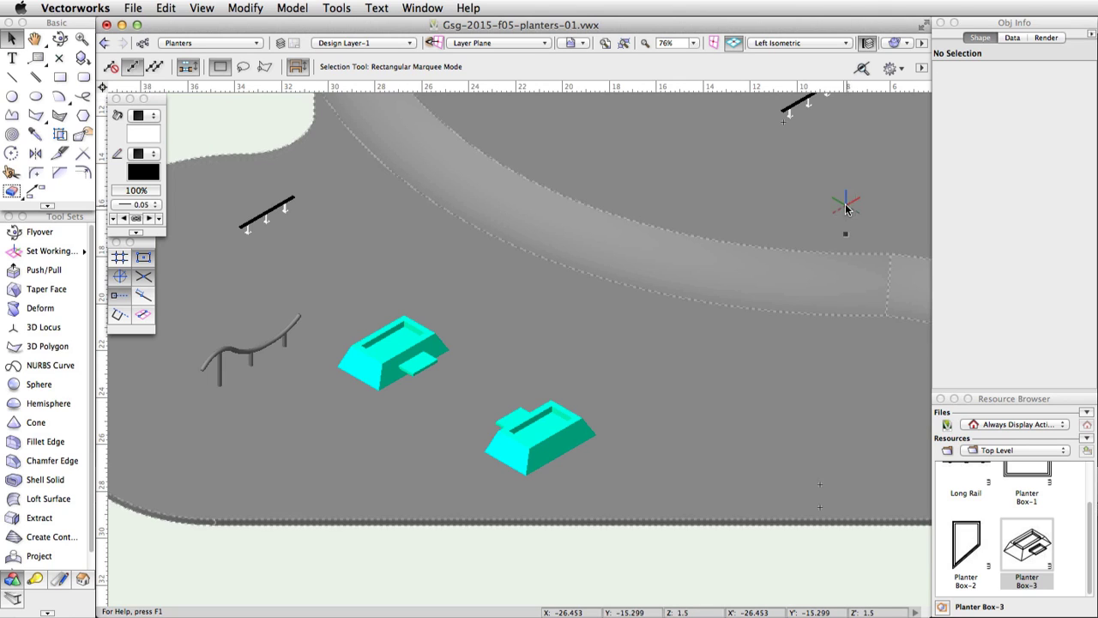
Give both extrudes in the Planter Box-1 symbol's 3D component a dark gray fill and return to the design layer.
left_click(1092, 513)
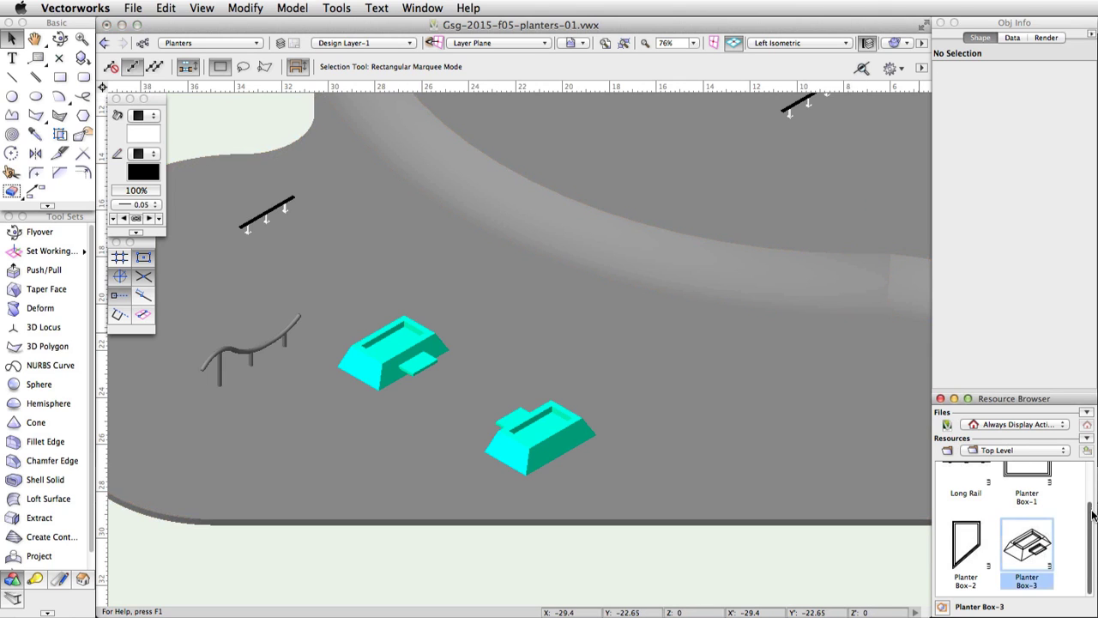
scroll(1092, 513, "up", 2)
right_click(1027, 541)
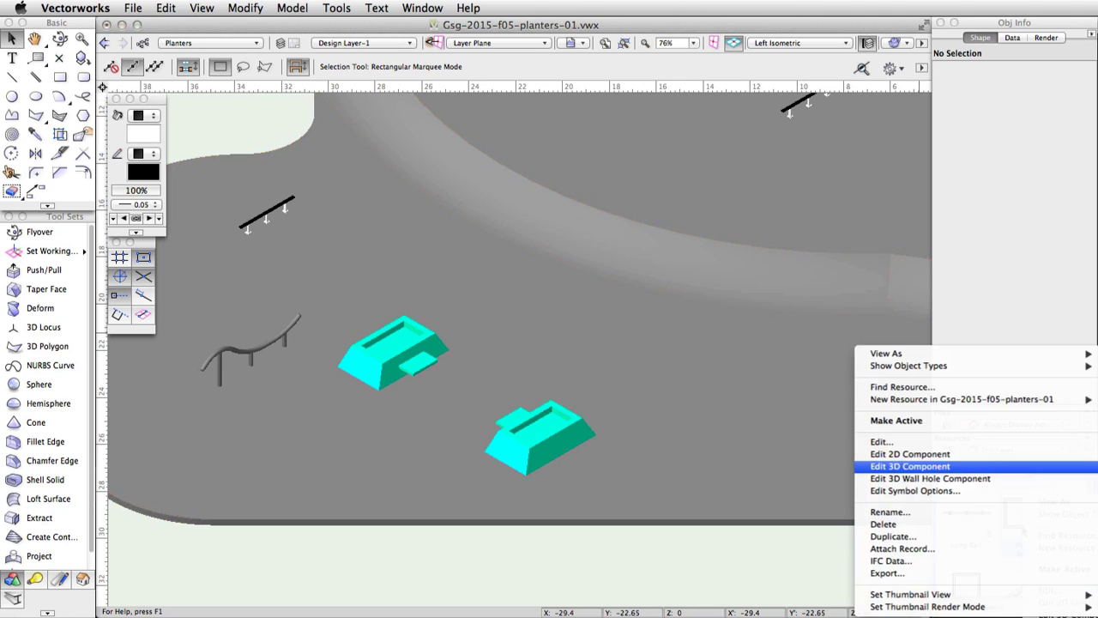
left_click(910, 466)
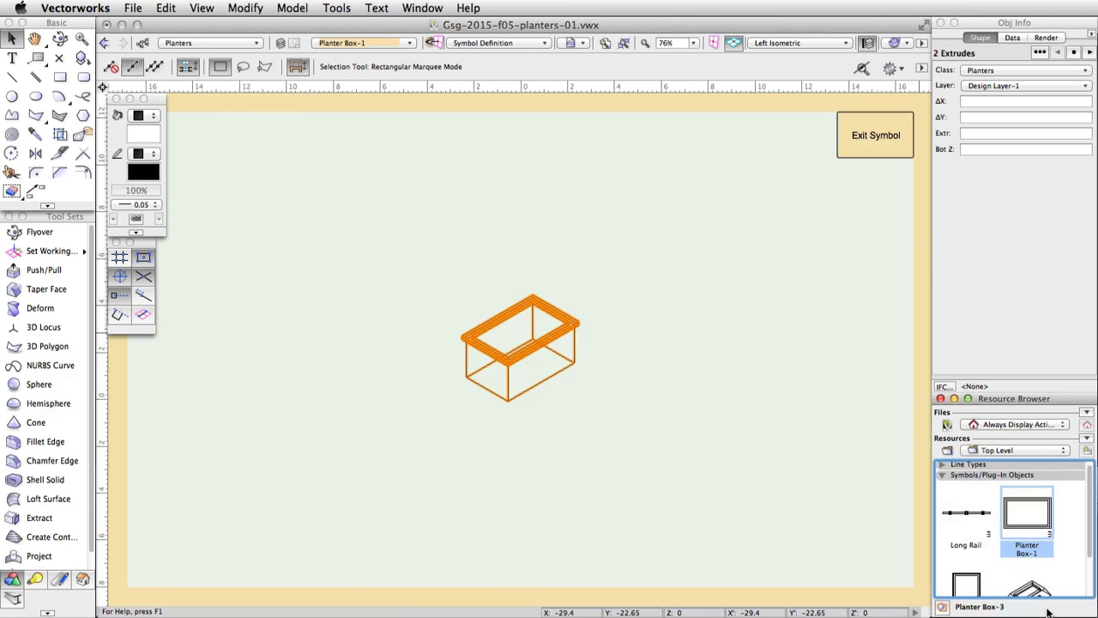
left_click(142, 138)
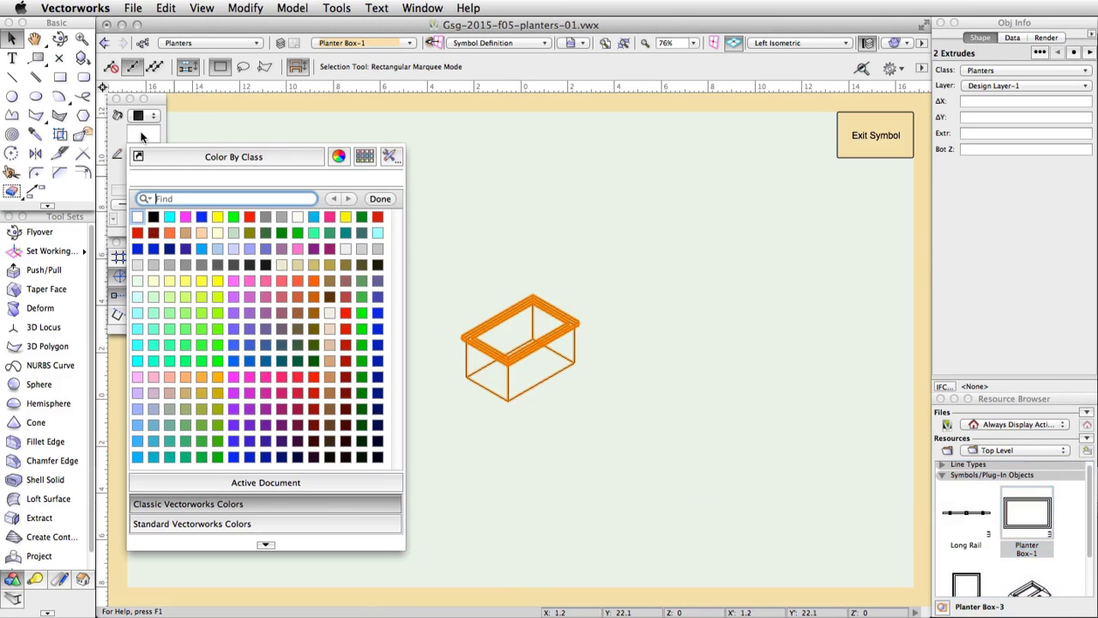
left_click(205, 265)
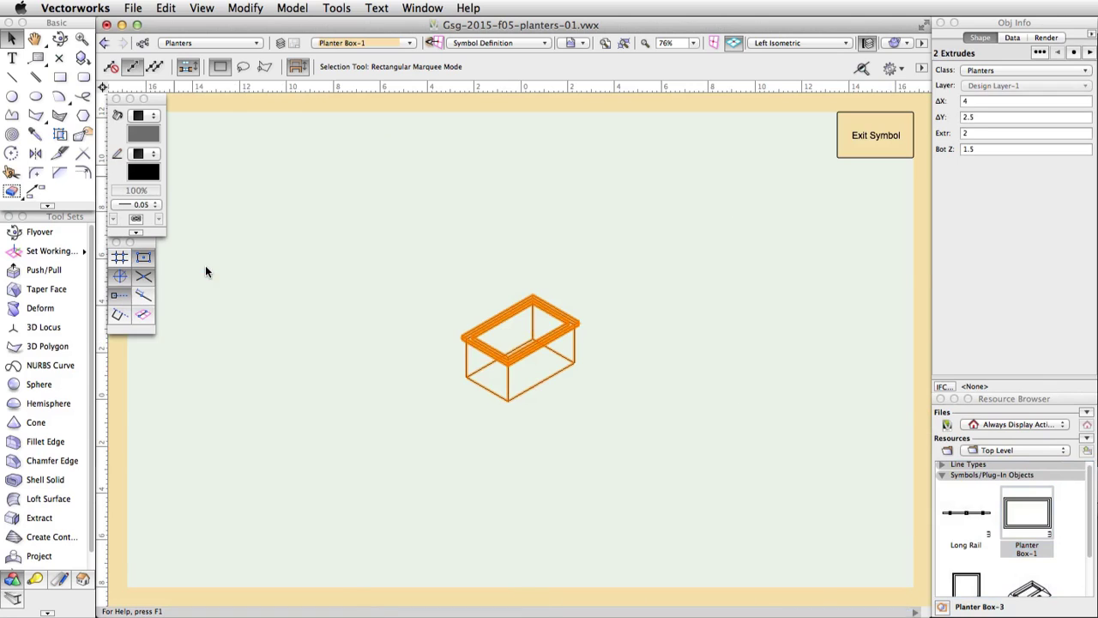
left_click(877, 135)
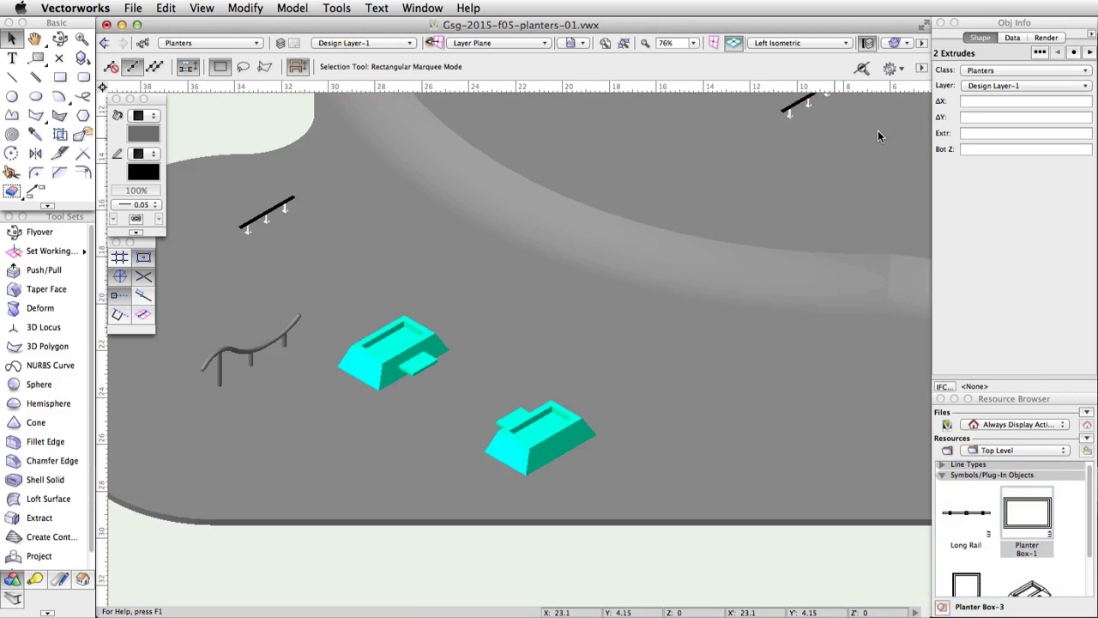
Apply the same dark gray fill to both extrudes in the Planter Box-2 symbol's 3D component, and exit the symbol.
scroll(1091, 511, "down", 2)
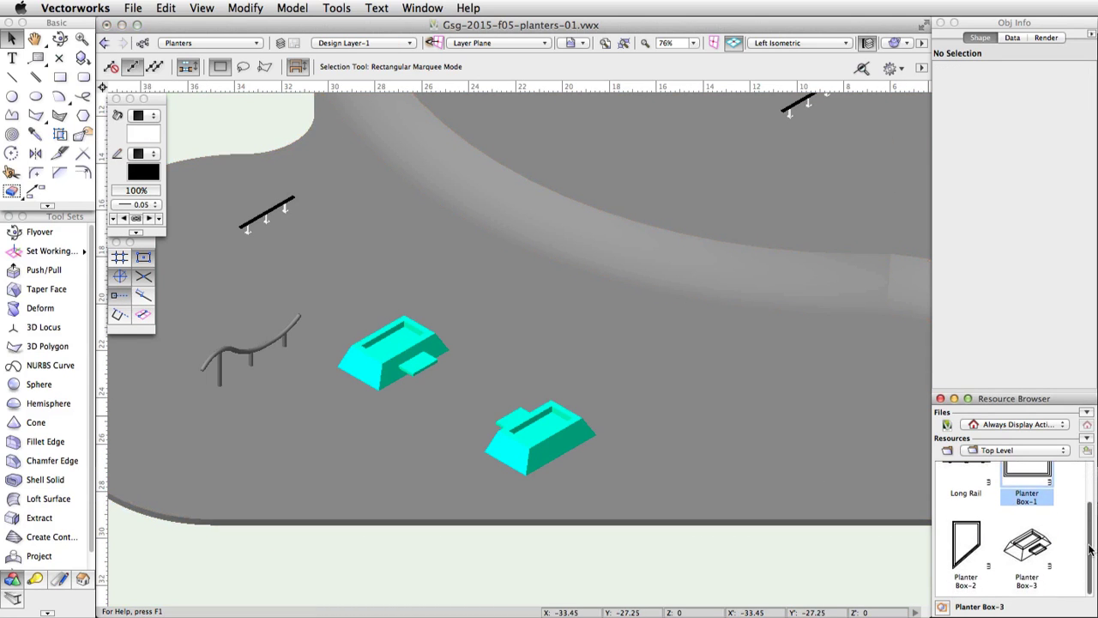
right_click(1034, 566)
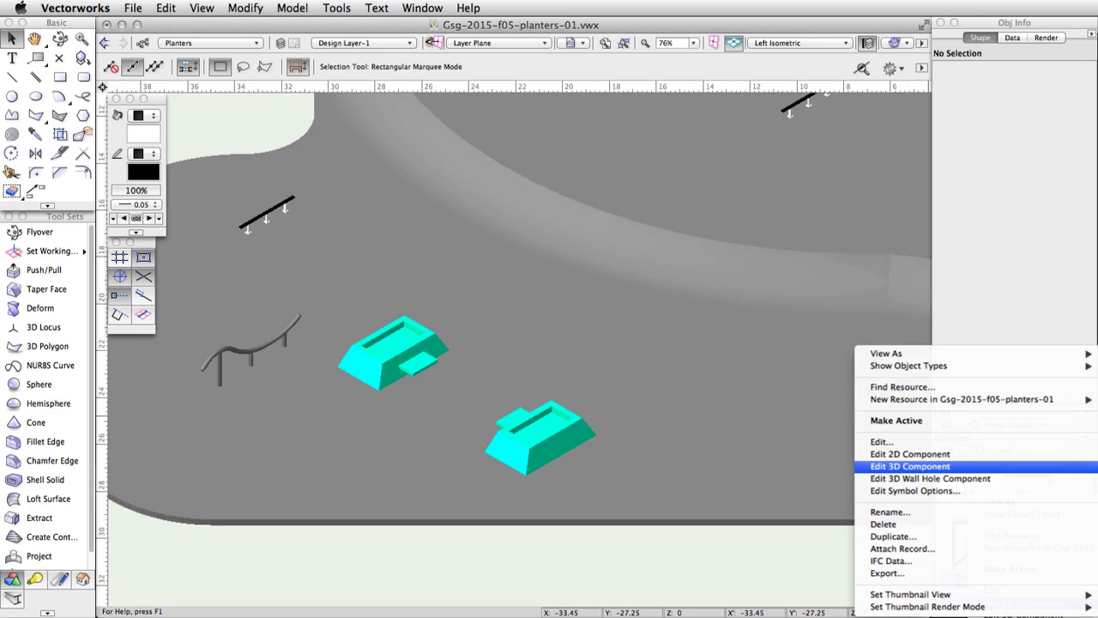
left_click(909, 466)
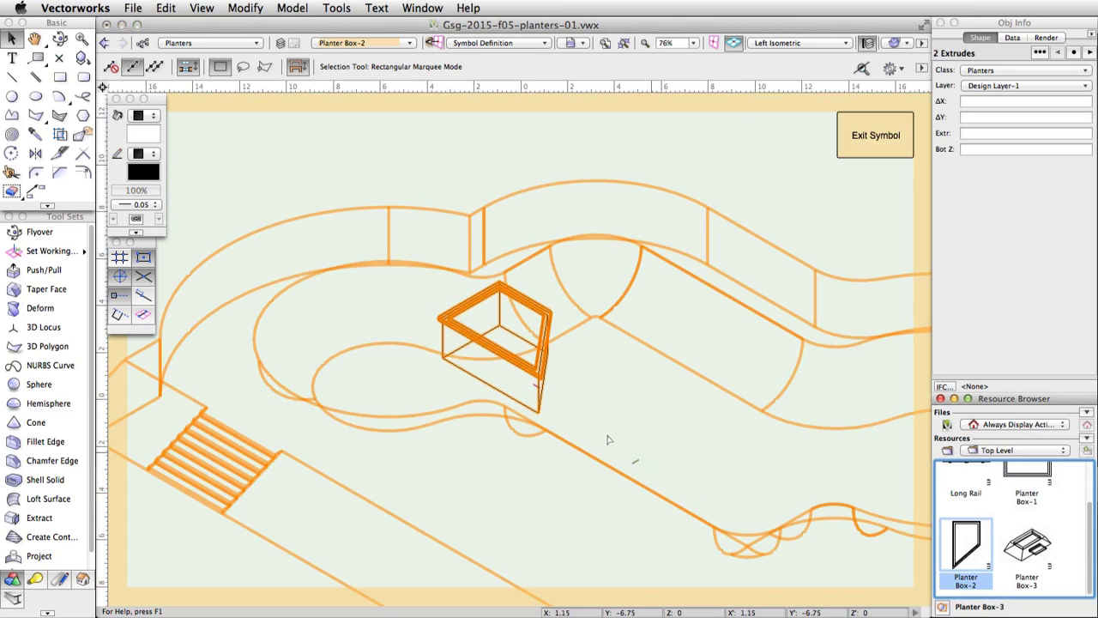
left_click(137, 132)
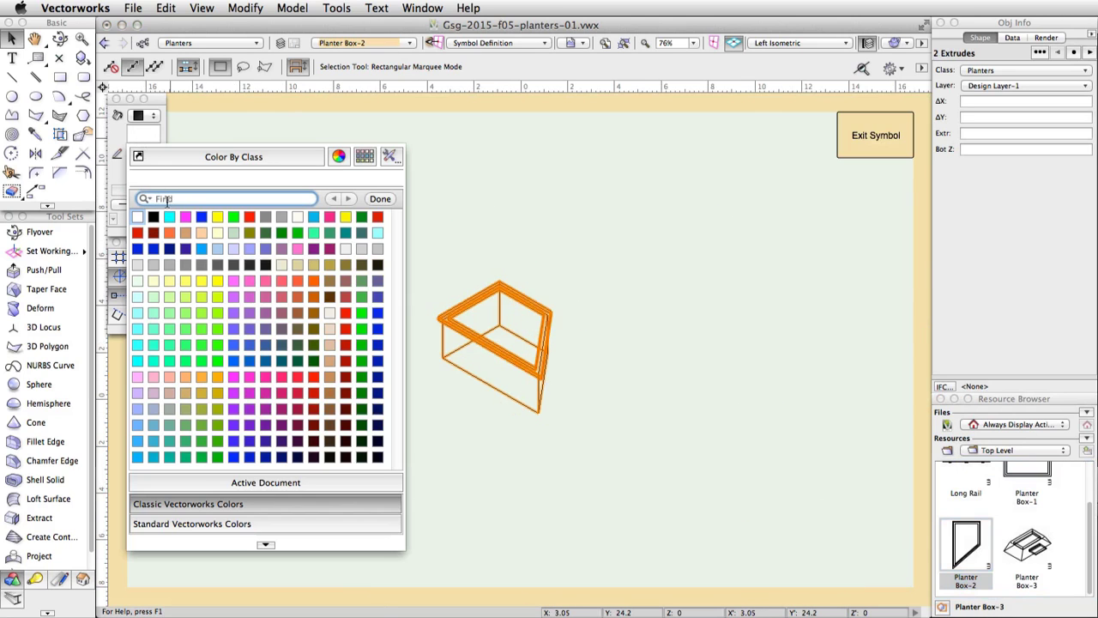
left_click(206, 264)
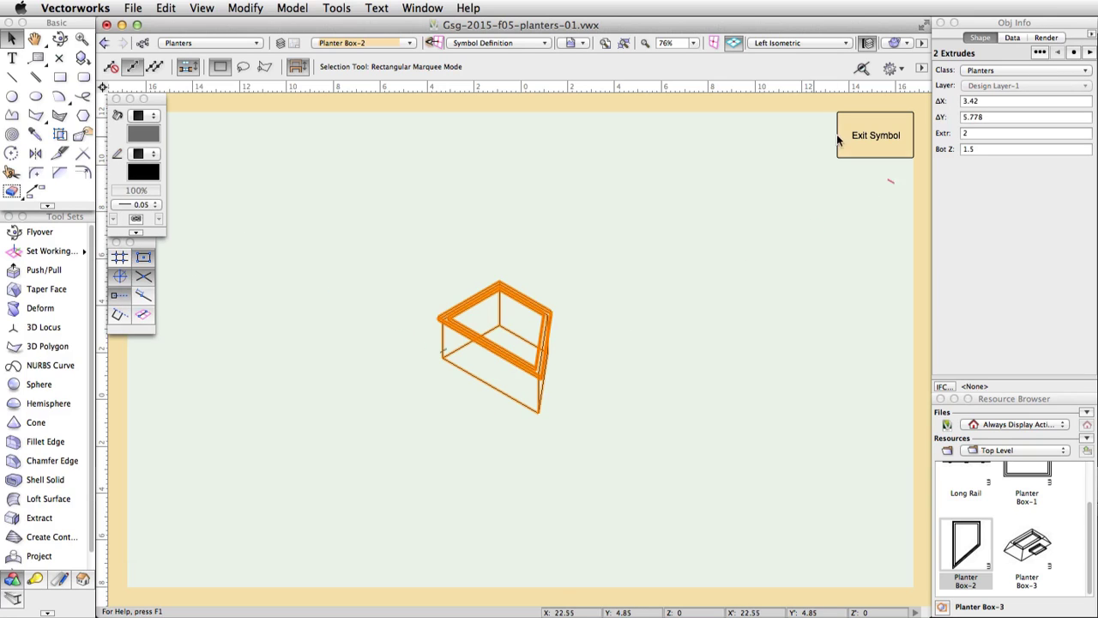
left_click(869, 138)
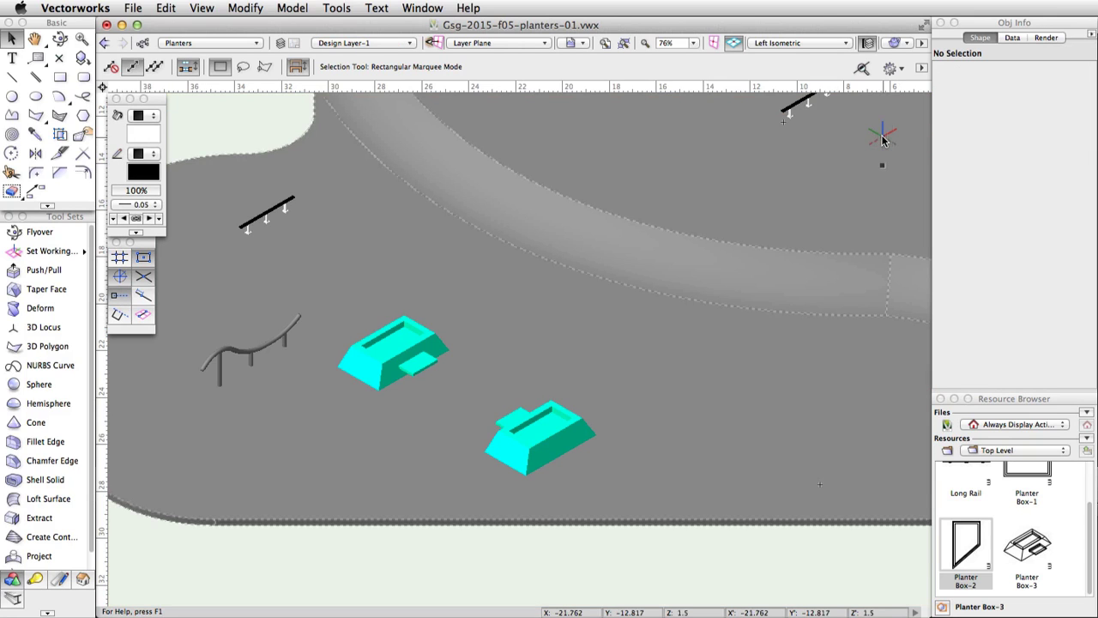
key("h")
left_click_drag(765, 245, 473, 506)
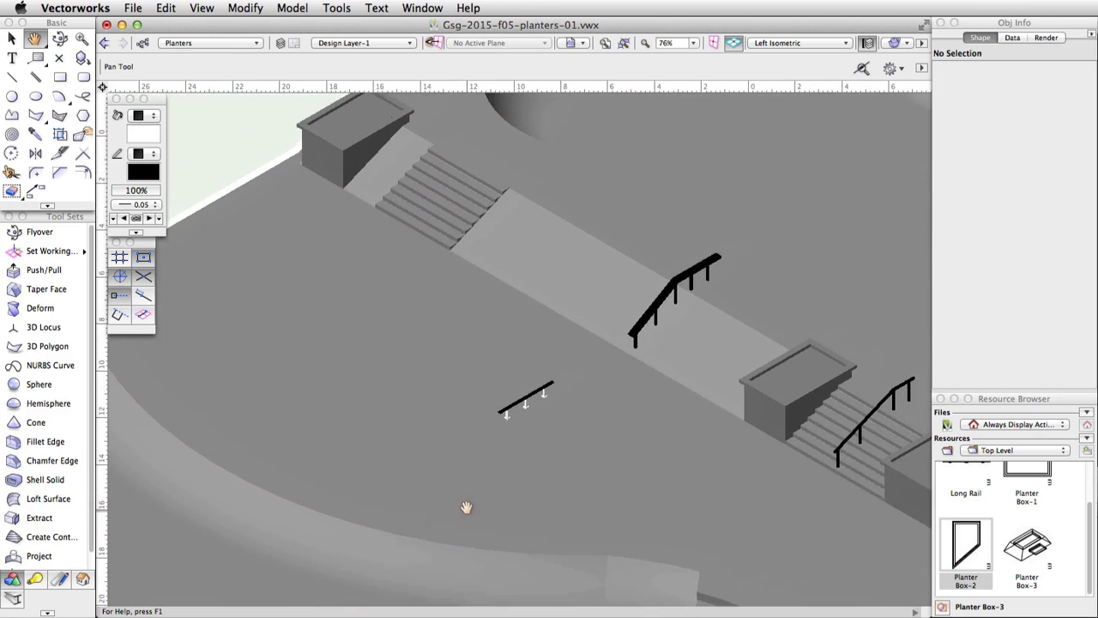
scroll(473, 506, "down", 2)
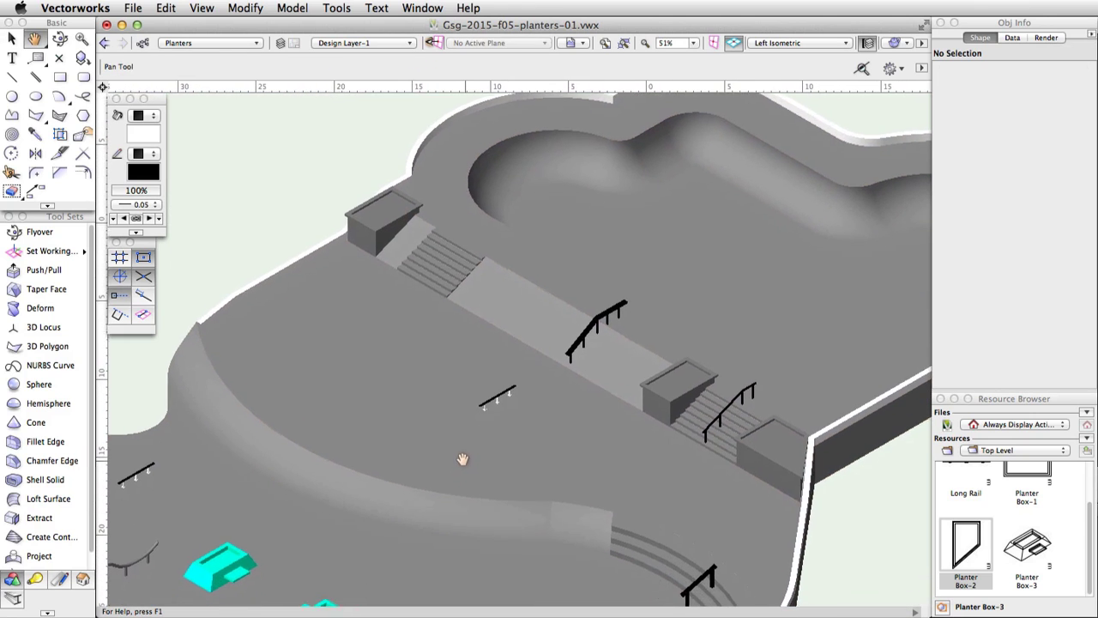